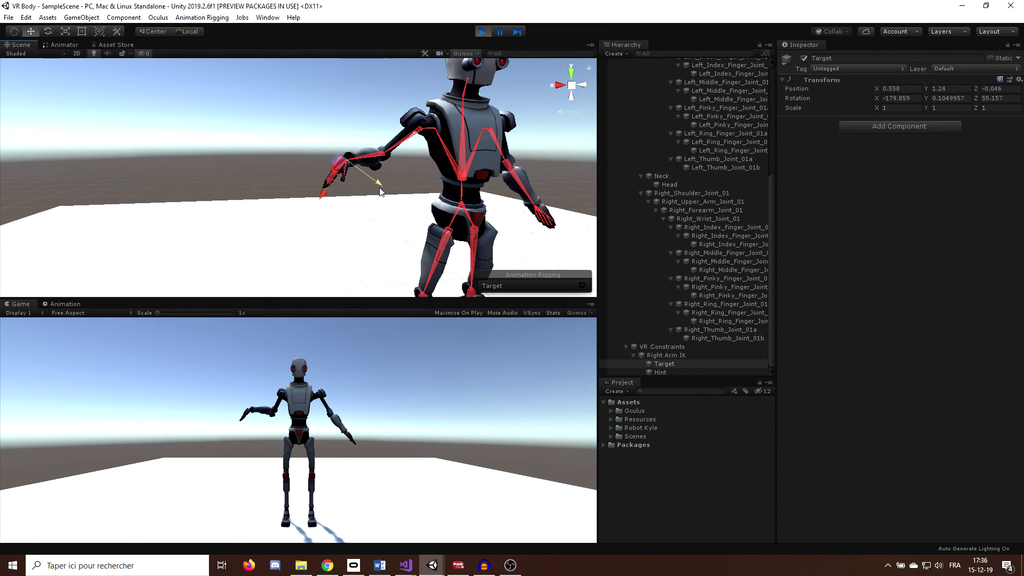
- Select the Plane object and examine the whole floor in the scene
key("e")
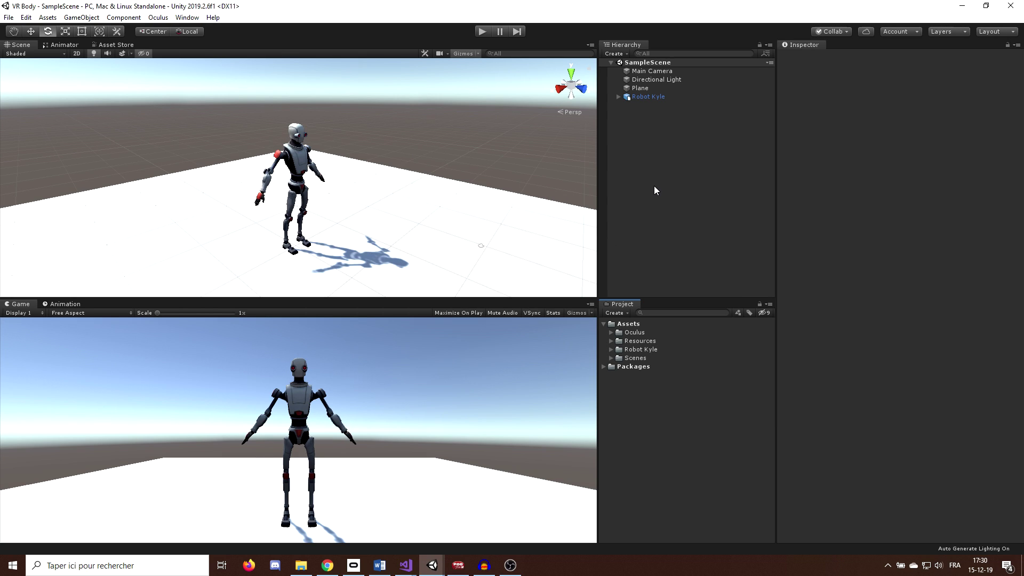
left_click(640, 88)
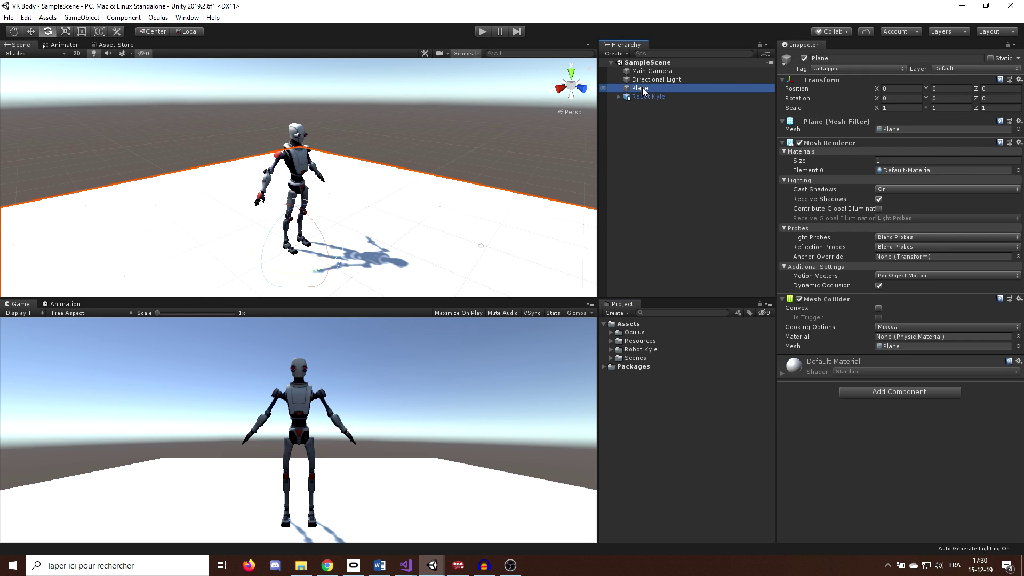
scroll(454, 205, "down", 2)
scroll(453, 219, "down", 1)
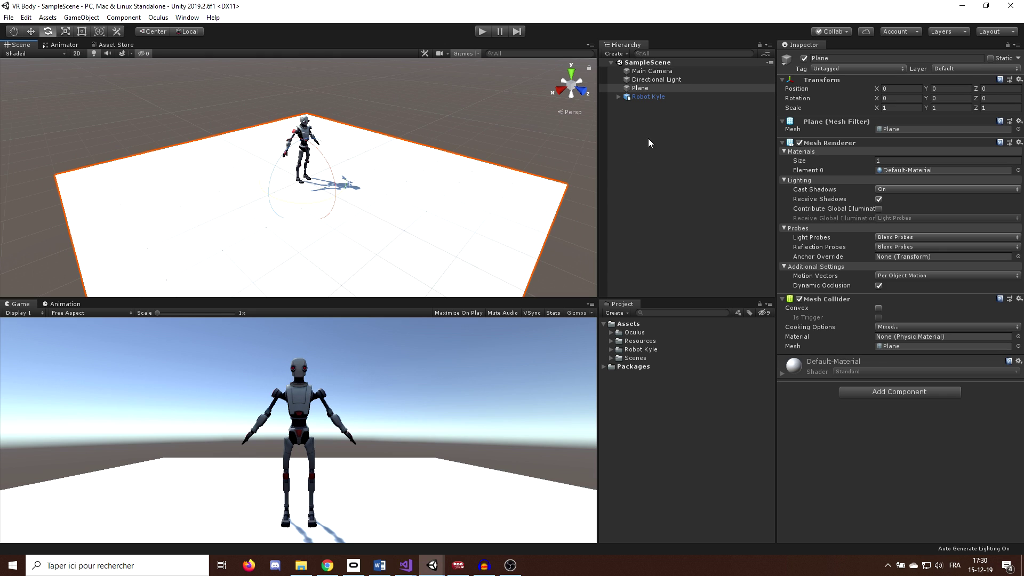
- Frame Robot Kyle in the scene and examine the model from the front
double_click(649, 97)
scroll(437, 191, "up", 3)
right_click_drag(436, 192, 380, 136)
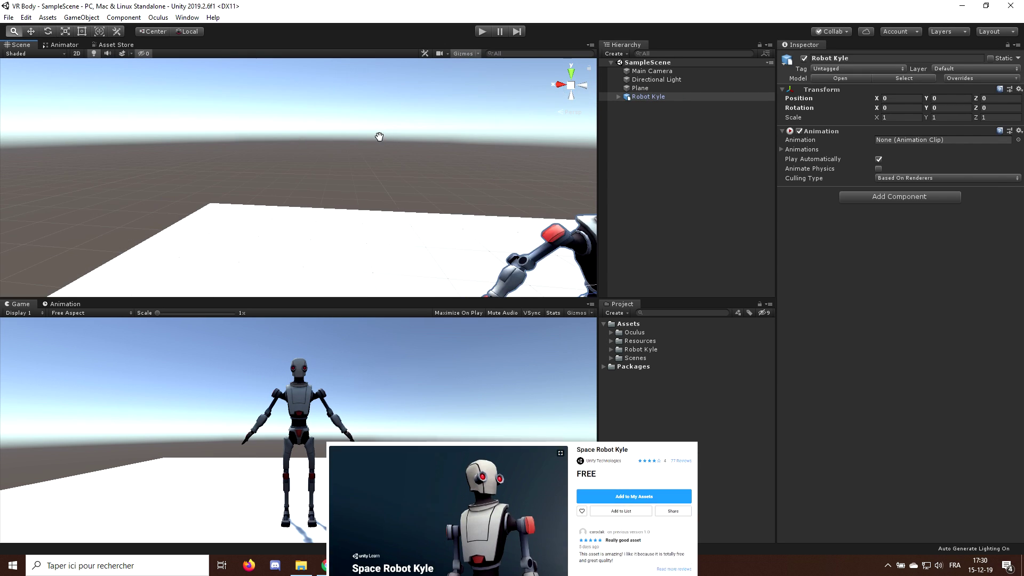
middle_click_drag(379, 136, 238, 90)
right_click_drag(299, 187, 319, 200)
scroll(319, 199, "down", 3)
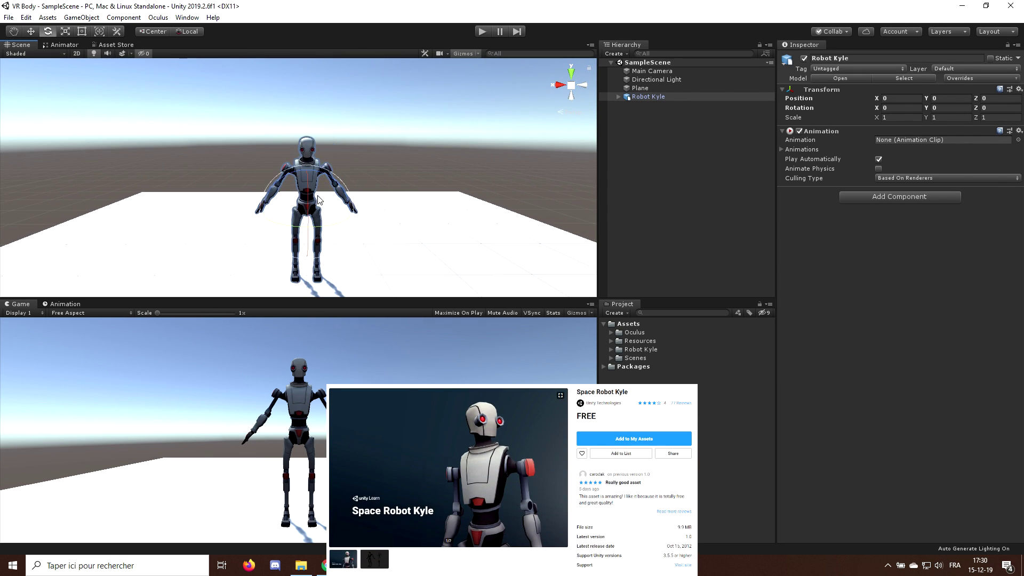
middle_click_drag(418, 226, 418, 206)
left_click(680, 196)
scroll(462, 194, "up", 4)
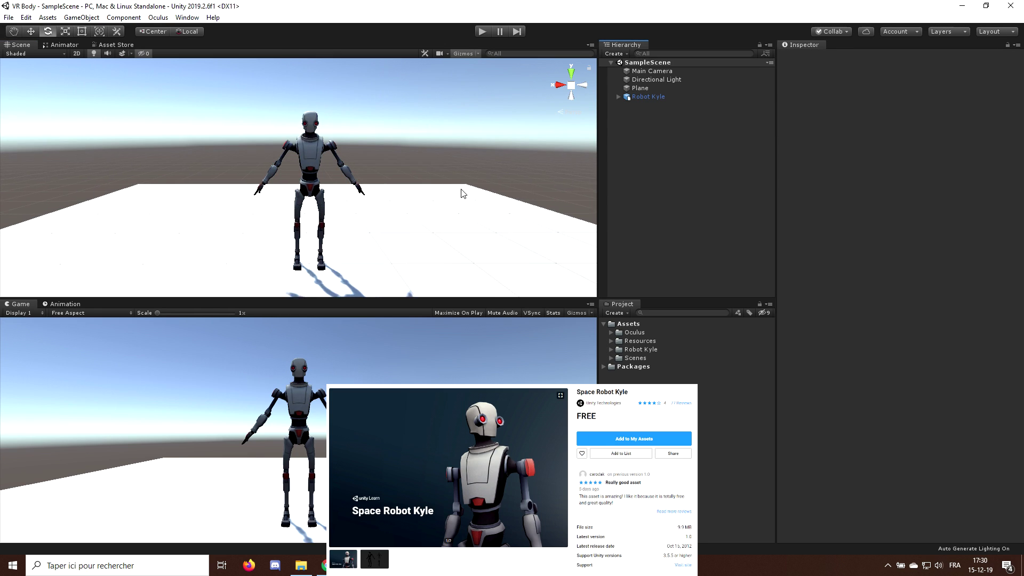
middle_click_drag(437, 160, 429, 161)
scroll(432, 159, "up", 2)
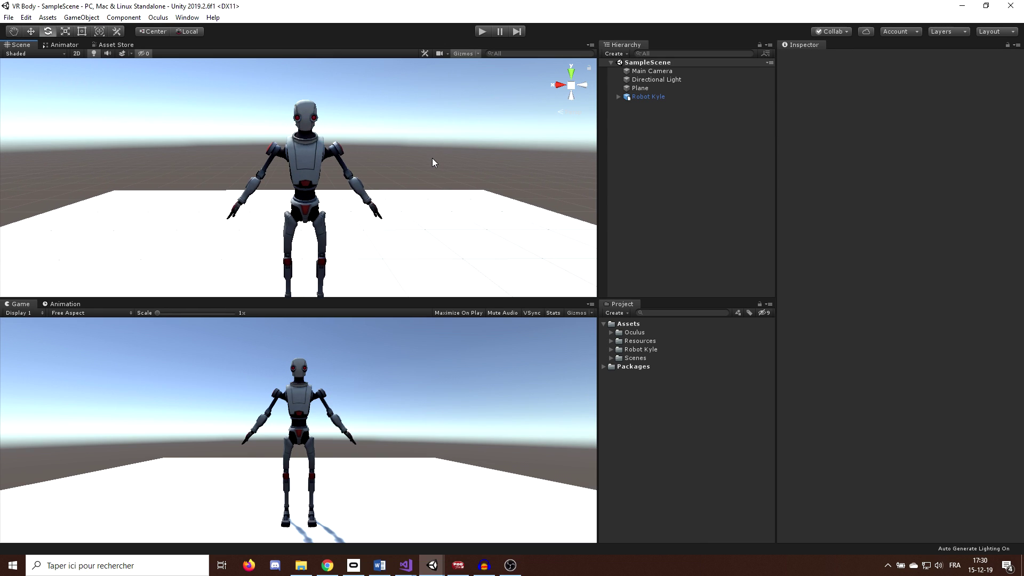
scroll(432, 159, "down", 1)
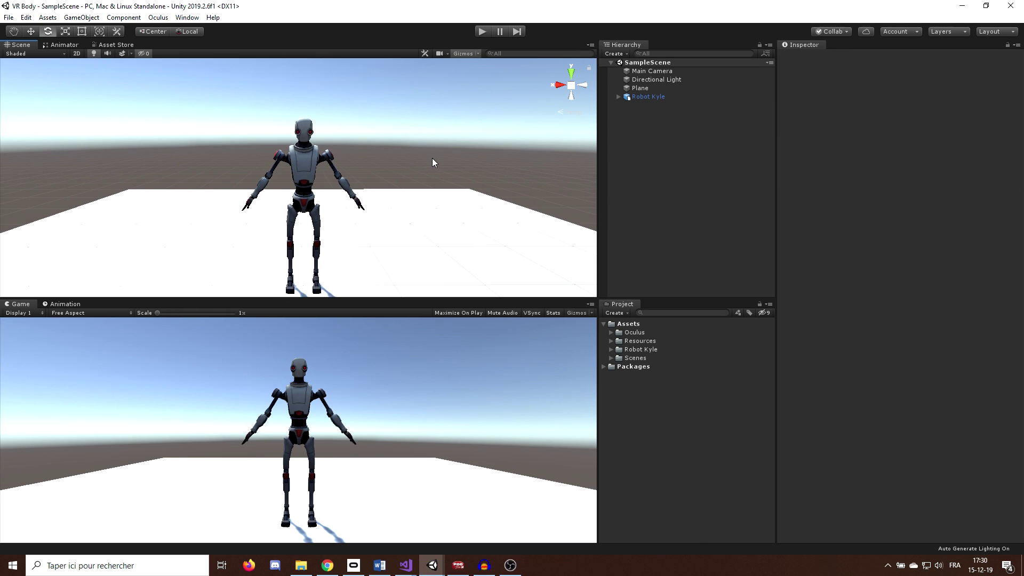
- Show preview packages in the Package Manager and install Animation Rigging preview 0.2.5
left_click(175, 18)
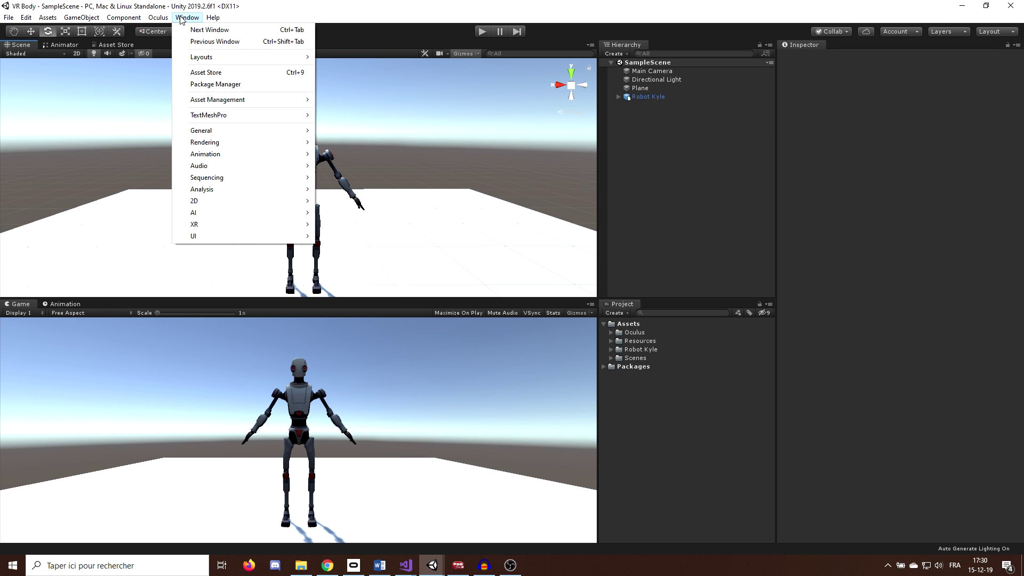
left_click(228, 85)
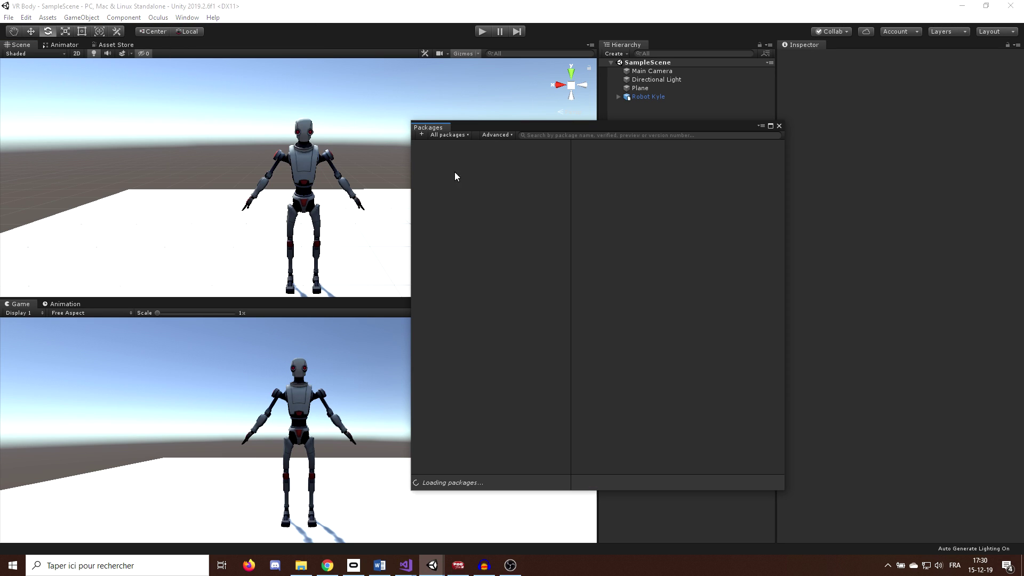
left_click(508, 135)
left_click(507, 167)
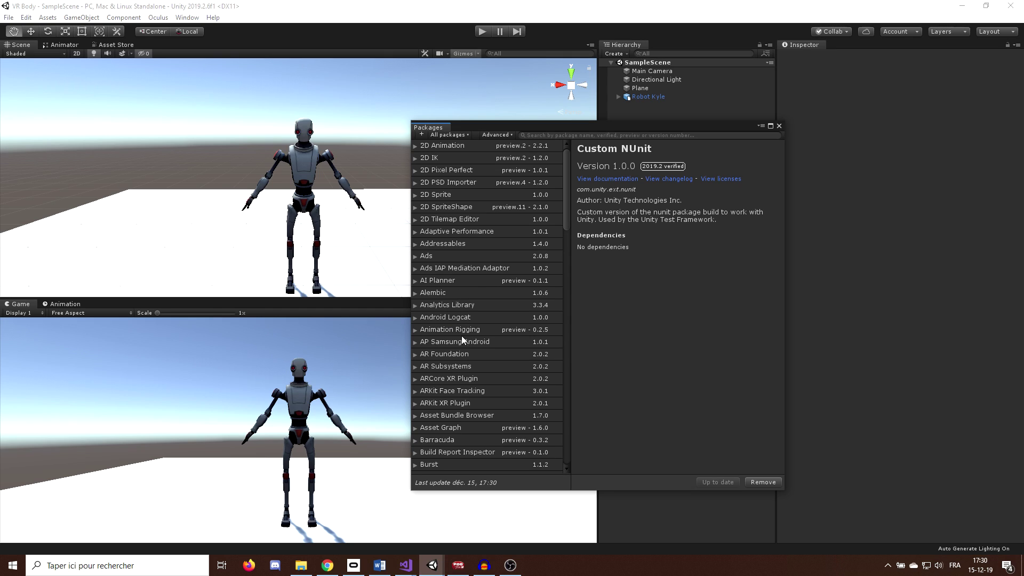
left_click(460, 331)
left_click(767, 482)
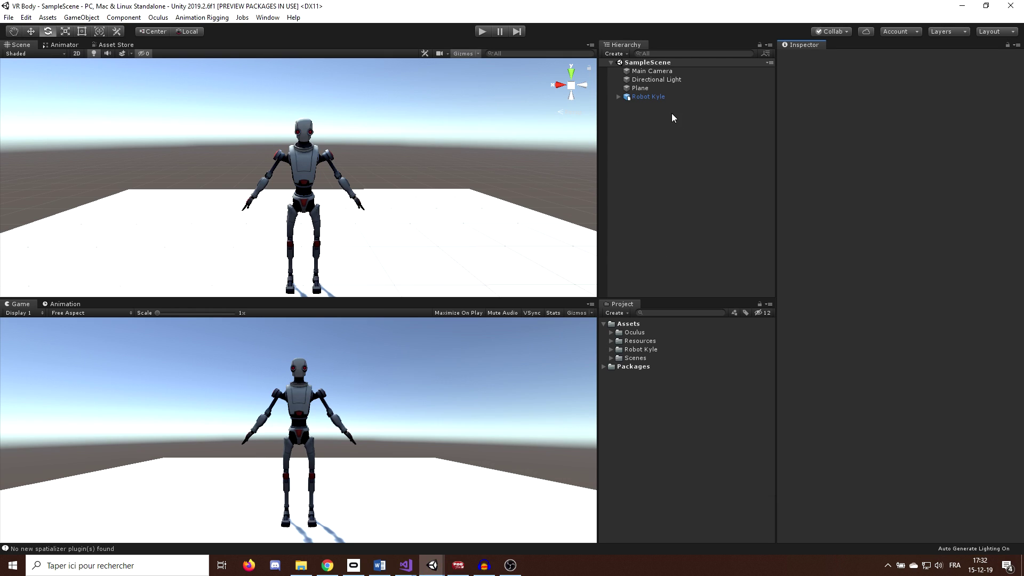
- Frame Robot Kyle and expand its hierarchy to show the Robot2 mesh and the Root skeleton
left_click(650, 97)
key("f")
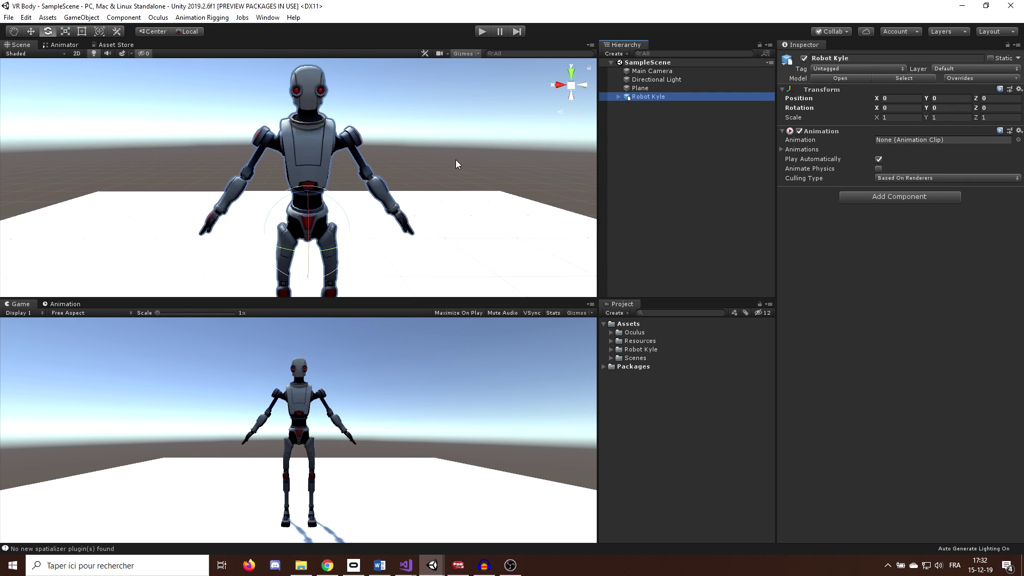
middle_click_drag(456, 164, 456, 173)
left_click(618, 97)
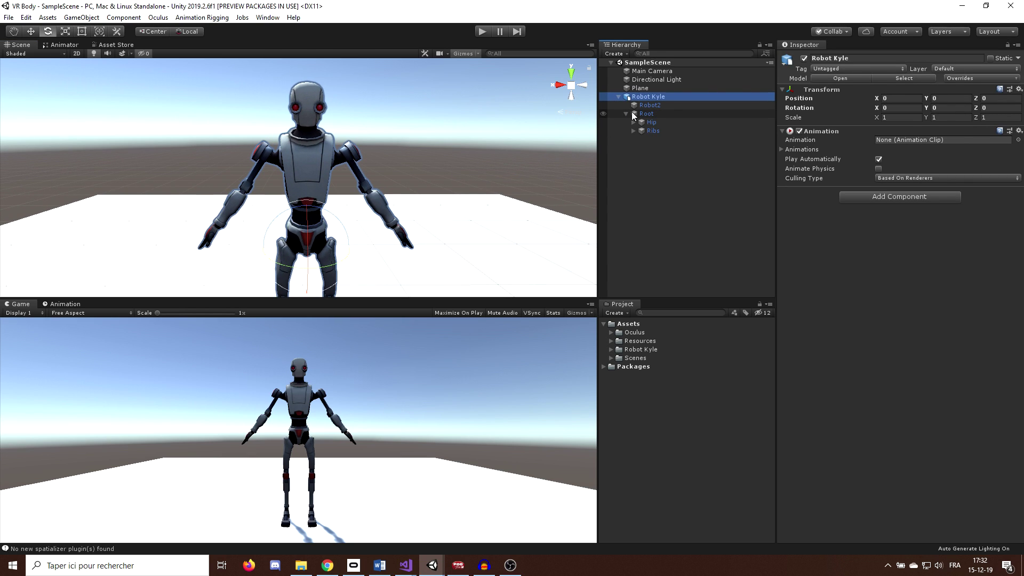
- Try moving the Robot2 mesh sideways to an X position of about -0.074
left_click(647, 106)
scroll(357, 203, "down", 3)
scroll(357, 202, "down", 1)
key("w")
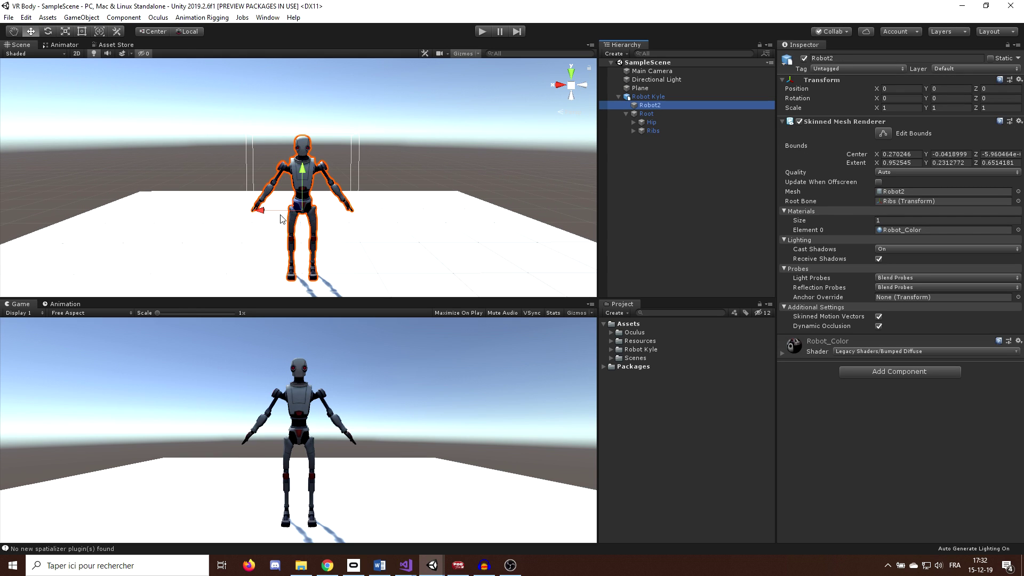
left_click_drag(278, 215, 269, 219)
scroll(507, 207, "up", 1)
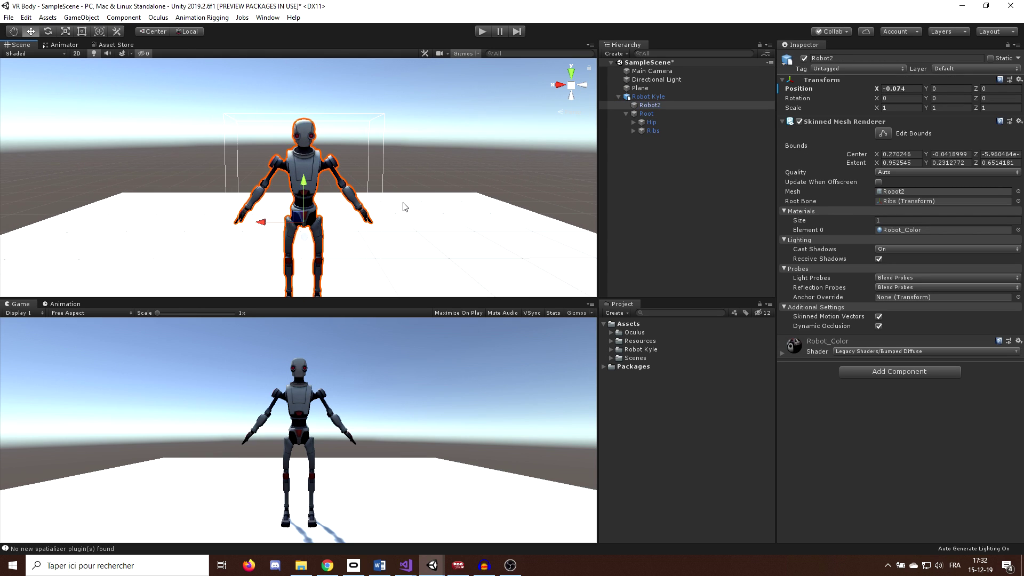
- Expand the Hip and Ribs branches of Root and examine the arm and finger joints
left_click(646, 113)
left_click(632, 123)
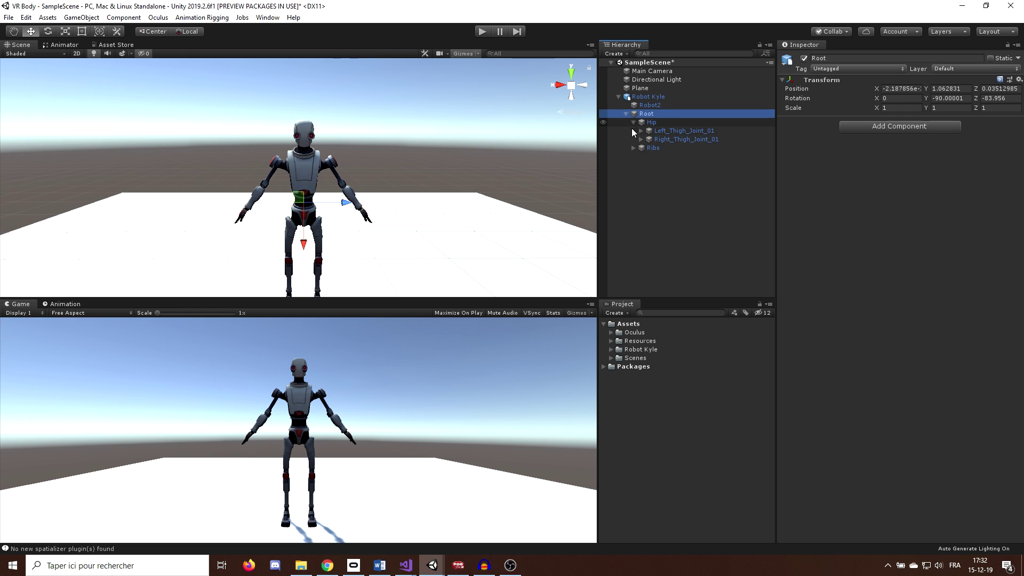
left_click(632, 149, "alt")
scroll(693, 204, "down", 3)
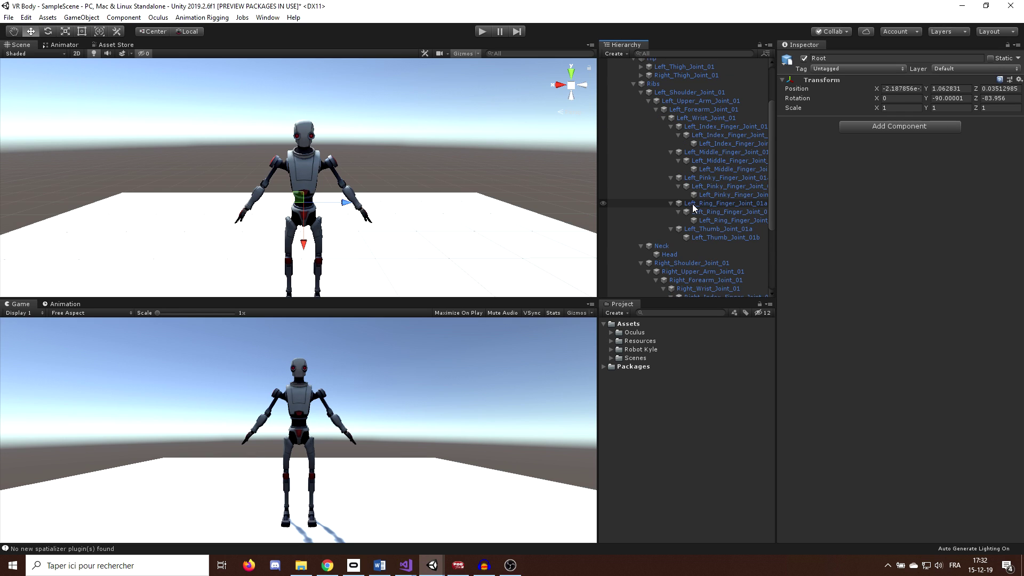
scroll(268, 200, "up", 1)
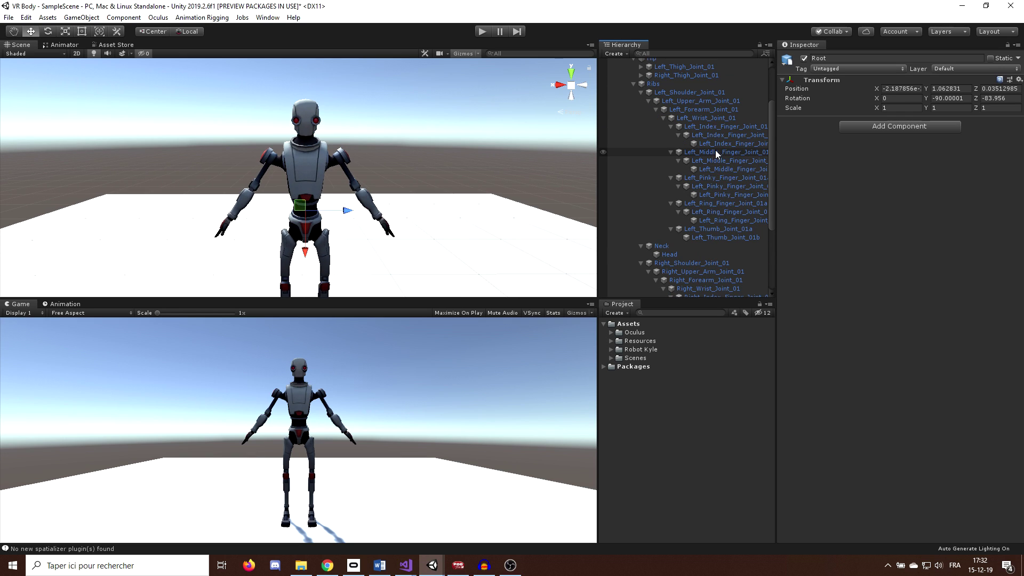
left_click(715, 152)
scroll(713, 229, "down", 4)
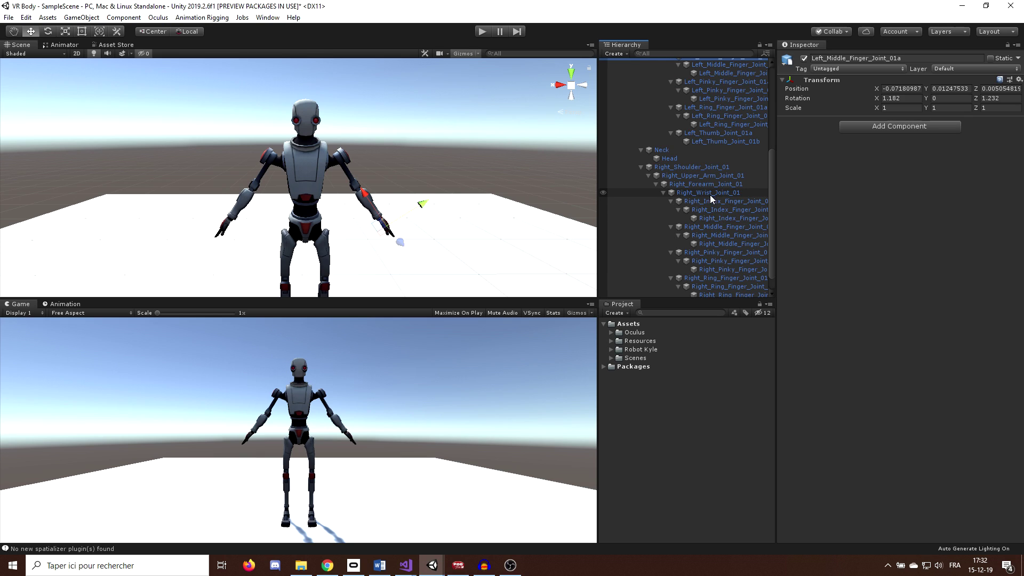
- Rotate Right_Forearm_Joint_01 to a Z rotation of about -106 to test the arm's bones
left_click(700, 185)
key("e")
left_click_drag(252, 199, 325, 125)
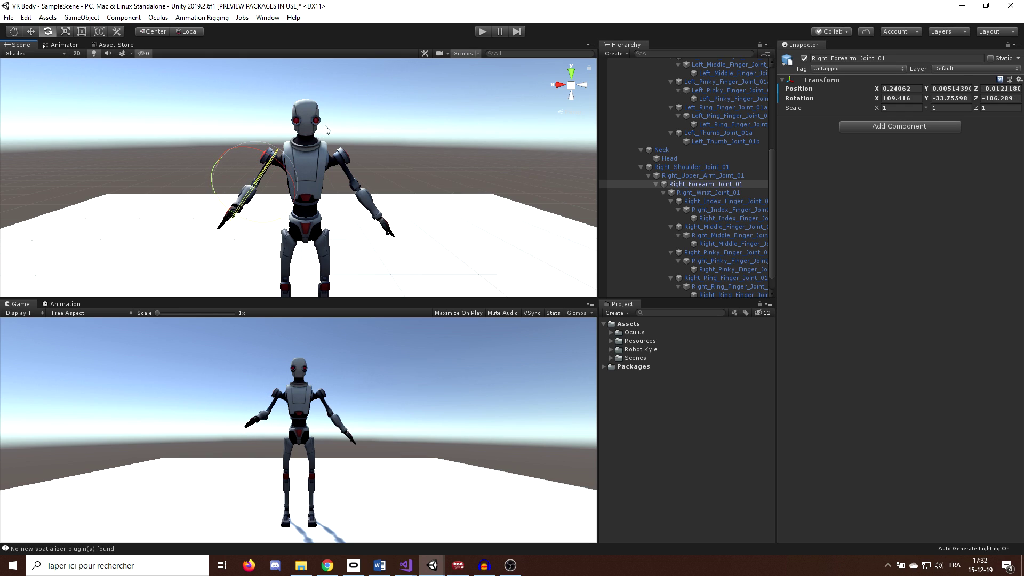
middle_click_drag(324, 124, 364, 122)
scroll(364, 124, "up", 5)
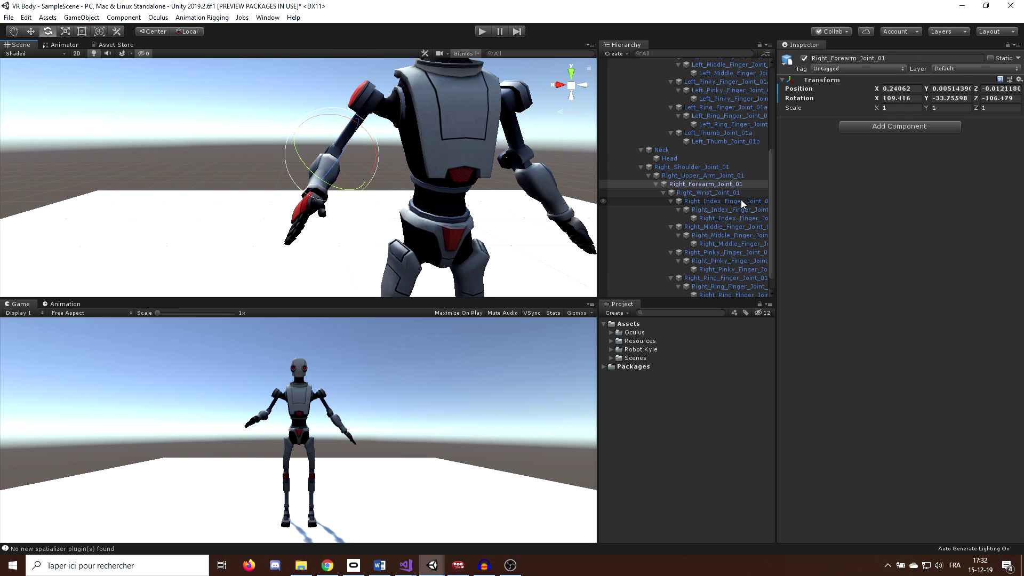
- Try moving Right_Wrist_Joint_01 directly to test how the hand follows
scroll(741, 199, "down", 2)
left_click(700, 175)
key("w")
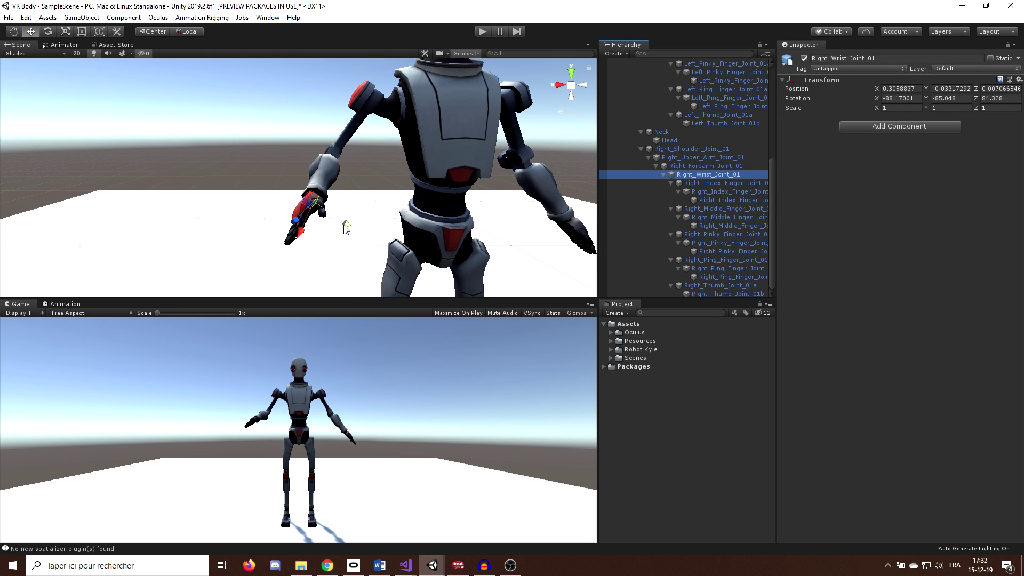
mouse_move(307, 211)
left_mouse_down()
mouse_move(343, 229)
mouse_move(309, 196)
mouse_move(405, 247)
mouse_move(277, 184)
mouse_move(347, 221)
mouse_move(206, 112)
mouse_move(269, 149)
mouse_move(240, 197)
mouse_move(315, 207)
mouse_move(291, 186)
mouse_move(318, 206)
left_mouse_up()
key("e")
key("w")
- Undo the test edits to the wrist, forearm and Robot2 mesh, and collapse the Ribs branch
key("ctrl+z")
key("ctrl+z")
key("ctrl+z")
key("ctrl+z")
key("ctrl+z")
key("ctrl+z")
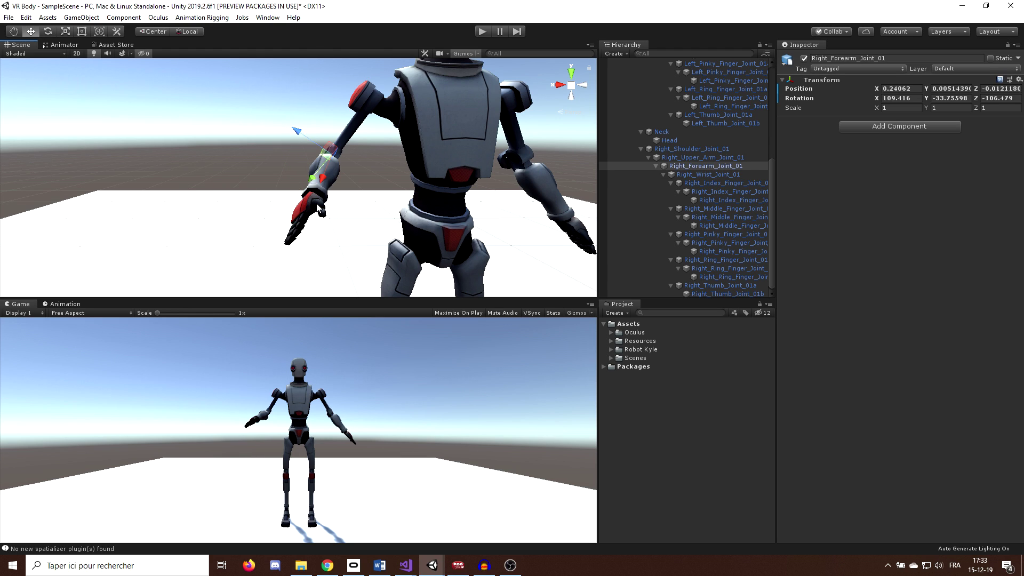
key("ctrl+z")
scroll(432, 205, "down", 6)
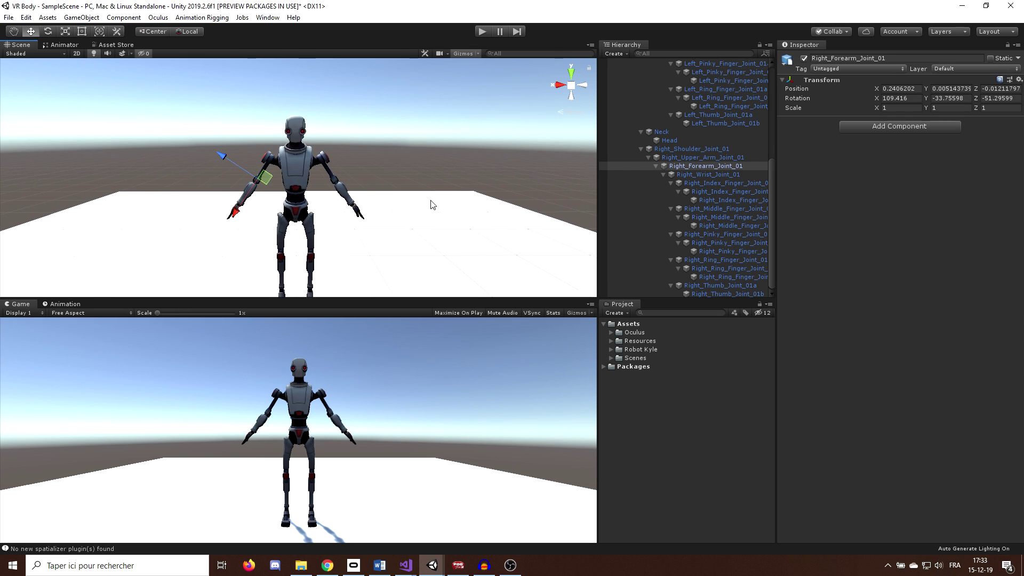
scroll(429, 195, "up", 3)
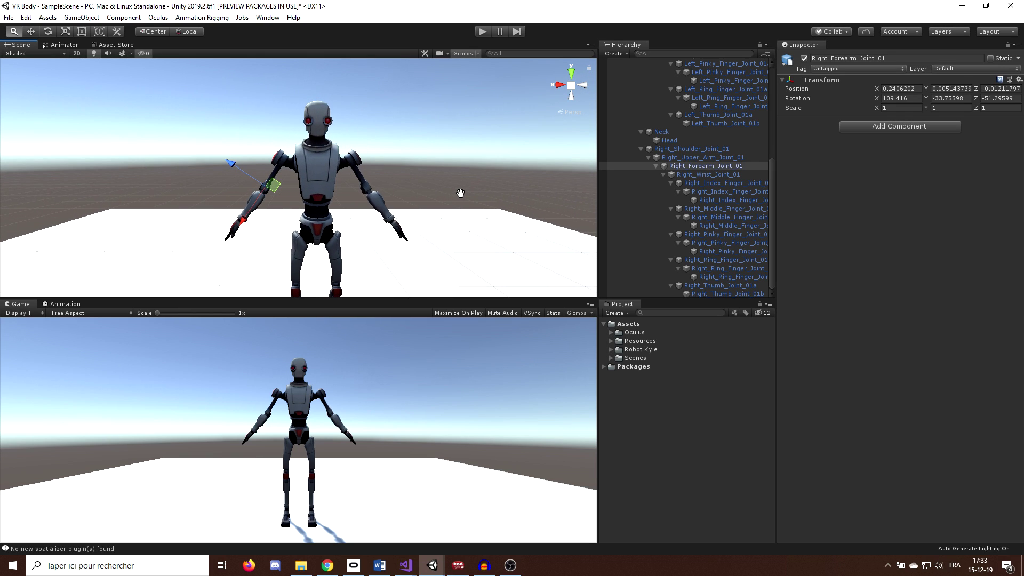
scroll(765, 193, "up", 7)
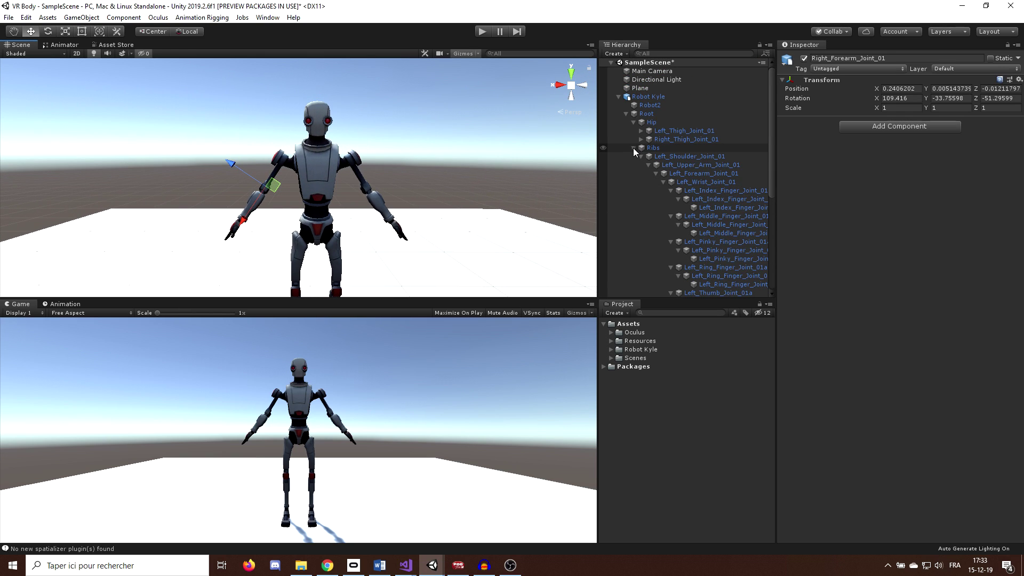
left_click(633, 148)
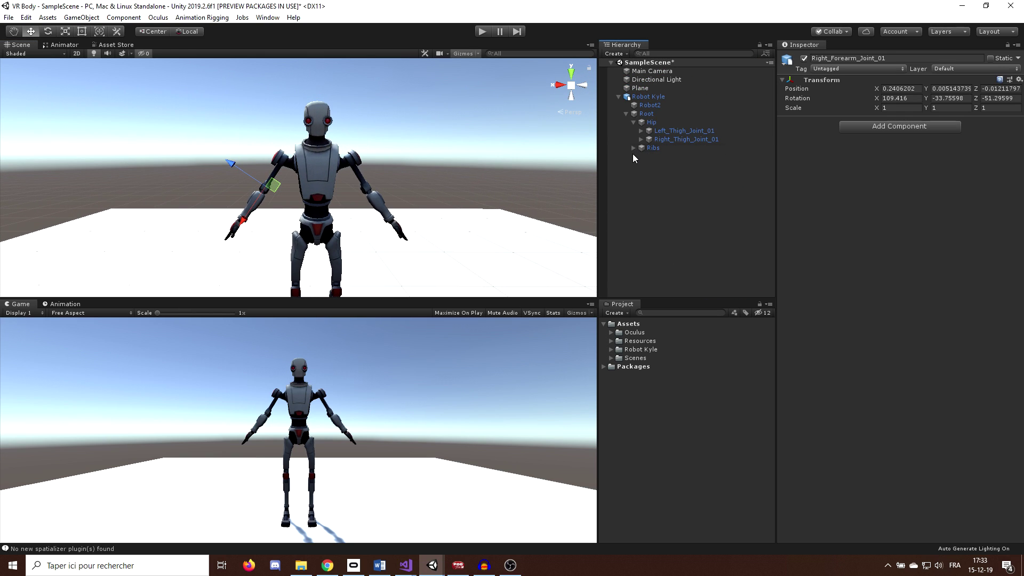
key("ctrl+z")
- Add a Rig Builder component to Robot Kyle and remove its Animation component
left_click(655, 96)
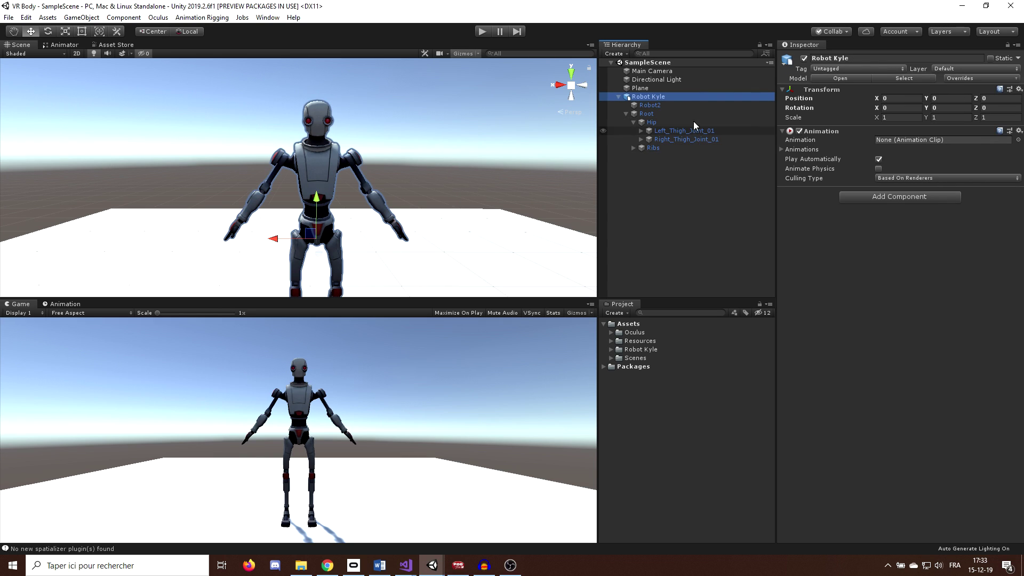
left_click(897, 197)
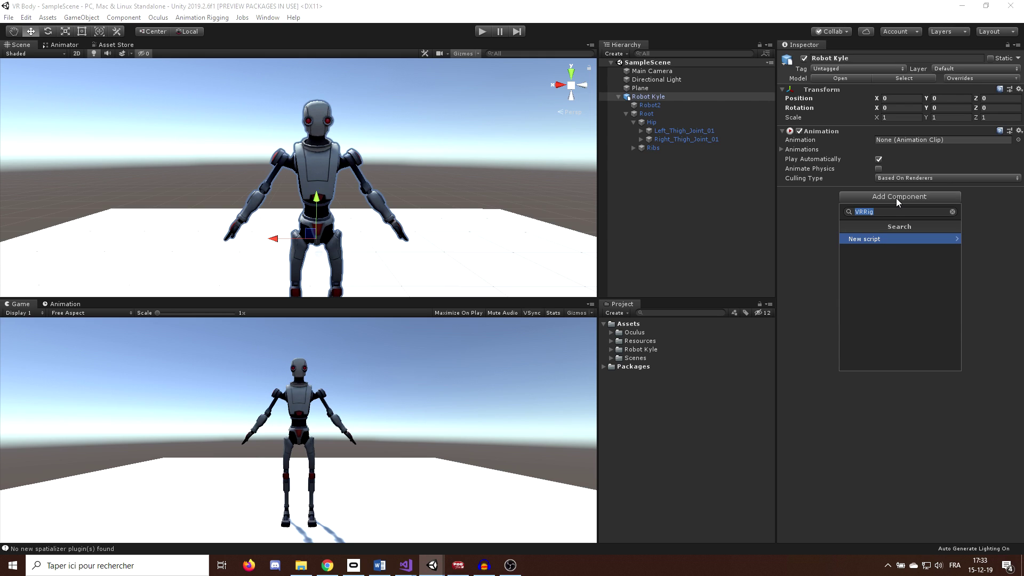
key("BackSpace")
type("Rigb")
key("Return")
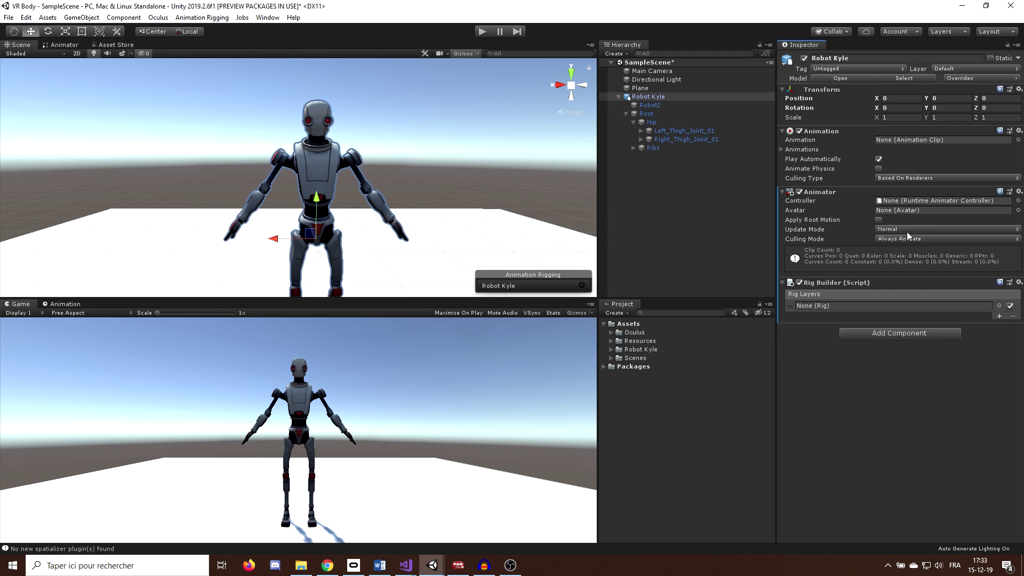
right_click(830, 132)
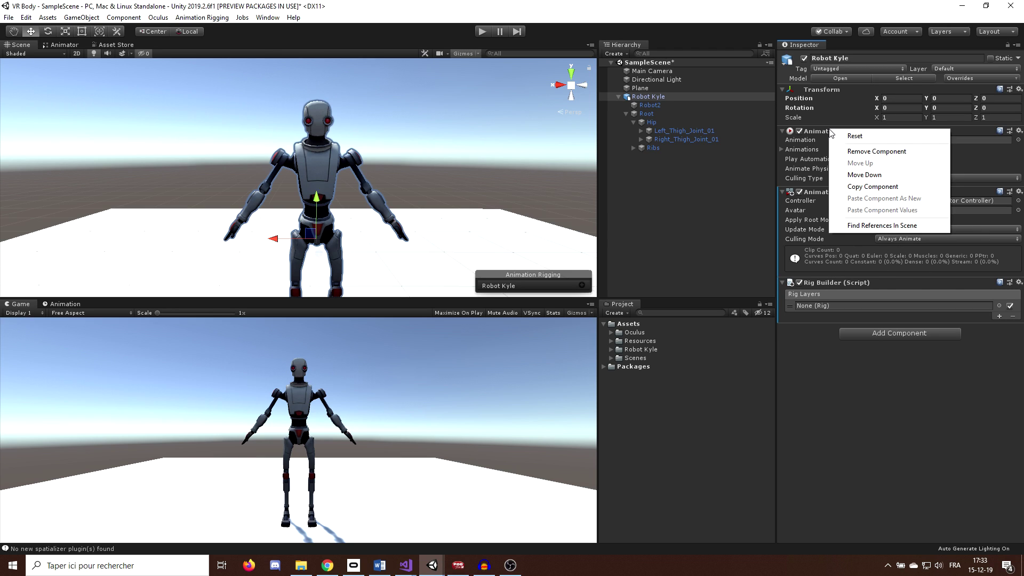
left_click(865, 151)
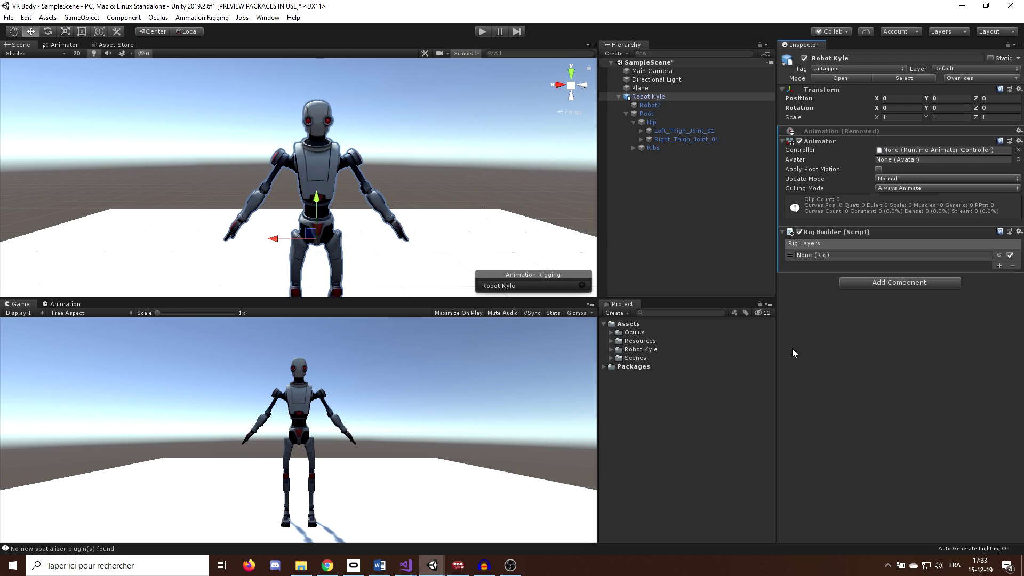
- Collapse the Root branch and add a Bone Renderer component to Robot Kyle
left_click(626, 114)
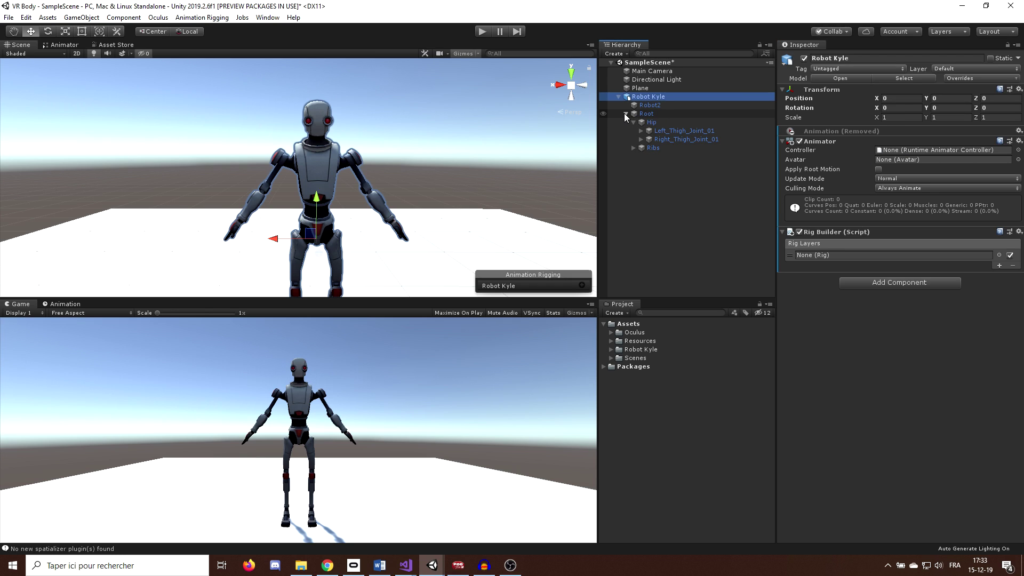
left_click(872, 282)
type("bone")
key("Return")
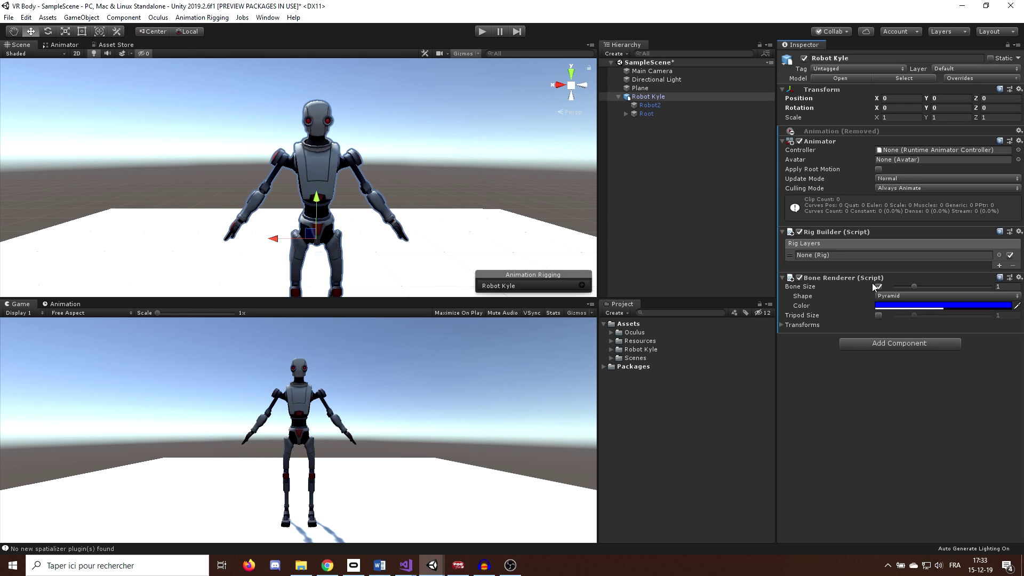
- Fill the Bone Renderer's Transforms list with all of Robot Kyle's bones, from Root down to Right_Thumb_Joint_01b
left_click(782, 326)
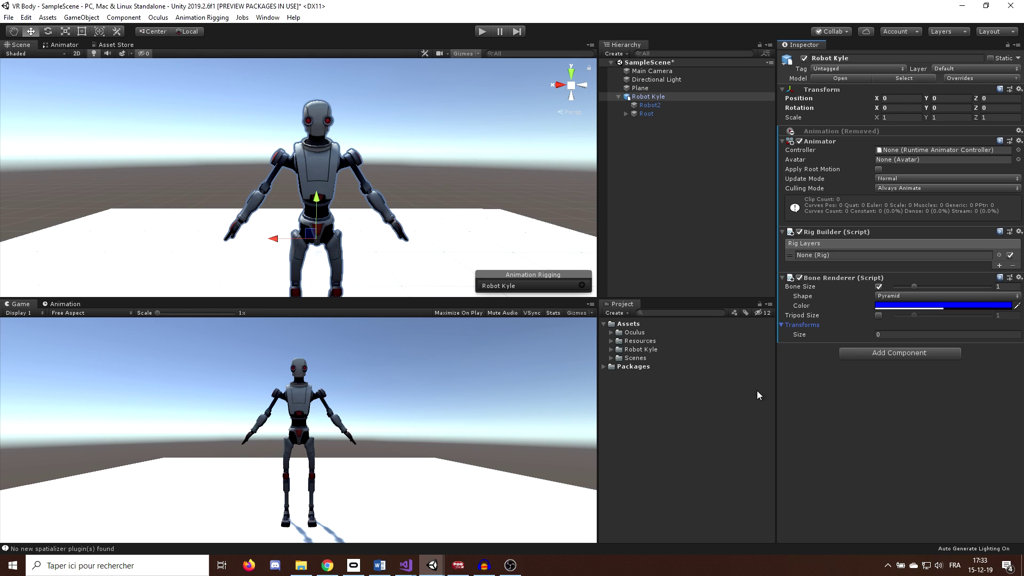
scroll(485, 186, "down", 4)
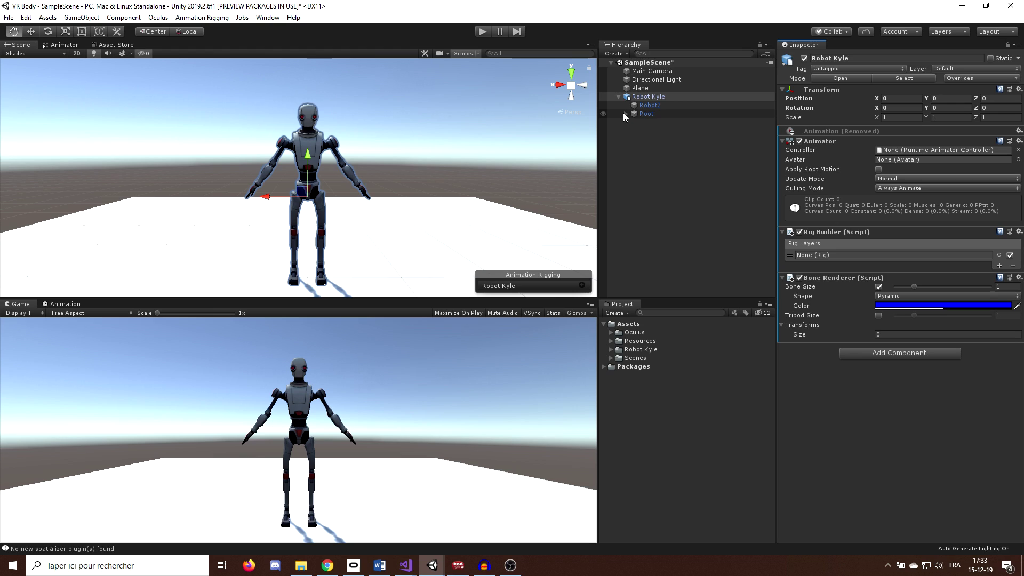
left_click(626, 113, "alt")
scroll(696, 210, "down", 3)
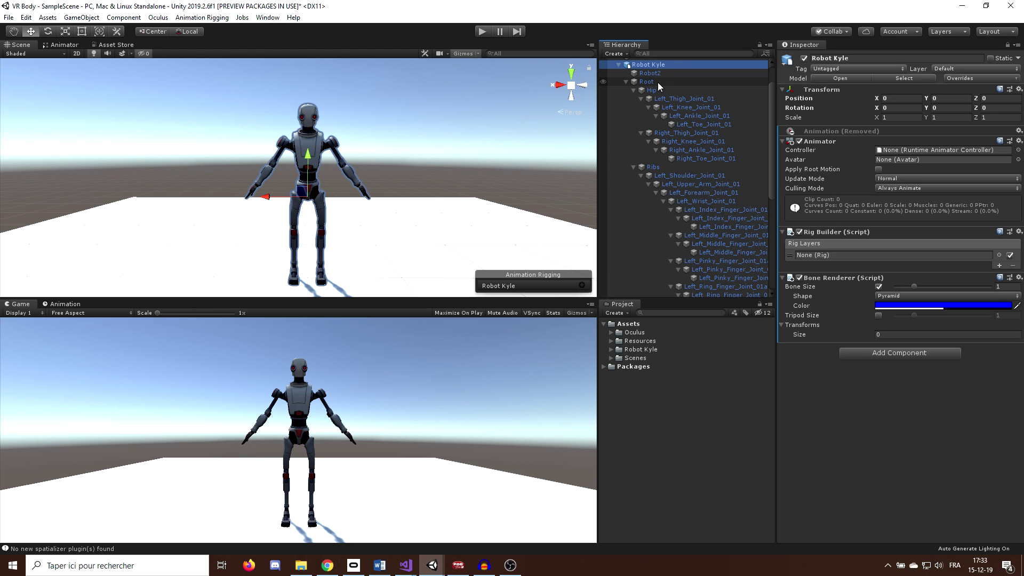
left_click(654, 83)
scroll(719, 197, "down", 8)
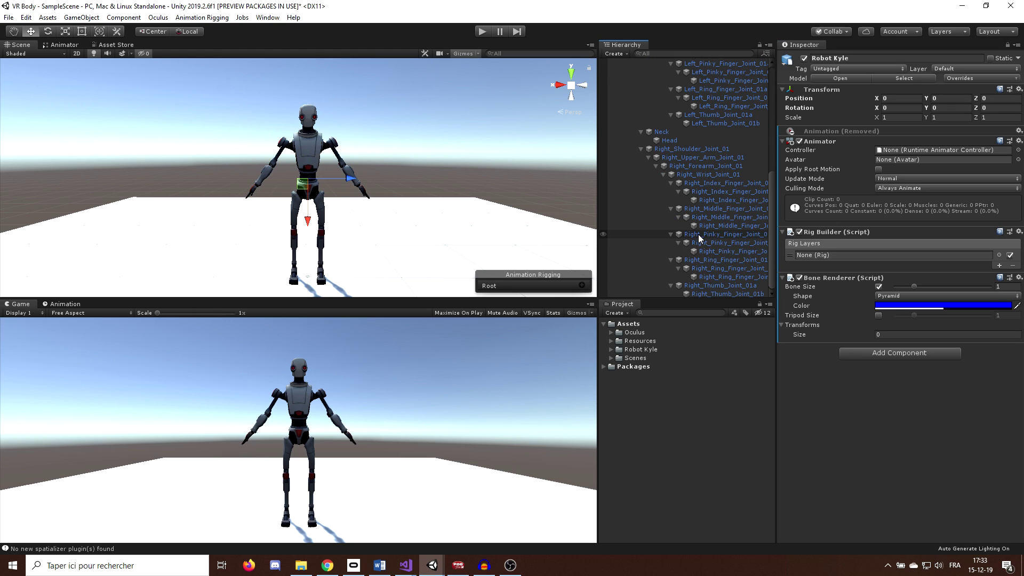
left_click(708, 294, "shift")
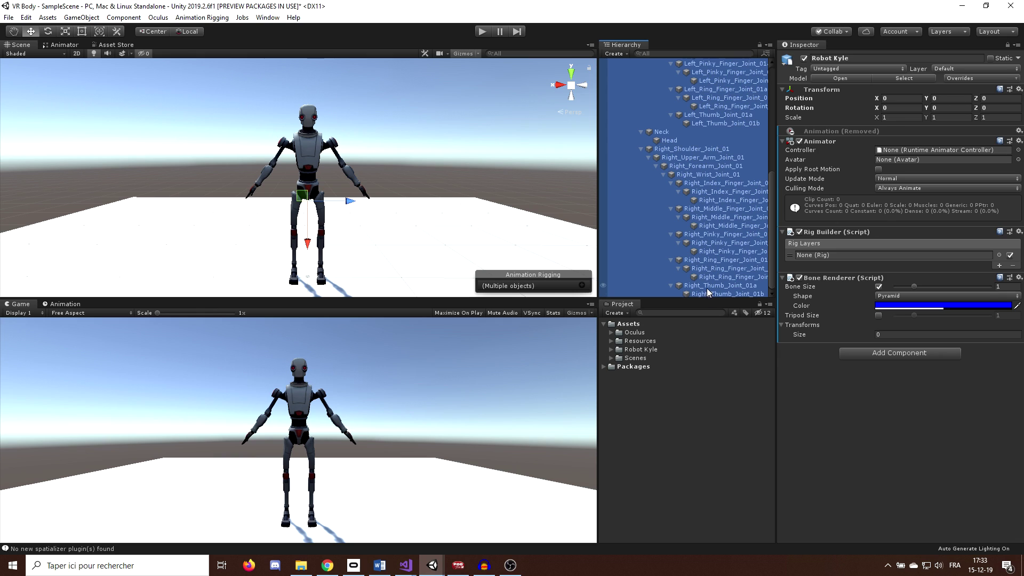
left_click_drag(635, 274, 815, 325)
scroll(439, 161, "up", 6)
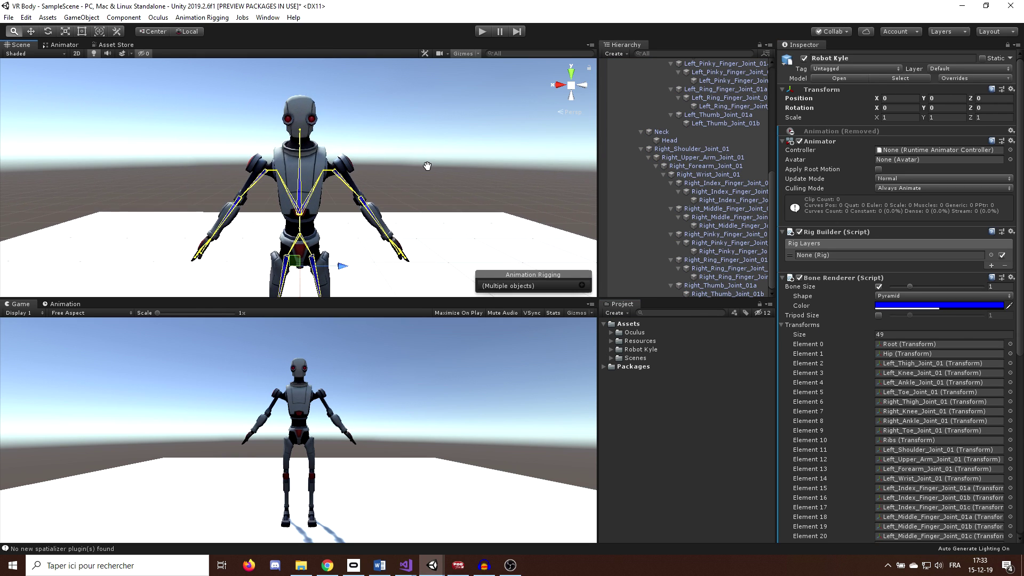
- Unlock the Inspector, then reselect Robot Kyle with its hierarchy collapsed and inspect the drawn bones
left_click(1008, 46)
scroll(518, 150, "down", 2)
scroll(683, 159, "up", 9)
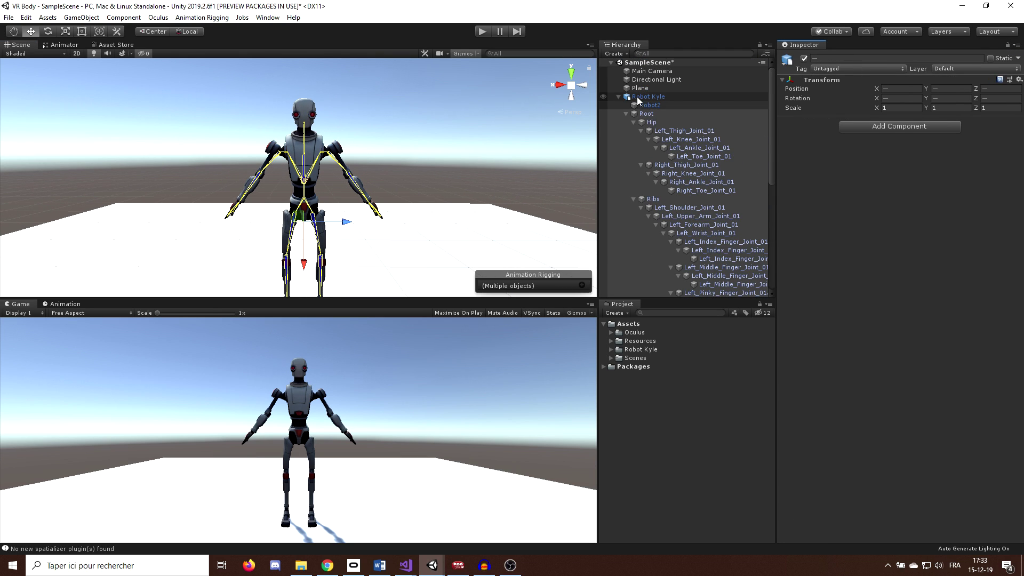
left_click(638, 99)
scroll(348, 165, "up", 4)
scroll(299, 173, "down", 1)
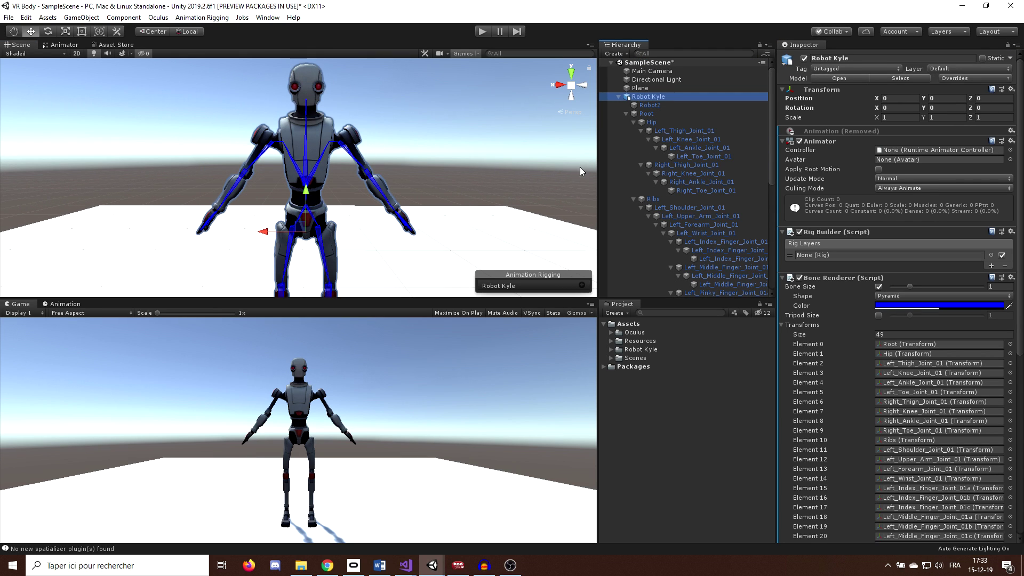
left_click(619, 97)
scroll(447, 195, "down", 3)
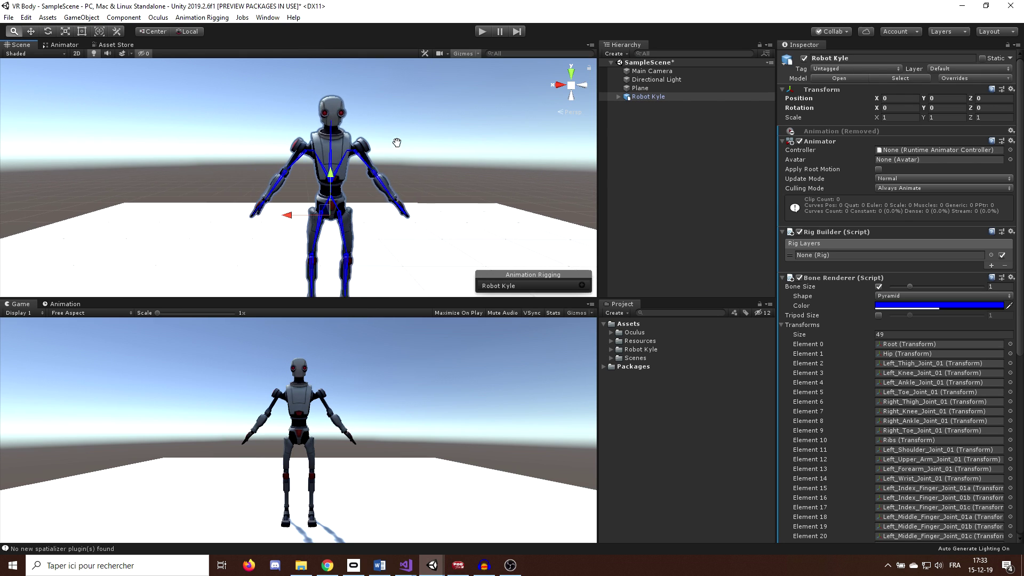
left_click_drag(396, 142, 422, 186, "alt")
middle_click_drag(421, 186, 395, 181)
left_click_drag(395, 181, 420, 183, "alt")
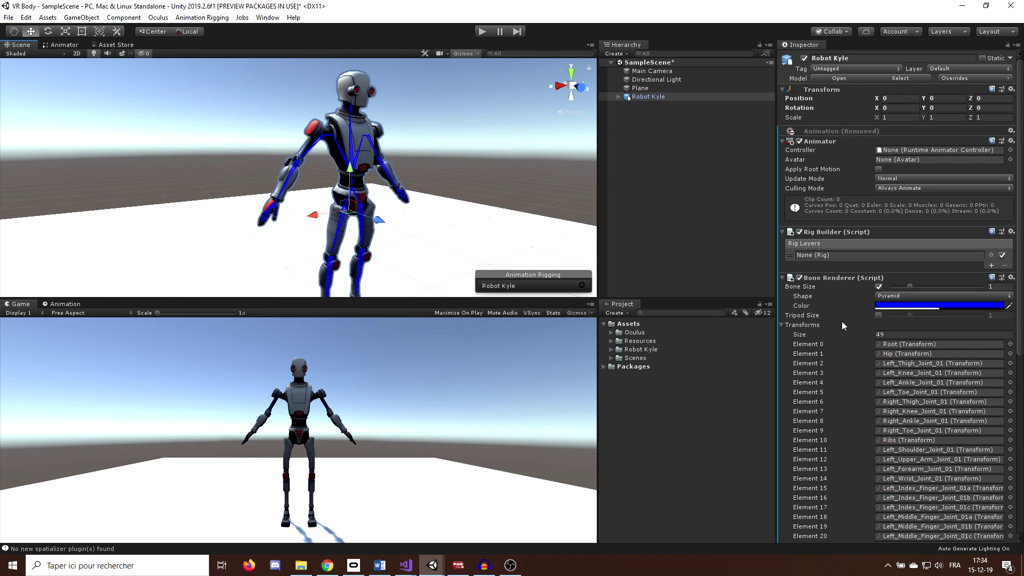
- Set the Bone Renderer color to the semi-transparent red FF4839 and keep the Pyramid bone shape
left_click(907, 306)
mouse_move(779, 313)
left_mouse_down()
mouse_move(770, 287)
mouse_move(749, 288)
mouse_move(790, 289)
left_mouse_up()
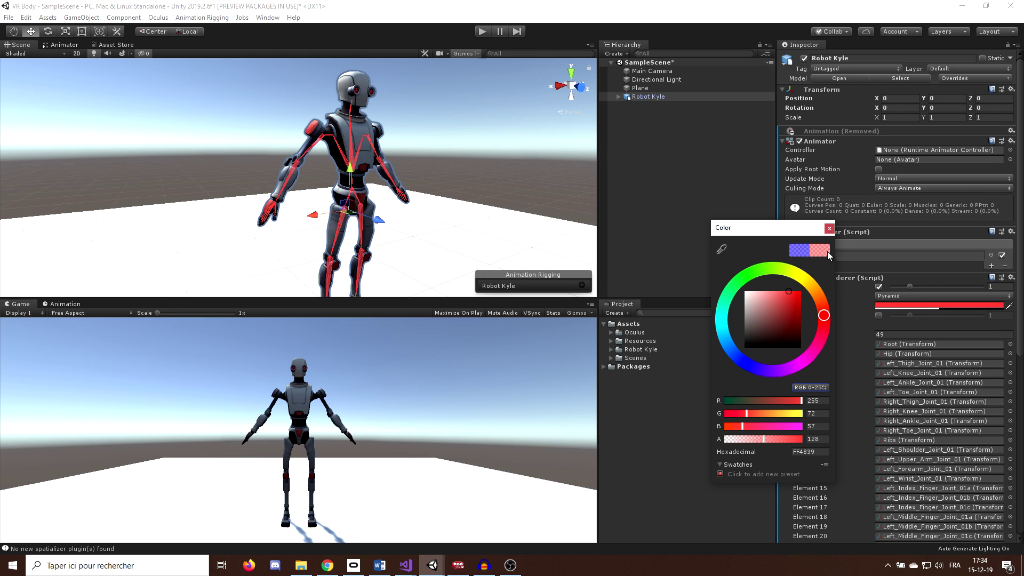
left_click(829, 229)
left_click(904, 295)
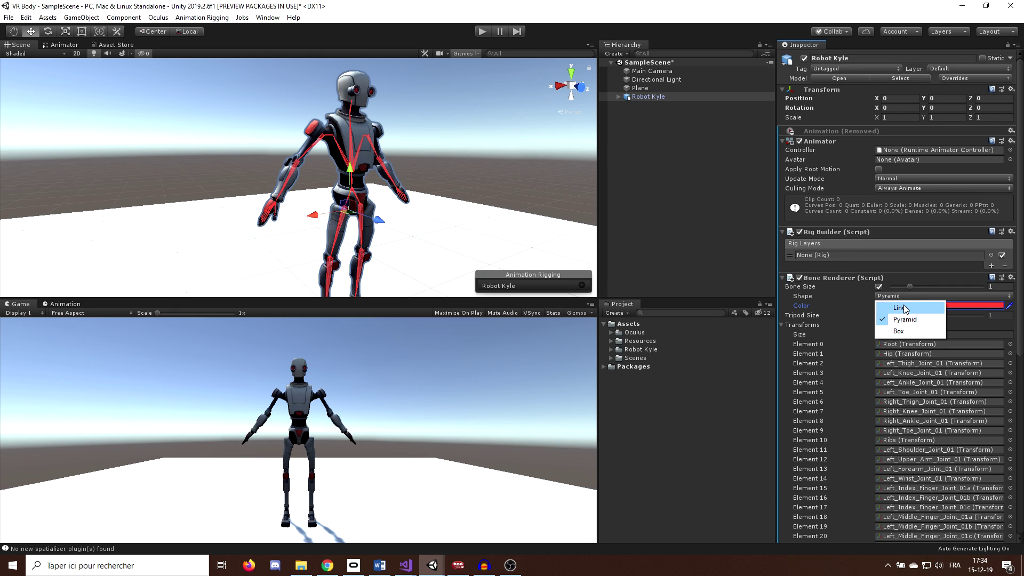
left_click(905, 319)
scroll(510, 200, "up", 4)
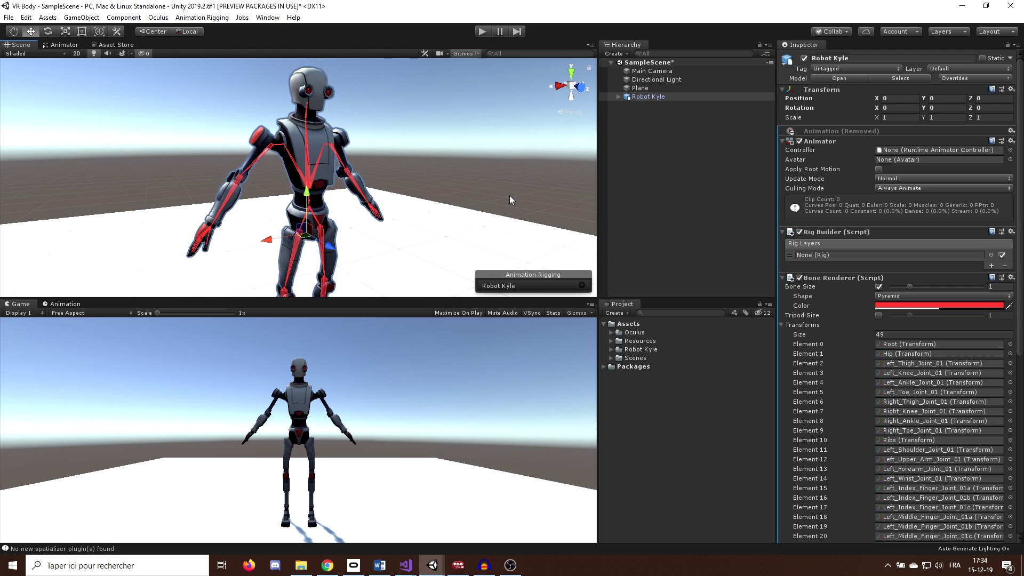
- Collapse the Root branch and create an empty child object named VR Constraints under Robot Kyle
left_click(617, 97, "alt")
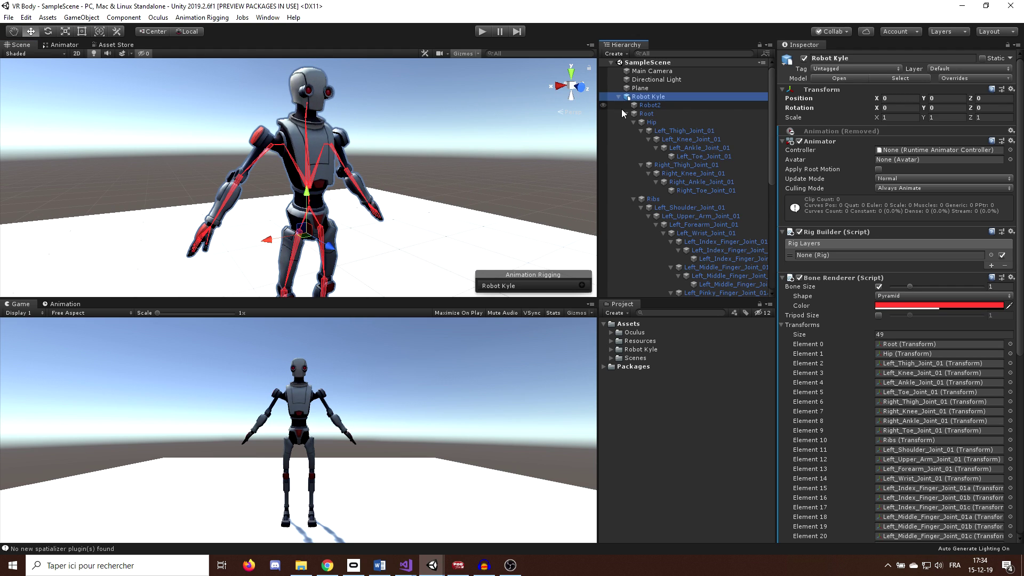
left_click(624, 113)
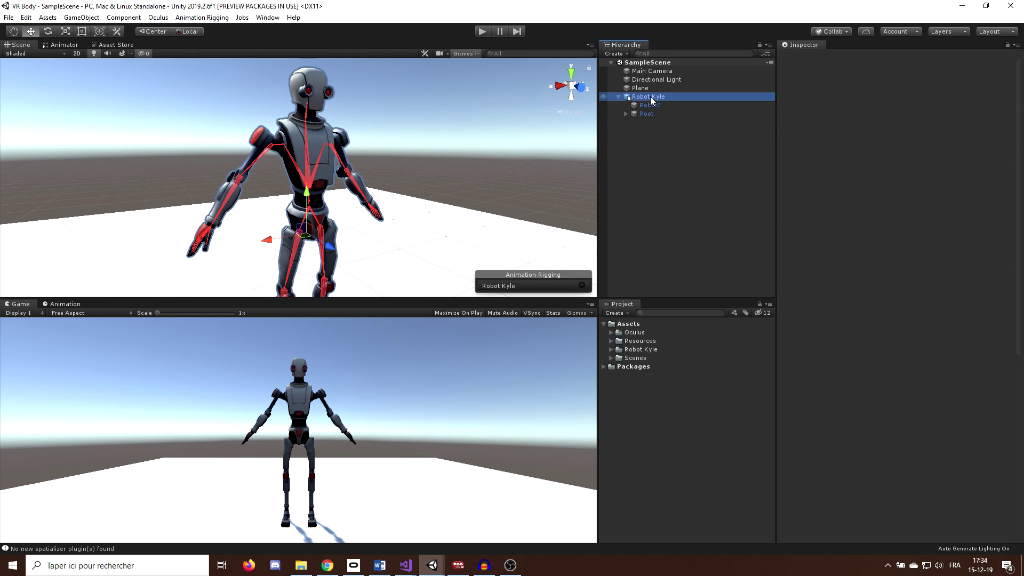
right_click(650, 98)
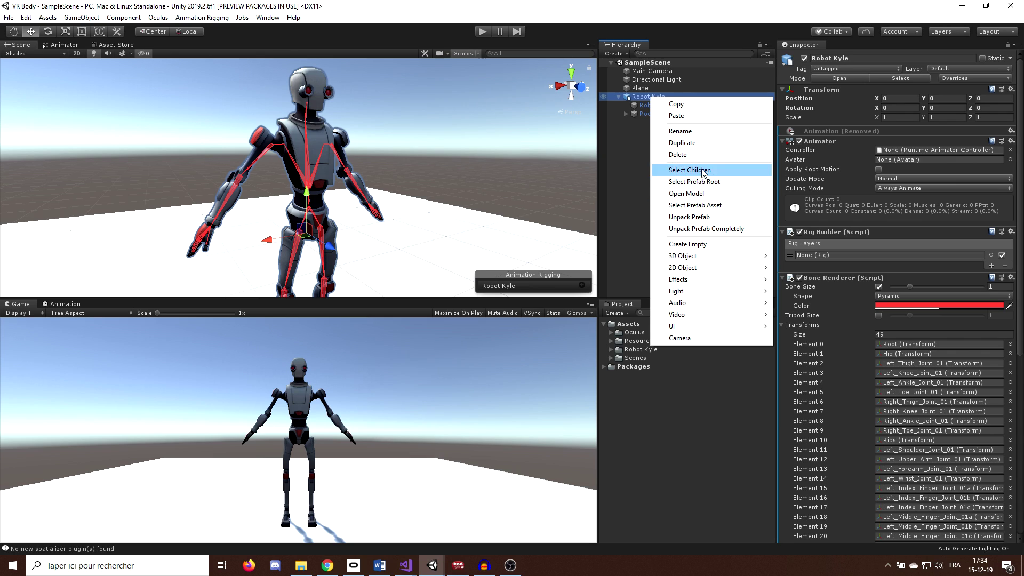
left_click(688, 245)
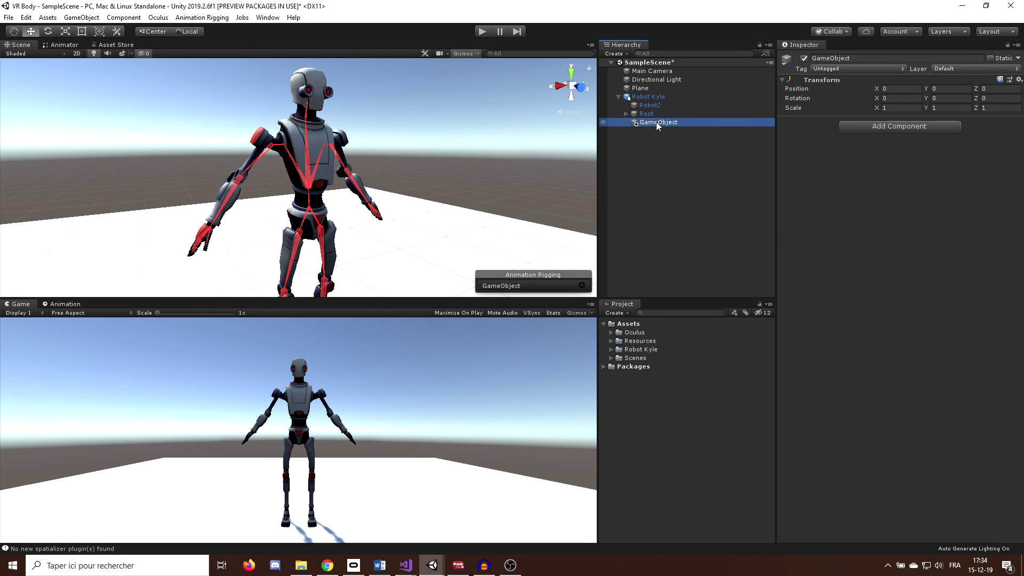
left_click(658, 123)
type("VR Constraints")
key("Return")
- Add a Rig component to the VR Constraints object
left_click(894, 129)
type("Rig")
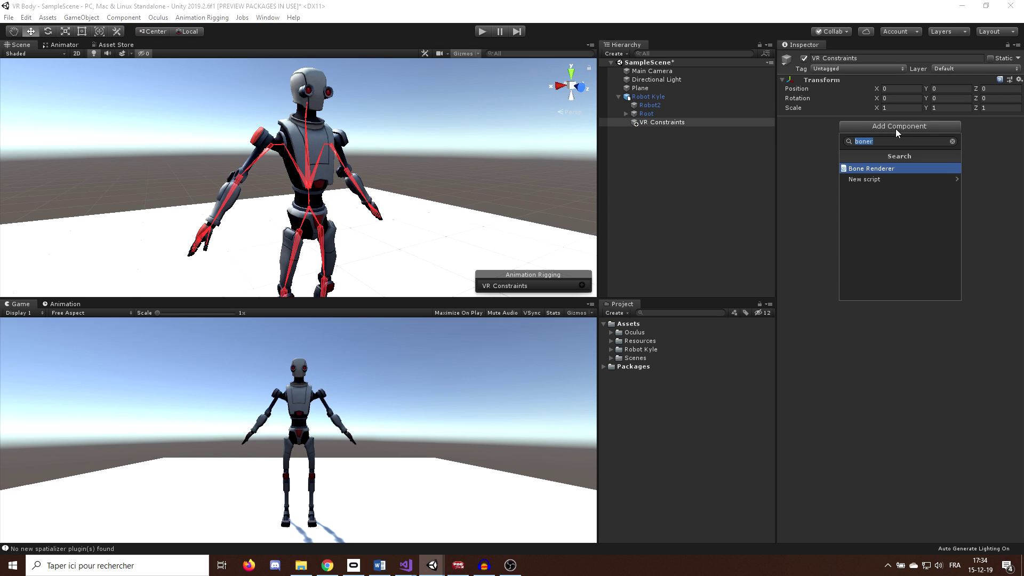
key("Return")
- Assign VR Constraints as the rig layer in Robot Kyle's Rig Builder and collapse the Bone Renderer component
left_click(648, 97)
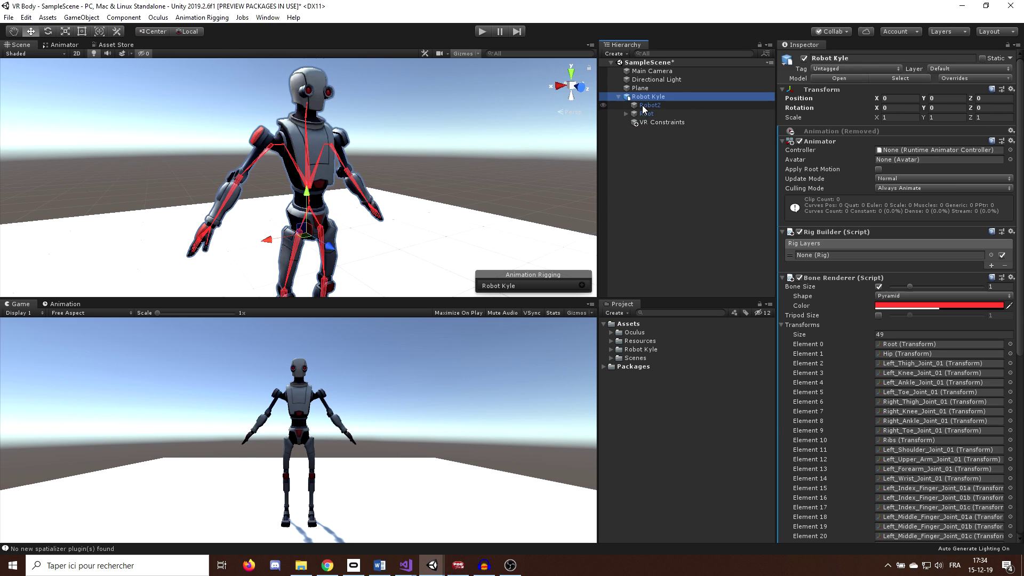
left_click_drag(658, 123, 817, 255)
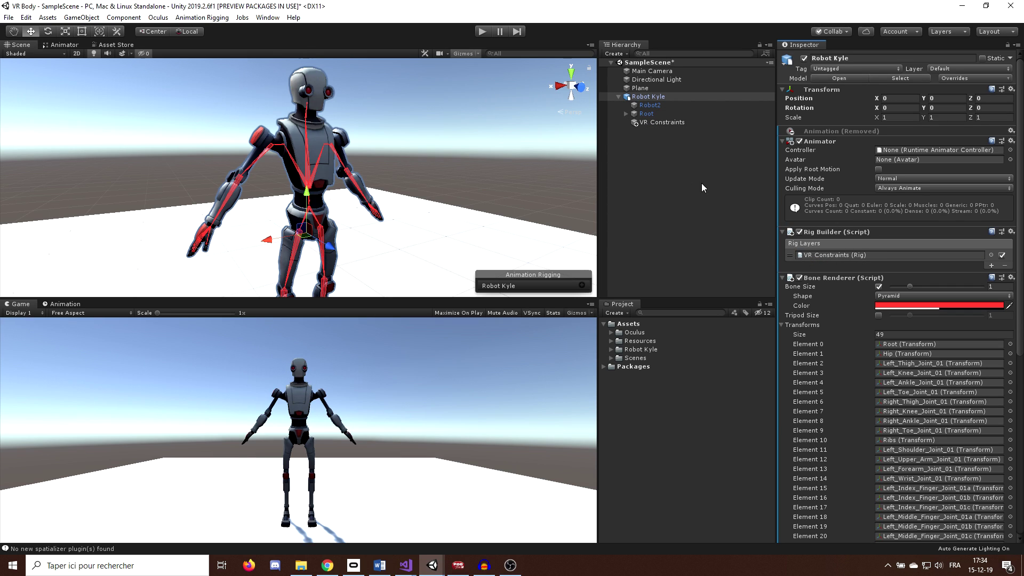
left_click(783, 279)
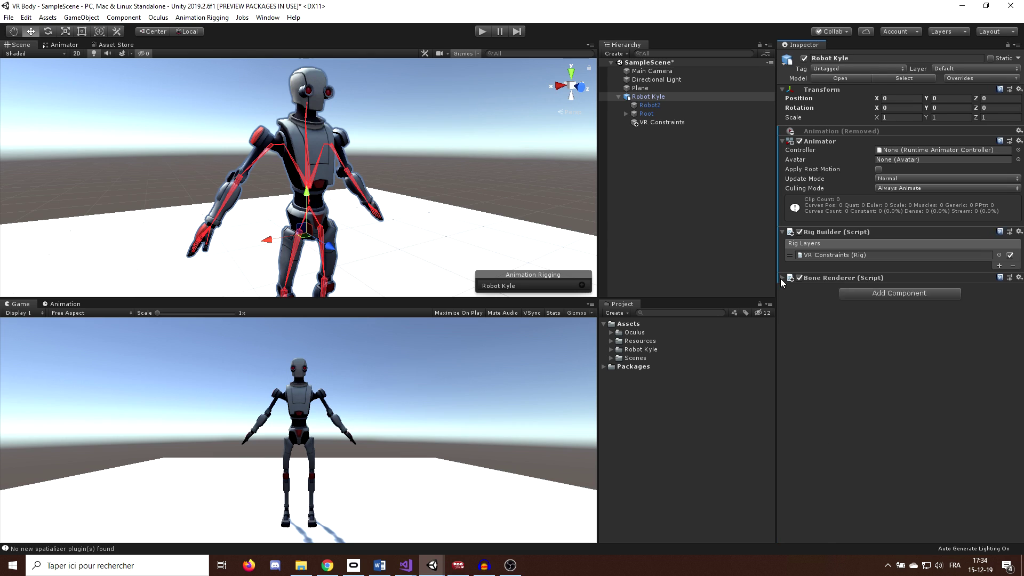
left_click(785, 278)
left_click(782, 274)
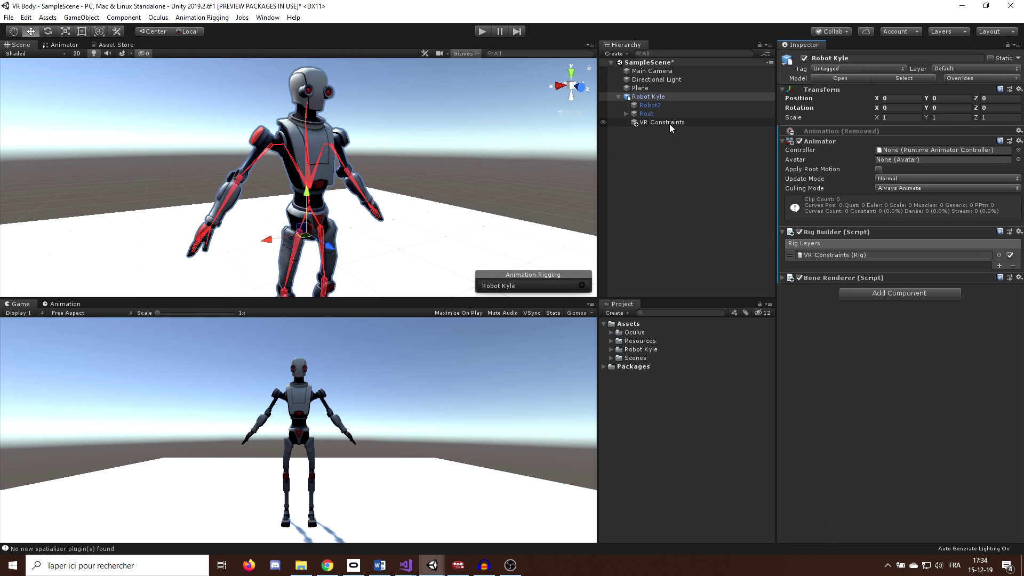
- Create an empty child object named Right Arm IK under VR Constraints
left_click(655, 124)
right_click(655, 124)
left_click(688, 235)
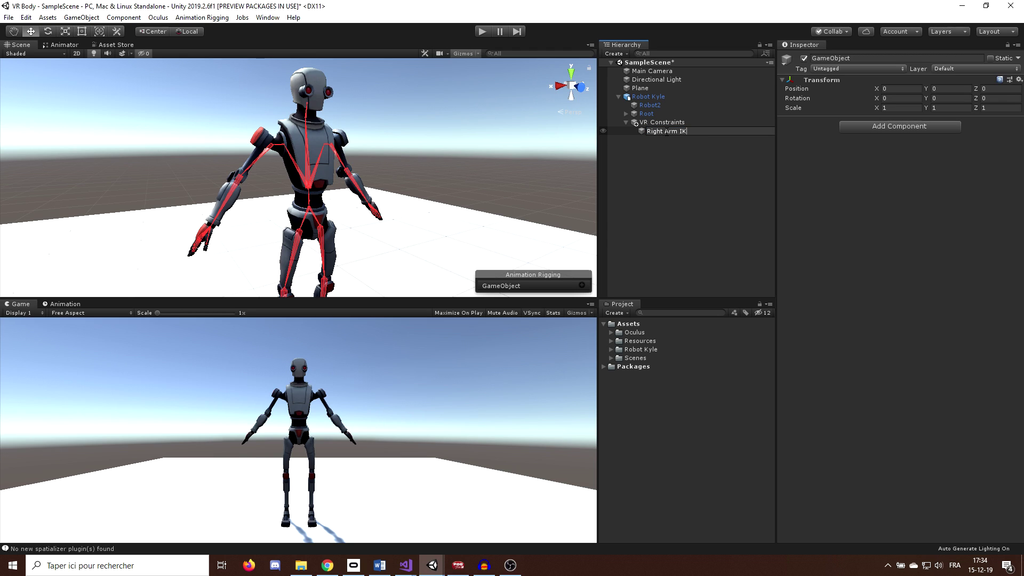
key("Return")
- Add a Two Bone IK Constraint component to Right Arm IK and expand its Source Objects
left_click(880, 131)
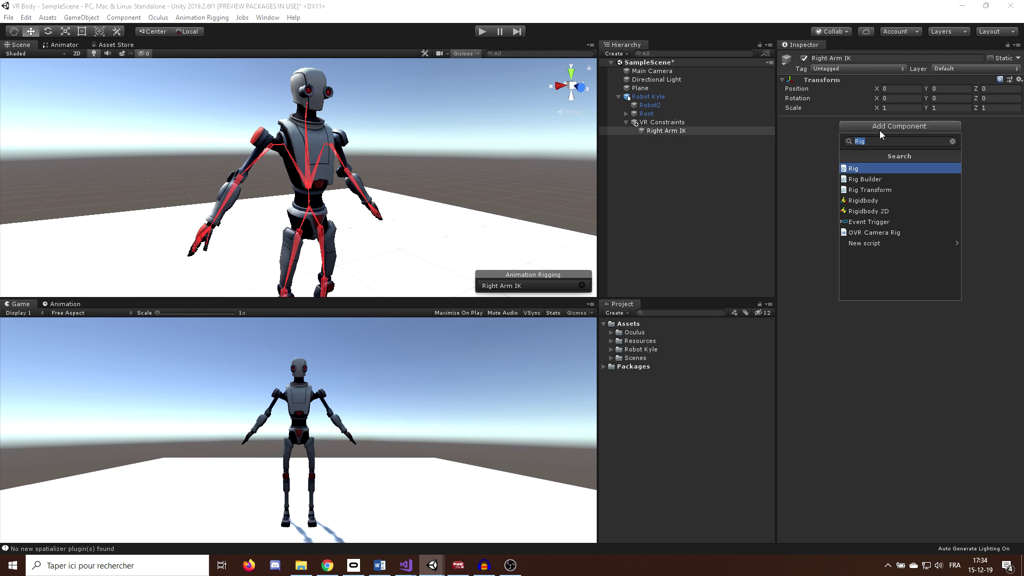
type("two")
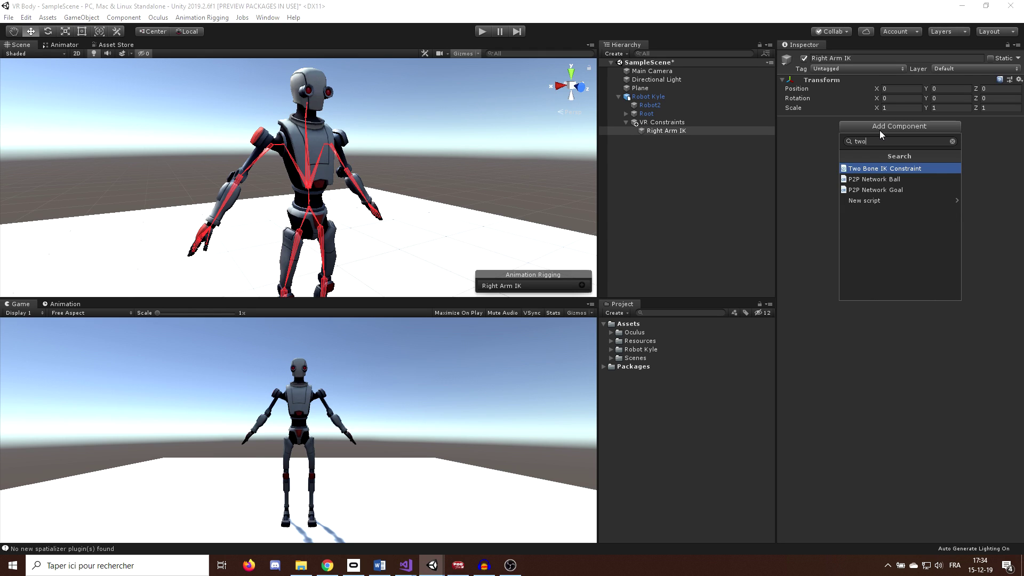
key("Return")
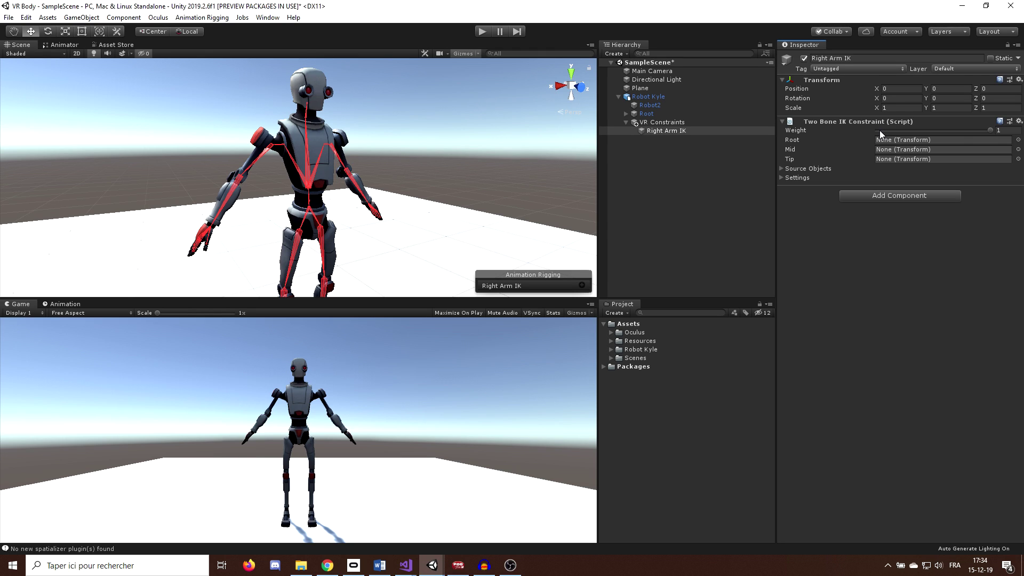
key("q")
left_click(781, 168)
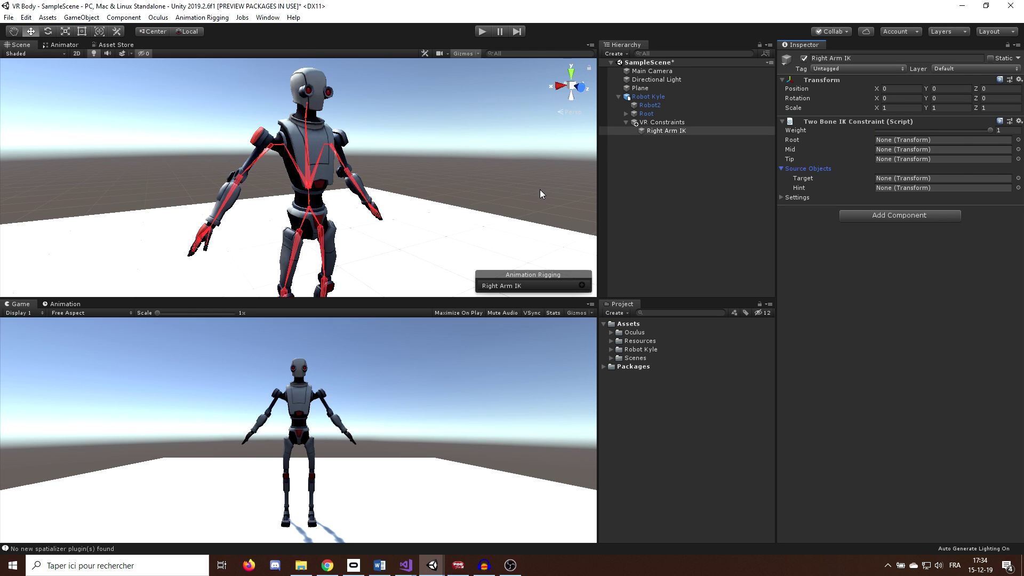
- Lock the Inspector on Right Arm IK and assign Right_Upper_Arm_Joint_01 as the constraint's Root
scroll(389, 159, "up", 4)
right_click_drag(388, 158, 437, 138)
scroll(420, 132, "down", 4)
scroll(429, 139, "up", 4)
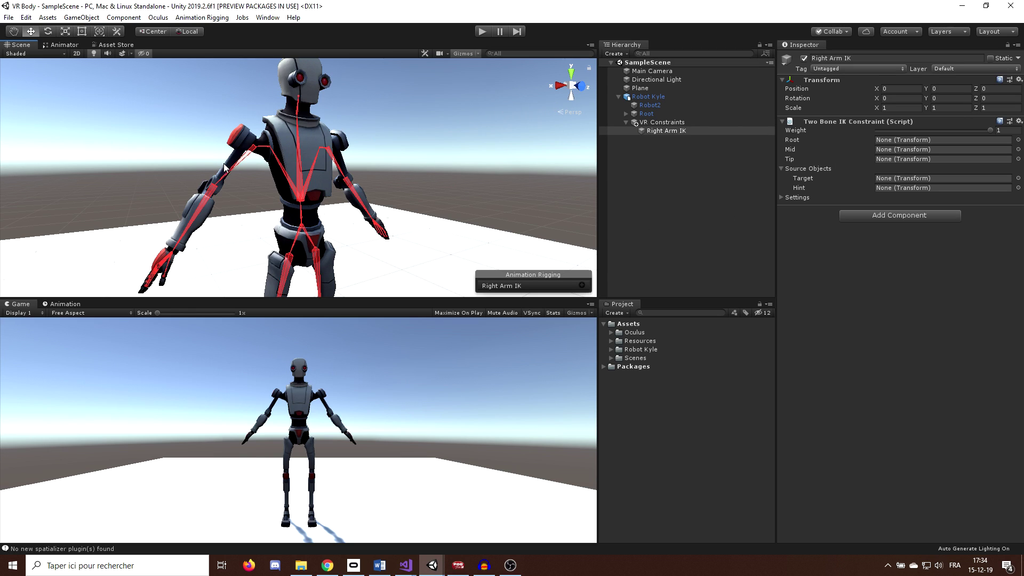
left_click(1008, 45)
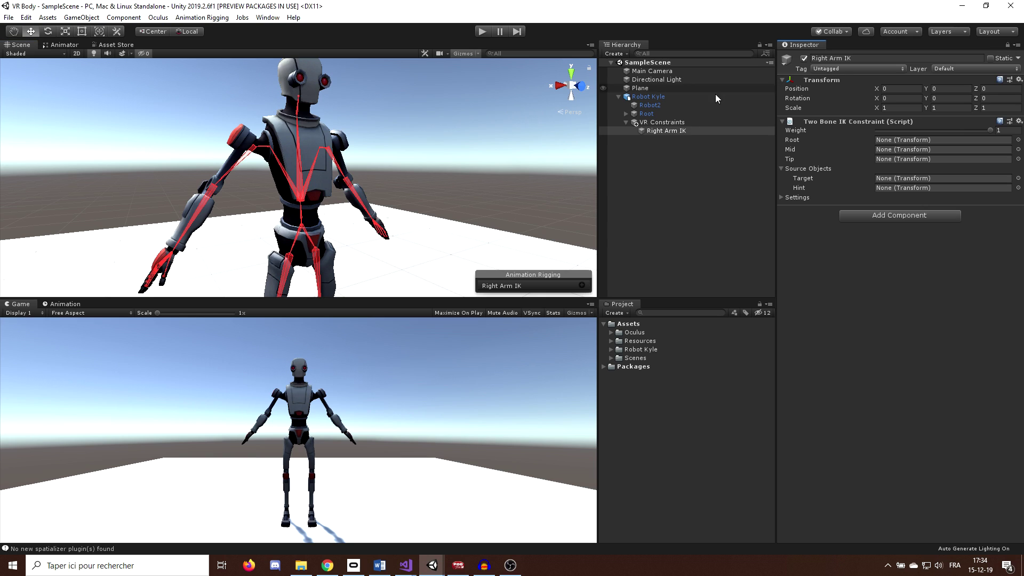
left_click(238, 162)
key("ctrl+z")
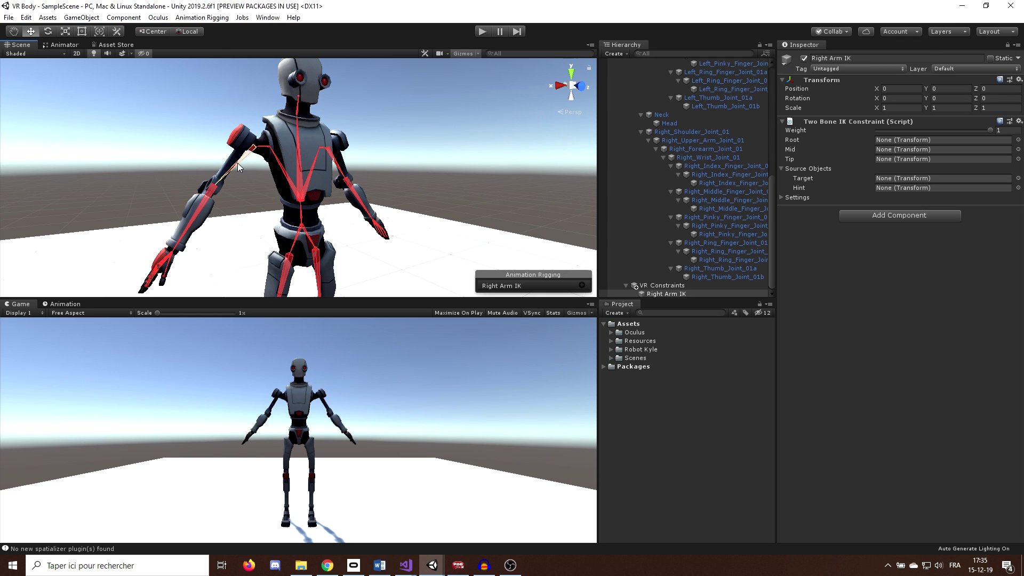
scroll(682, 171, "up", 8)
scroll(684, 175, "down", 8)
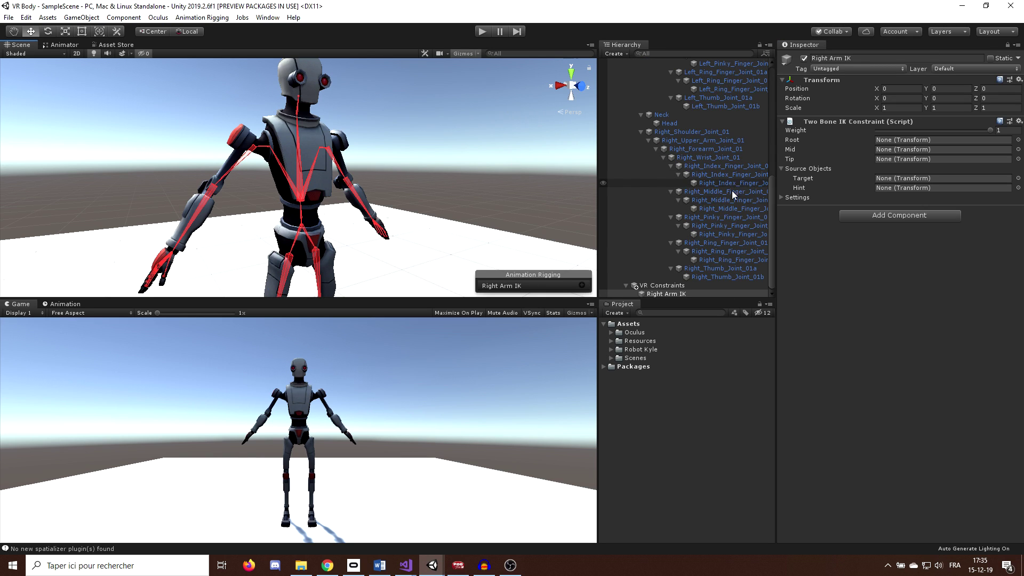
left_click(226, 175)
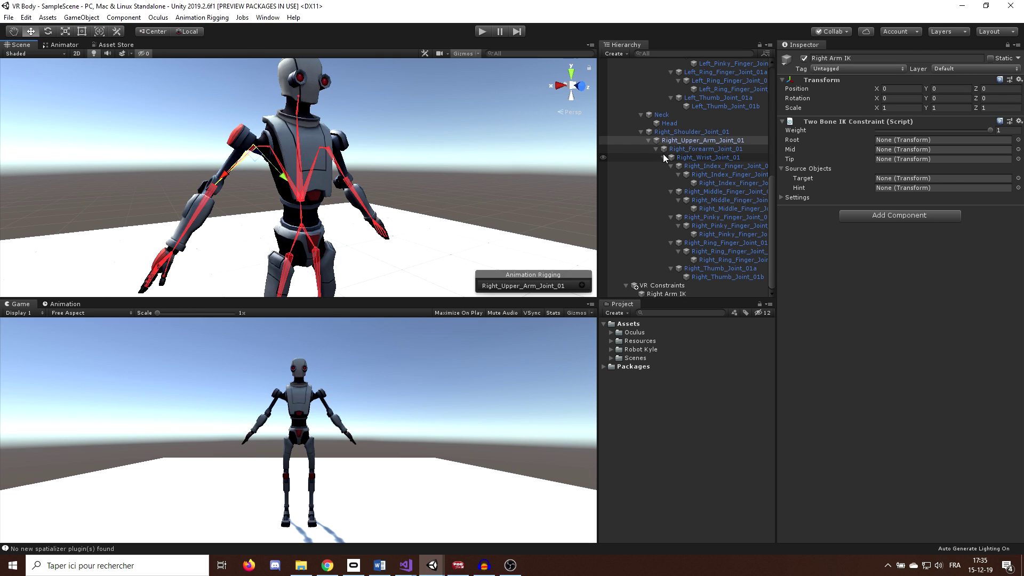
left_click_drag(693, 140, 891, 141)
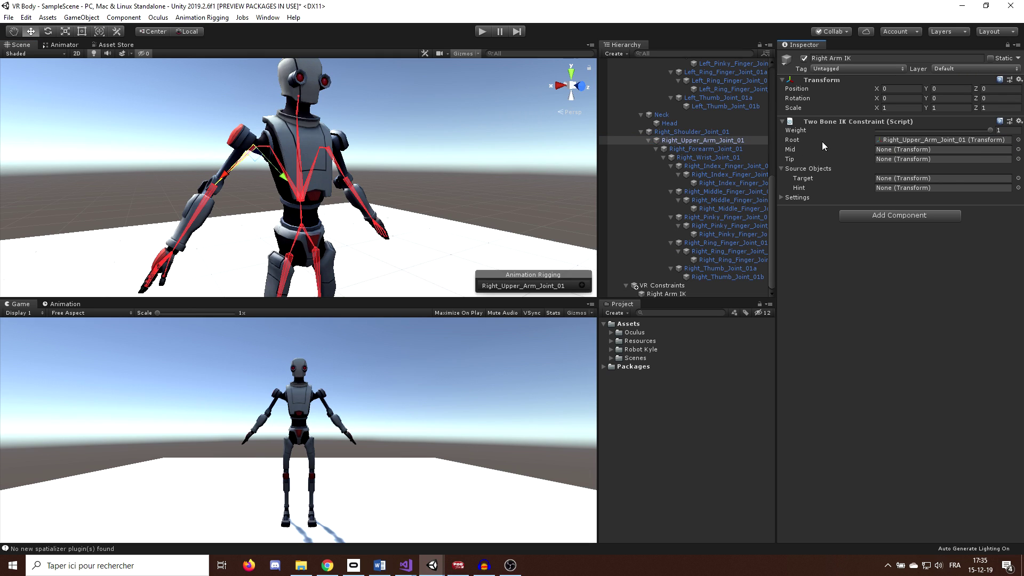
- Assign Right_Forearm_Joint_01 as the Mid bone of the Two Bone IK Constraint
left_click(207, 204)
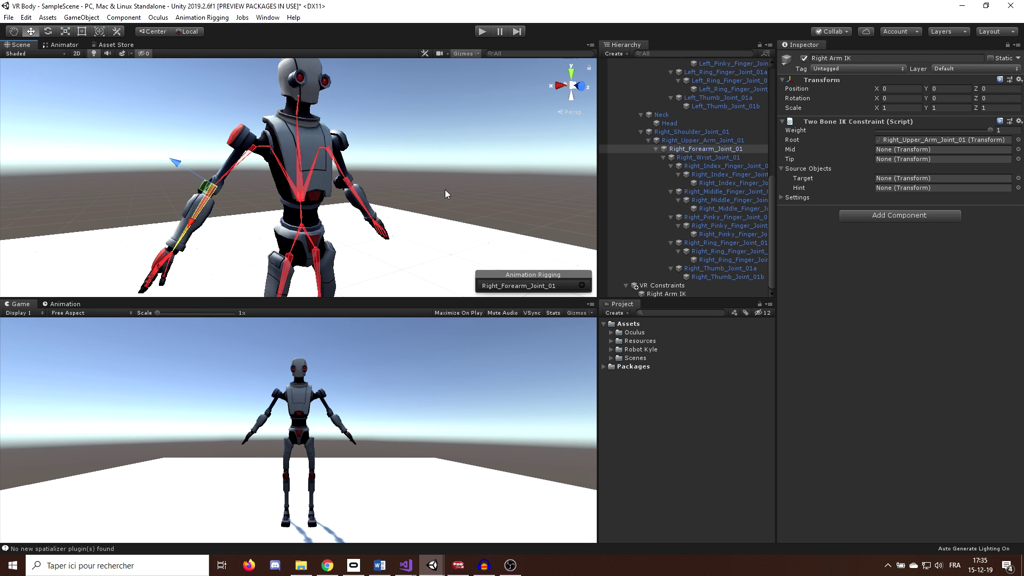
left_click(711, 152)
left_click_drag(711, 152, 890, 151)
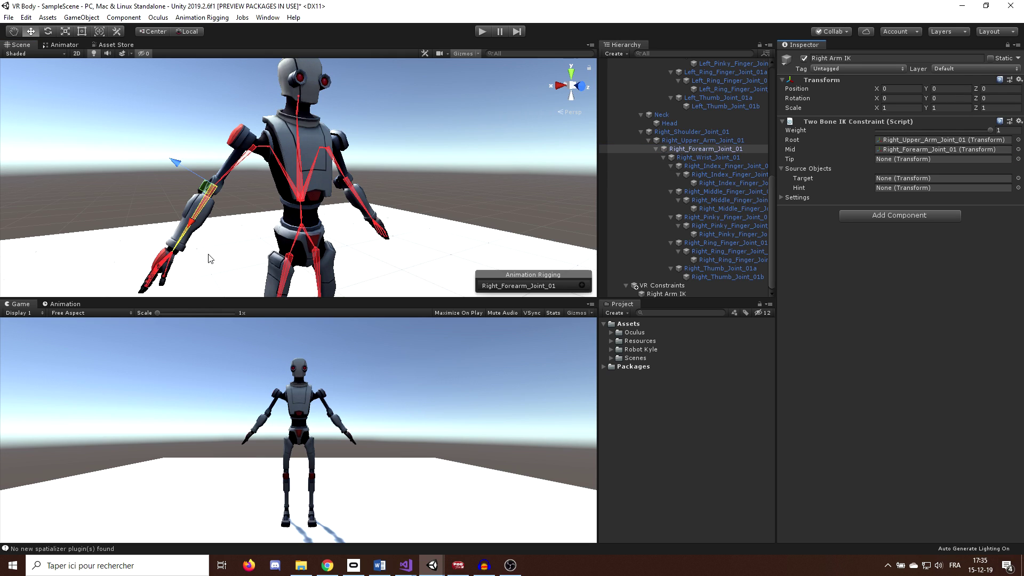
- Assign Right_Wrist_Joint_01 as the Tip of the Two Bone IK Constraint, then reselect Right Arm IK and unlock the Inspector
left_click(171, 267)
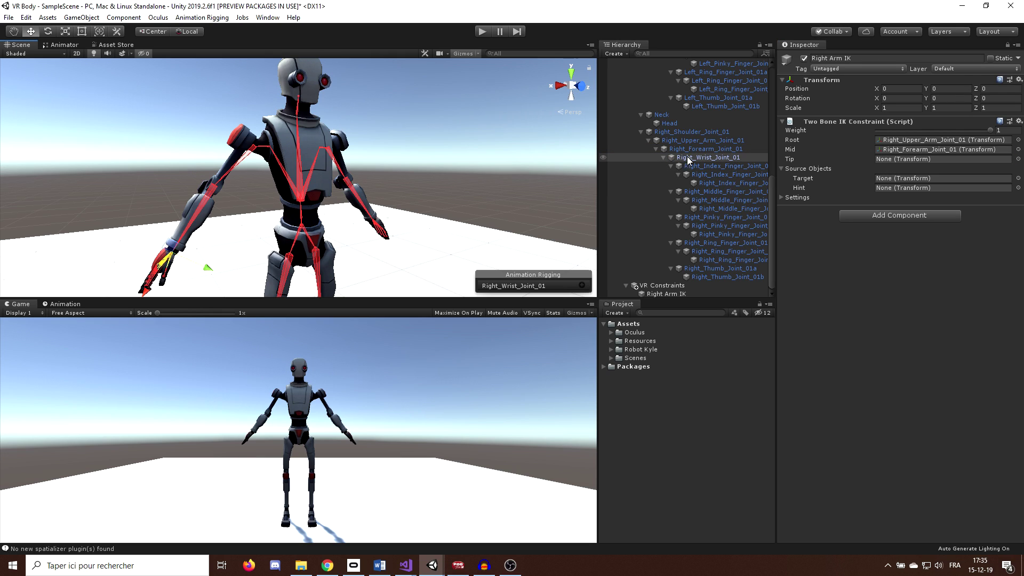
left_click_drag(698, 156, 898, 160)
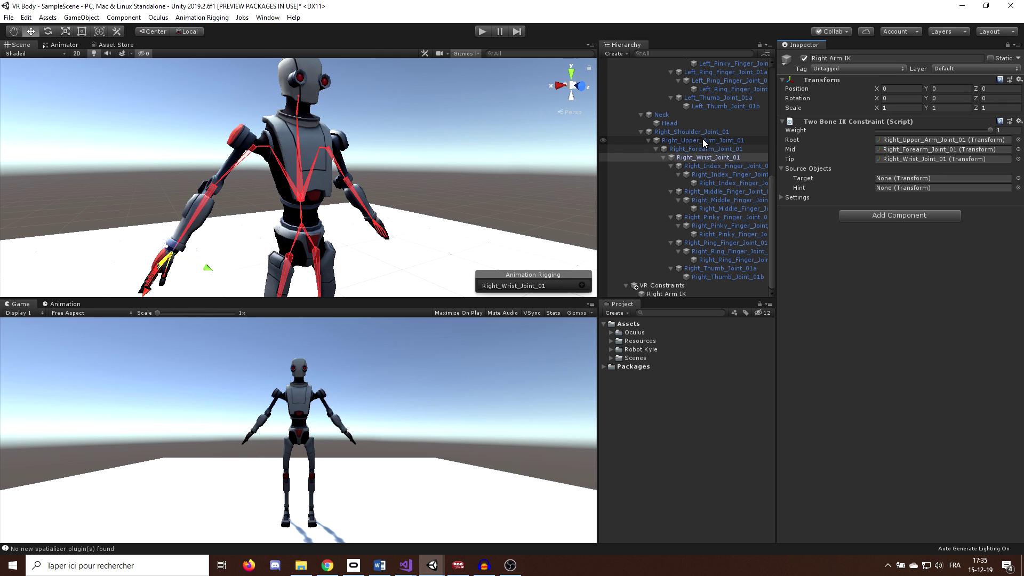
left_click(640, 132)
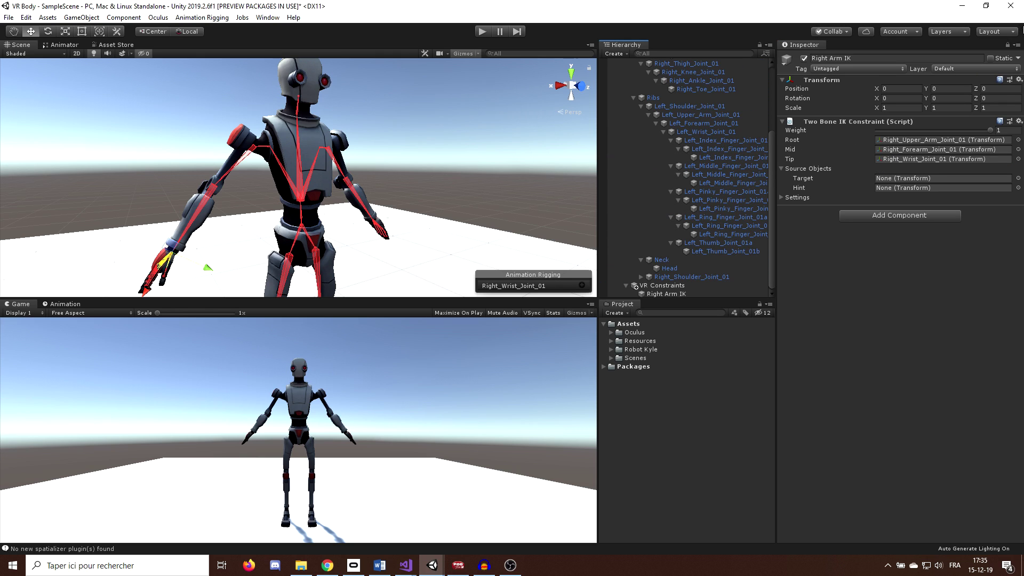
left_click(670, 294)
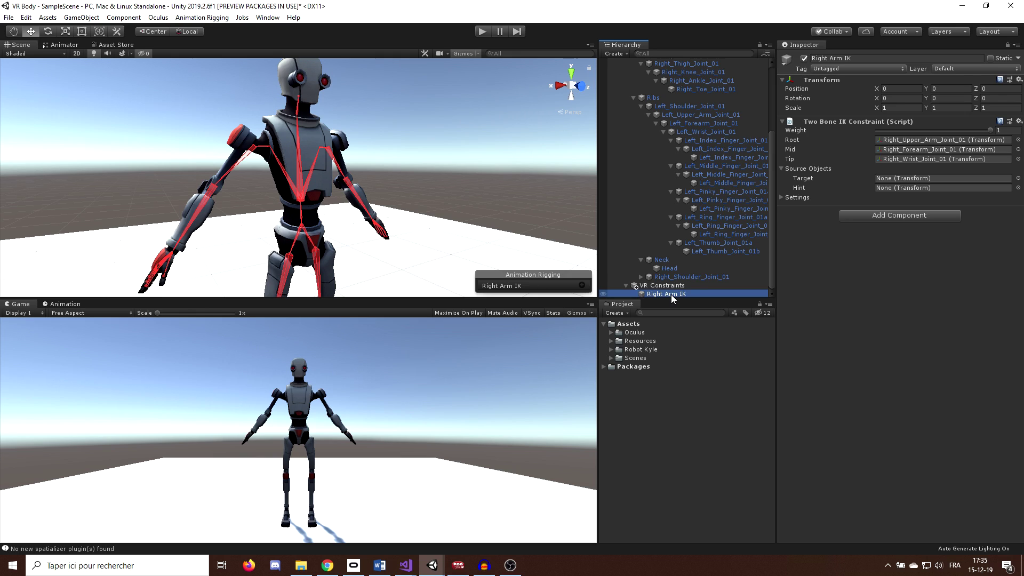
left_click(1008, 45)
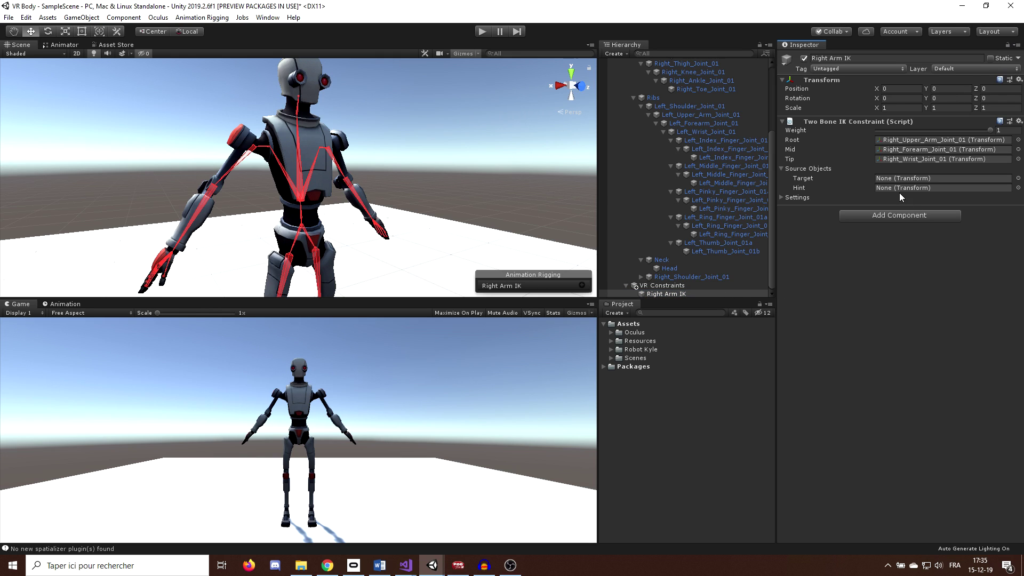
- Create an empty child object named Target under Right Arm IK
right_click(660, 294)
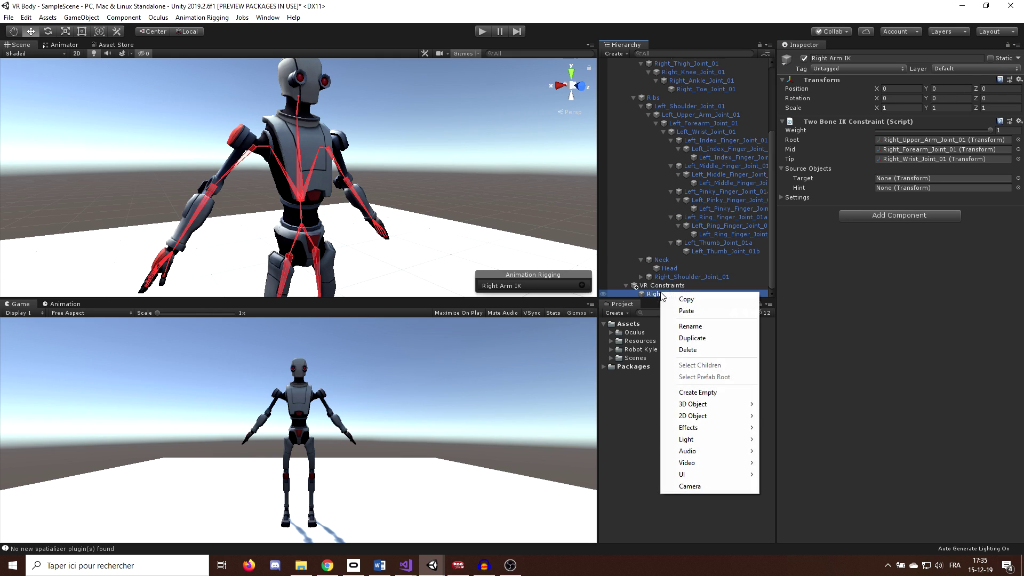
left_click(702, 391)
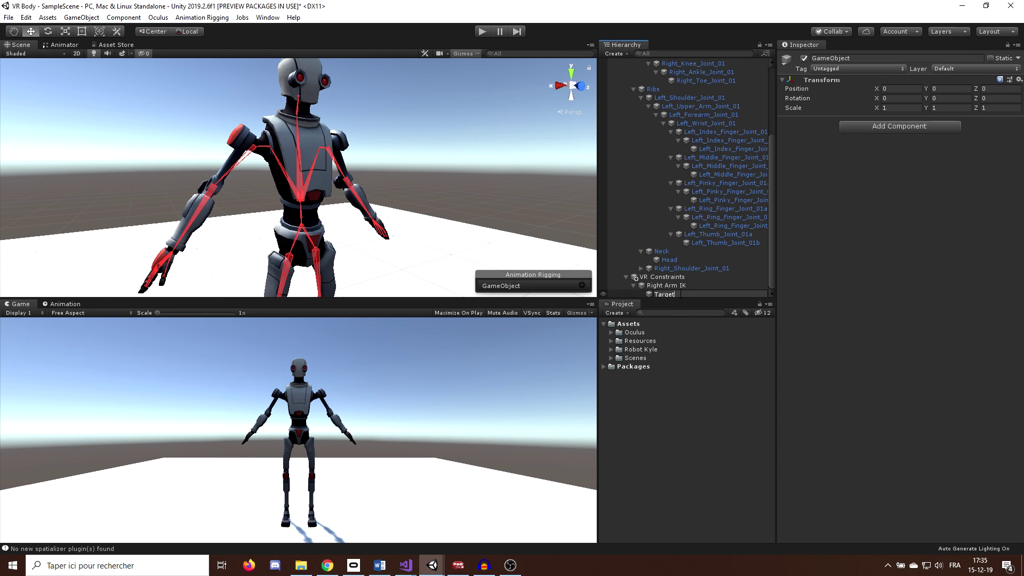
type("Target")
key("Return")
- Duplicate Target, rename the copy Hint, and enlarge the Hierarchy so the whole rig fits
key("ctrl+d")
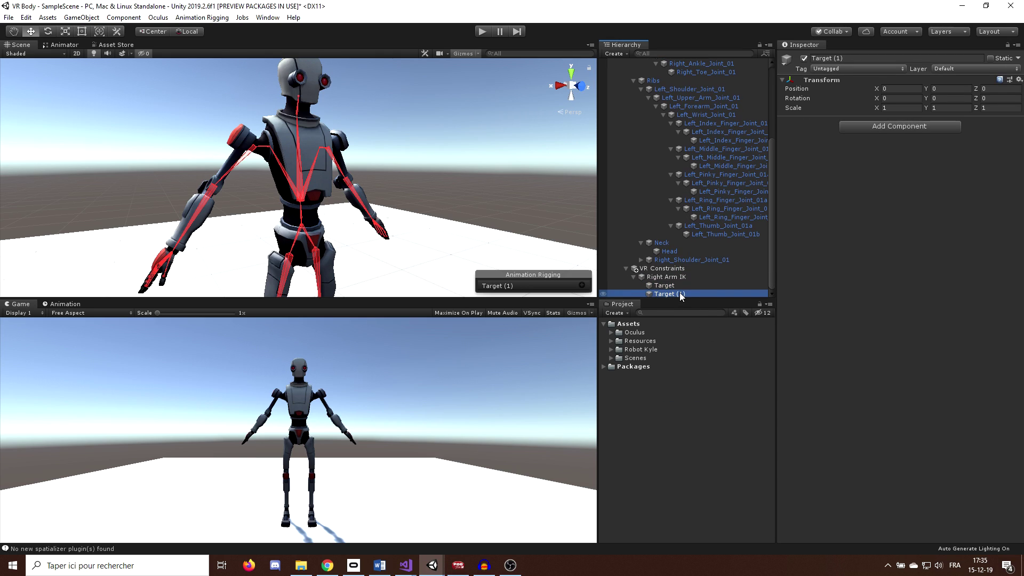
left_click(681, 294)
type("Hint")
key("Return")
left_click_drag(692, 299, 692, 378)
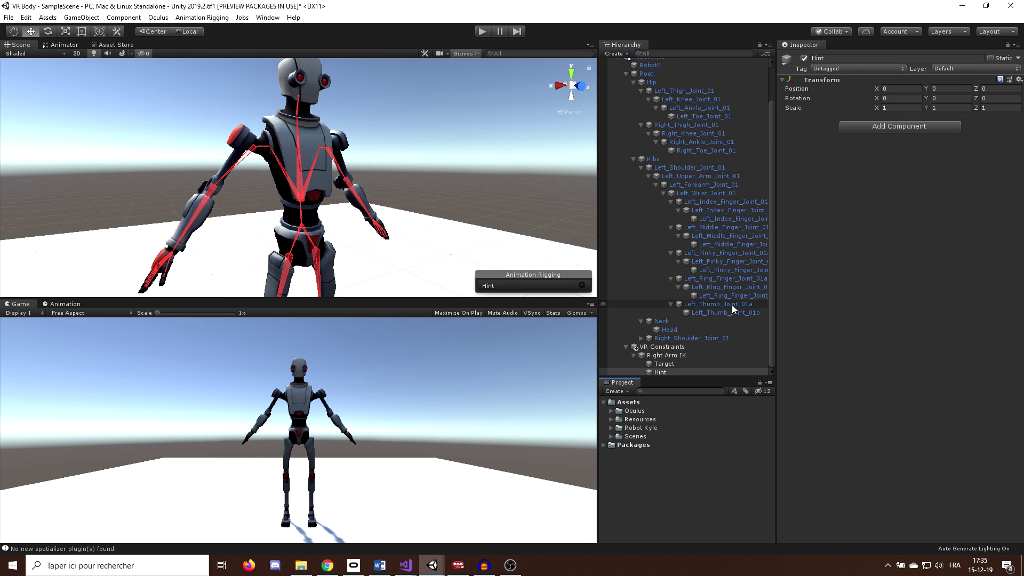
- Assign the Target and Hint child objects as the source objects of Right Arm IK's Two Bone IK Constraint
left_click(661, 346)
left_click(667, 355)
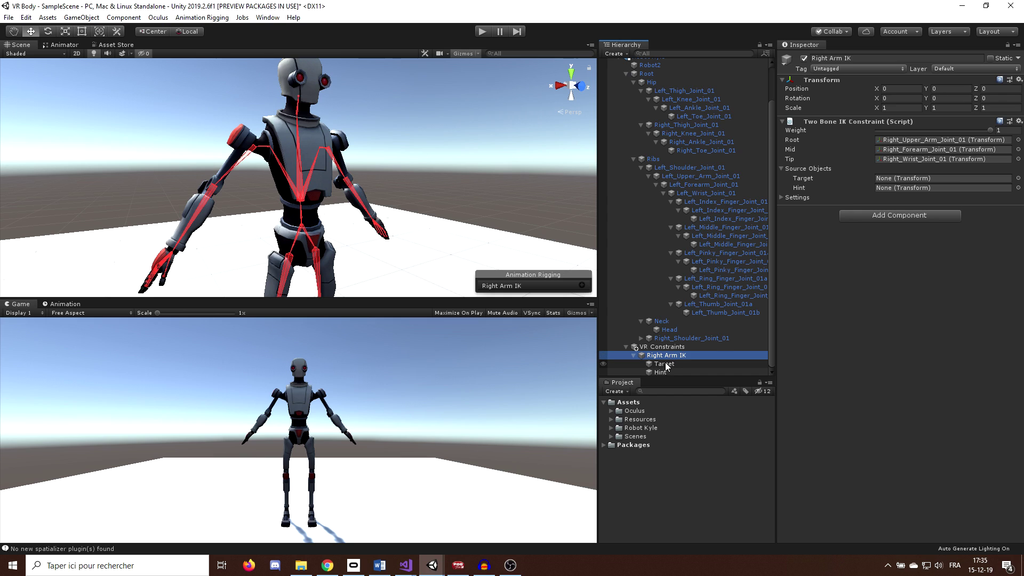
left_click_drag(827, 278, 917, 178)
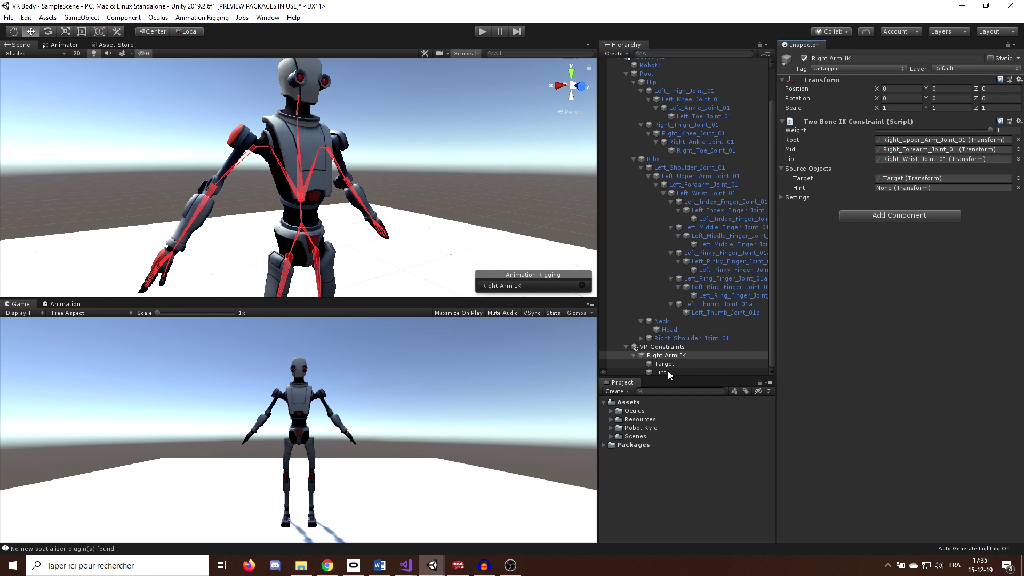
left_click_drag(668, 370, 932, 190)
- Align the transform of Right Arm IK's Target with Right_Wrist_Joint_01 using Animation Rigging's Align Transform
scroll(278, 152, "down", 5)
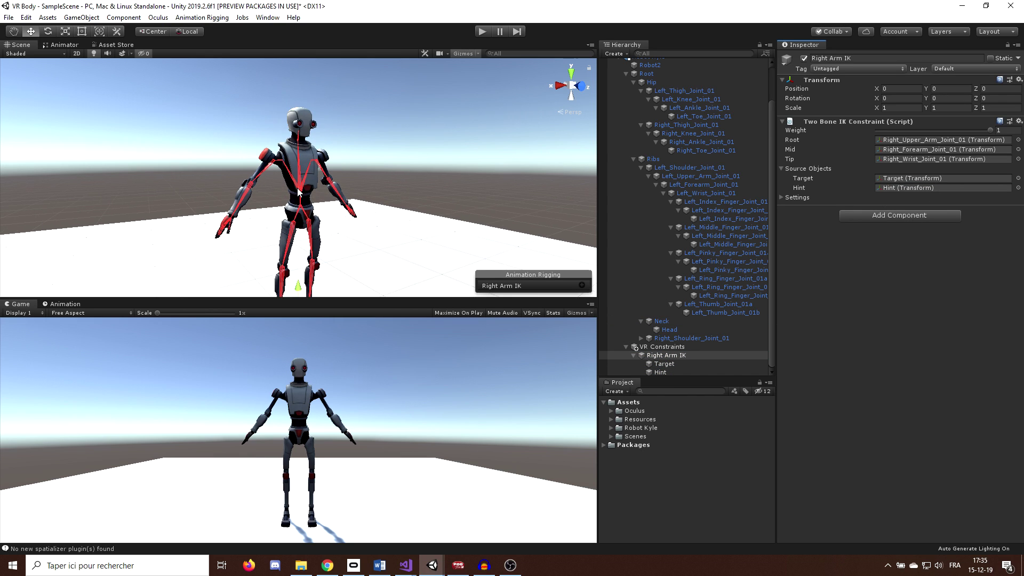
middle_click_drag(322, 214, 335, 164)
scroll(334, 164, "up", 3)
left_click_drag(334, 164, 366, 181, "alt")
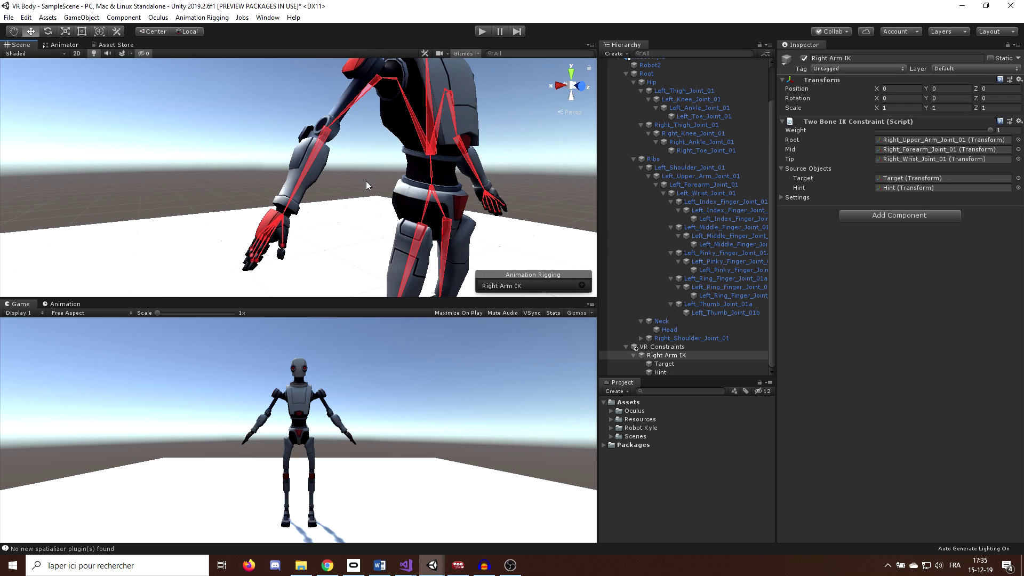
left_click(634, 159)
left_click(662, 224)
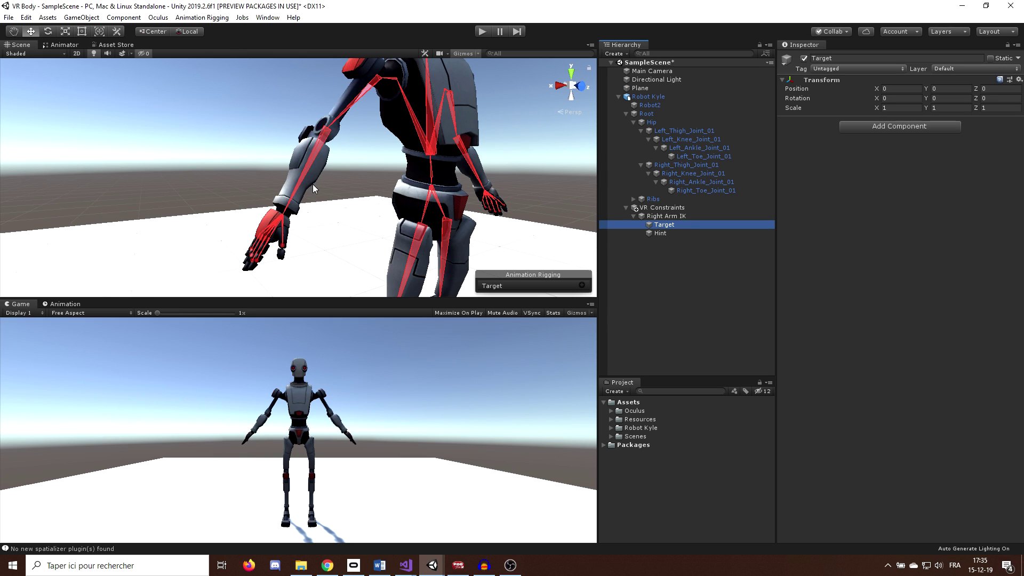
left_click(283, 233, "shift")
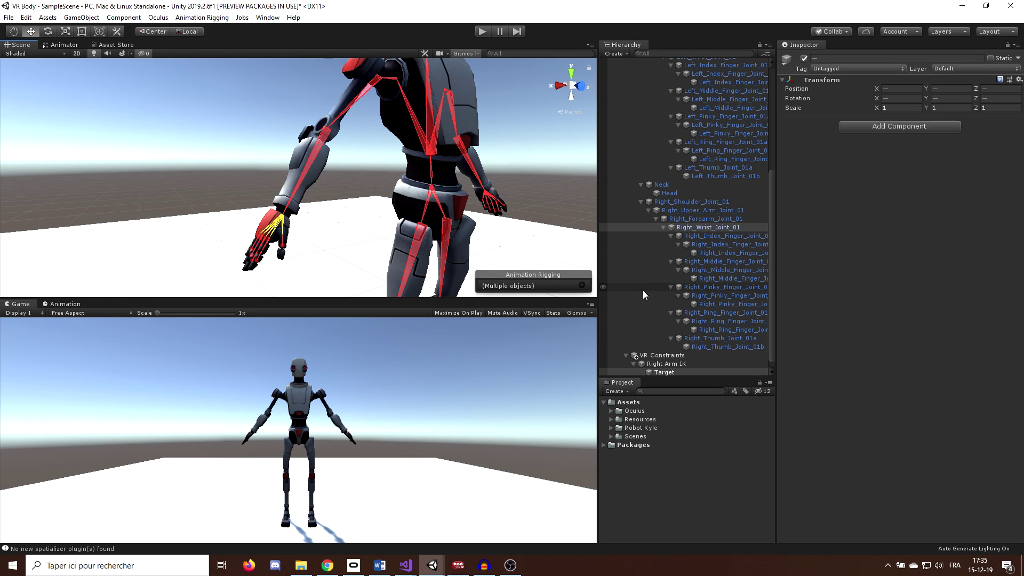
left_click(202, 18)
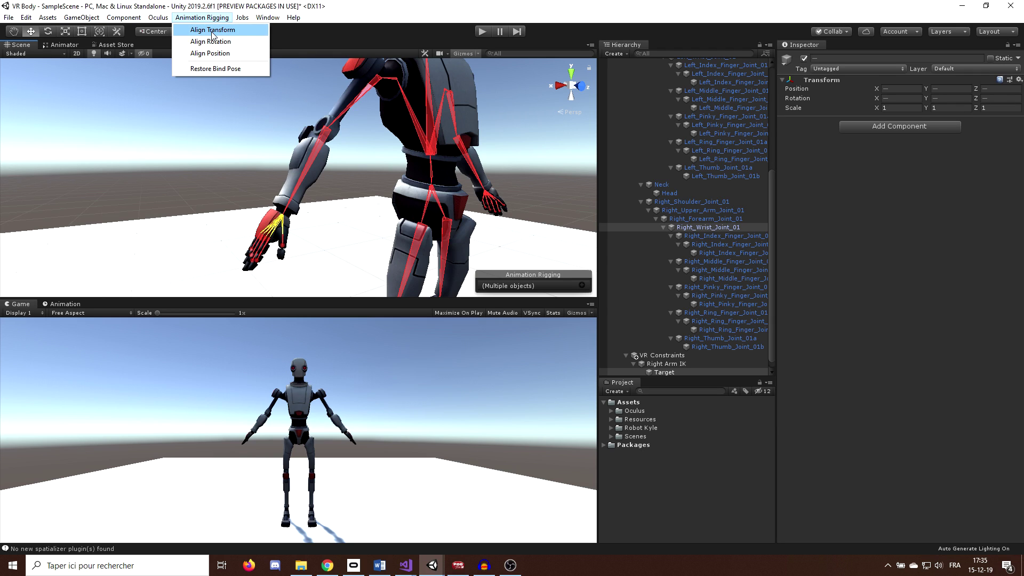
left_click(212, 30)
key("f")
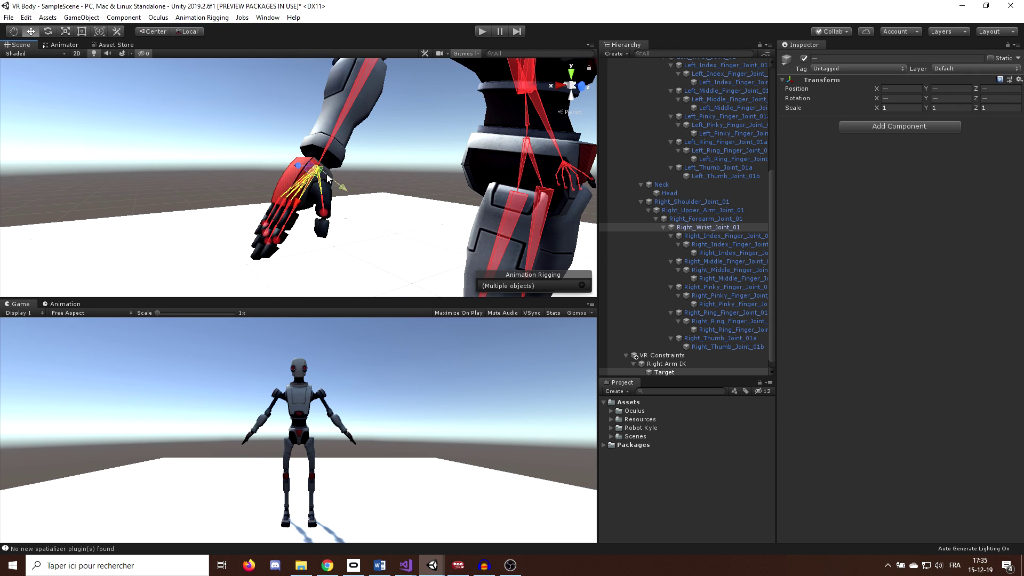
- Align the transform of Right Arm IK's Hint with Right_Forearm_Joint_01 using Align Transform
scroll(731, 303, "down", 1)
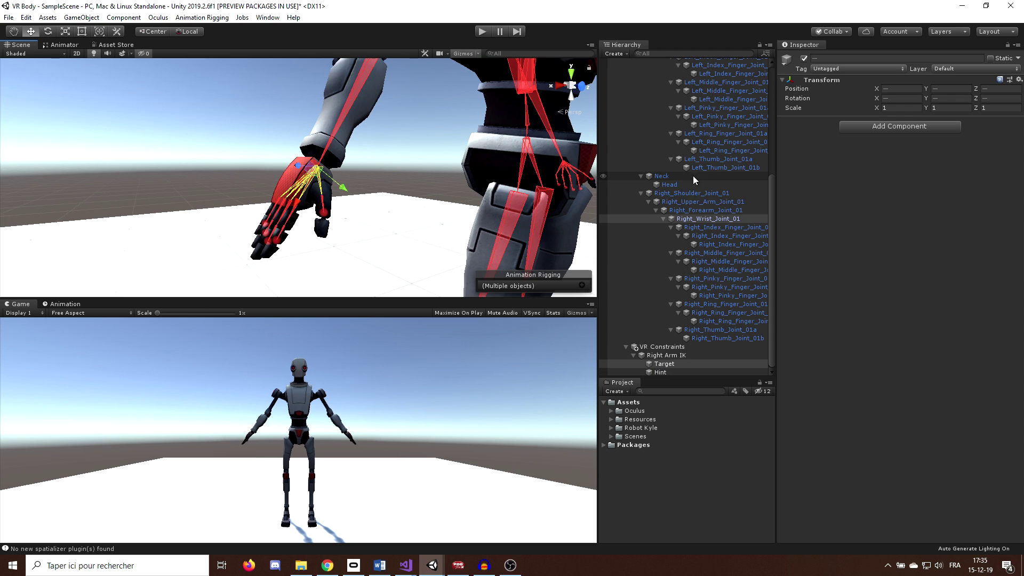
left_click(640, 195)
left_click(641, 193)
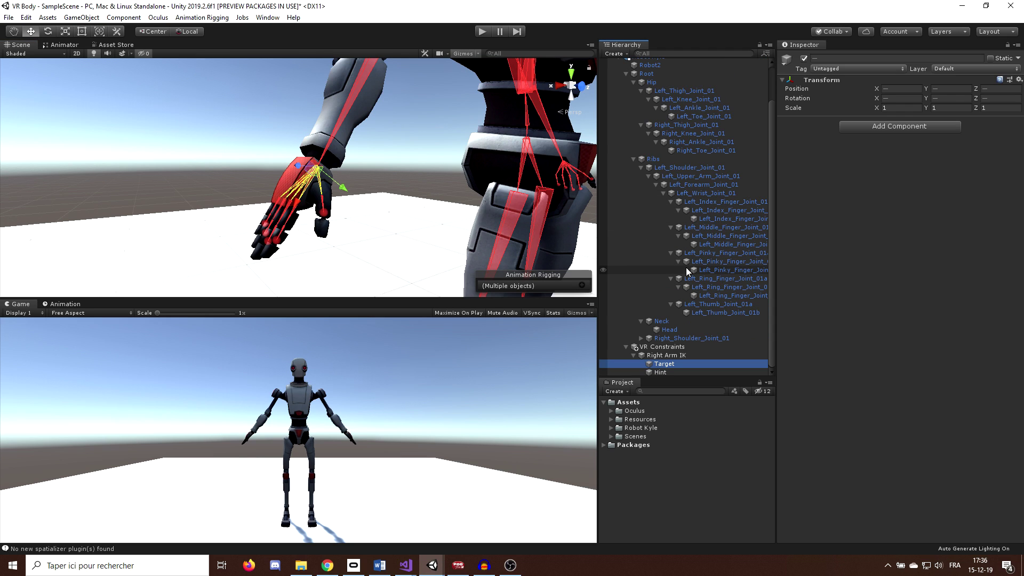
left_click(659, 372)
key("f")
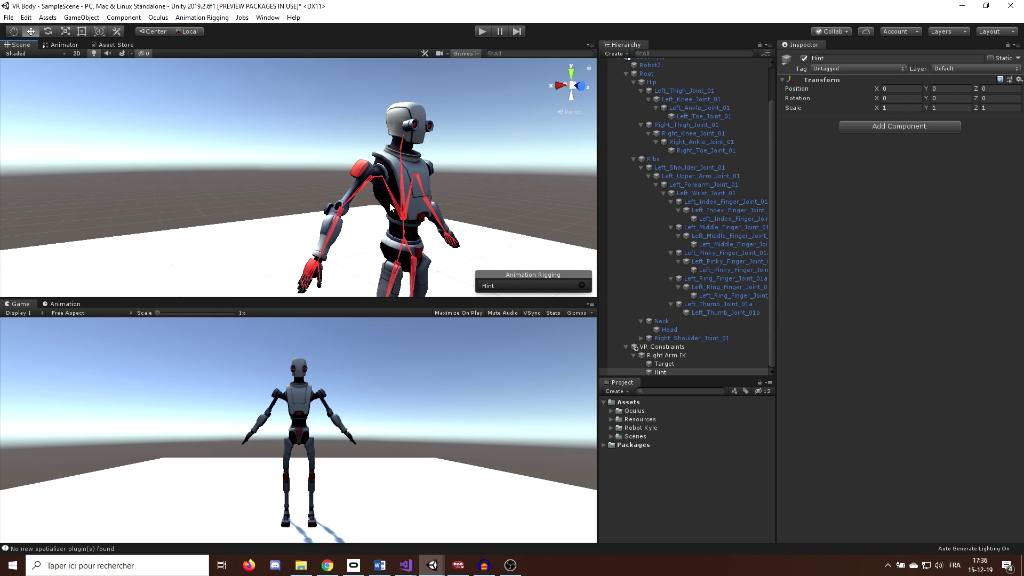
left_click(298, 180, "shift")
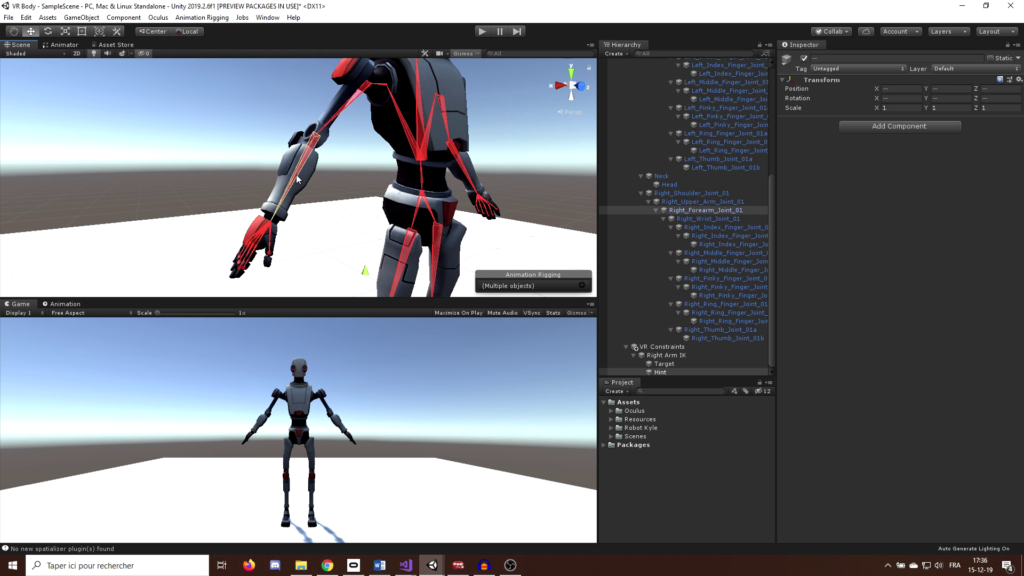
left_click(194, 17)
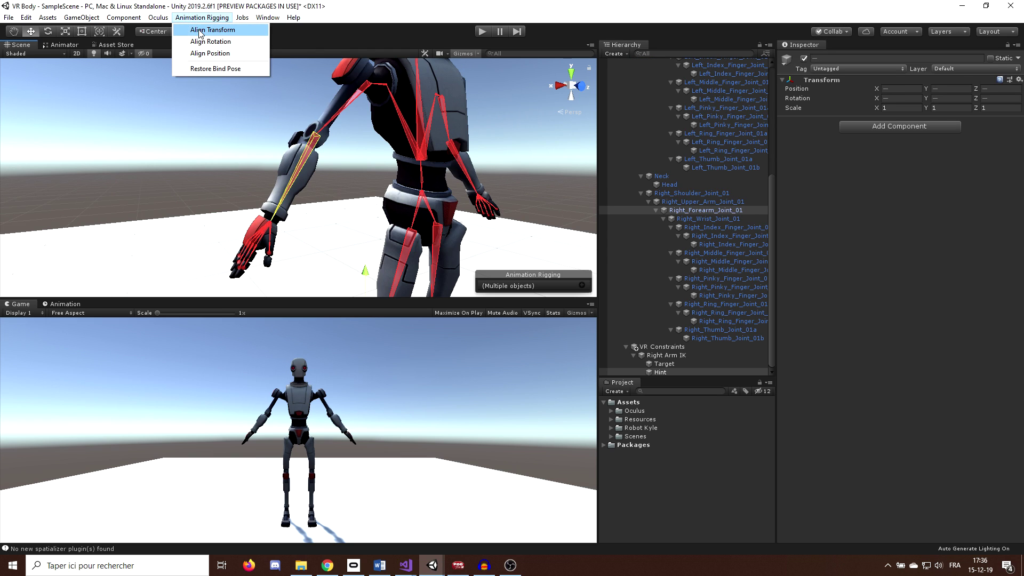
left_click(203, 29)
- Move only the Hint object backwards behind the right elbow, to a Z position of about -0.24
key("f")
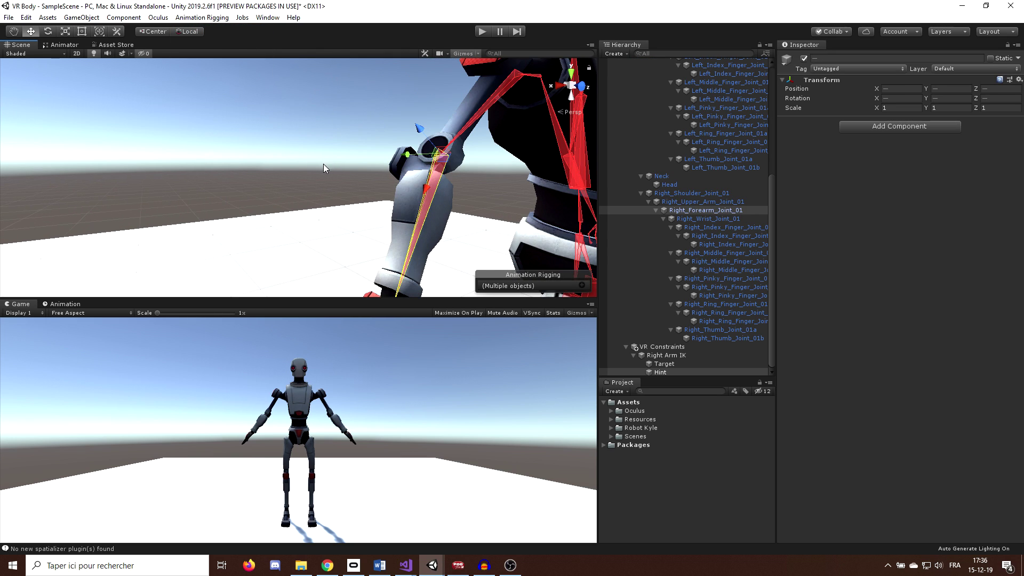
left_click_drag(324, 168, 375, 171, "alt")
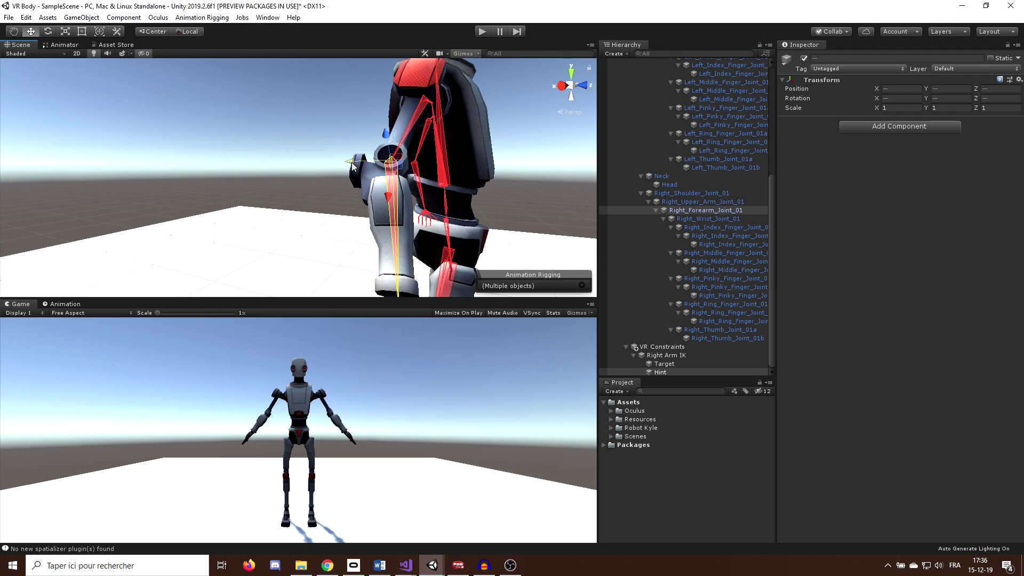
left_click(660, 373)
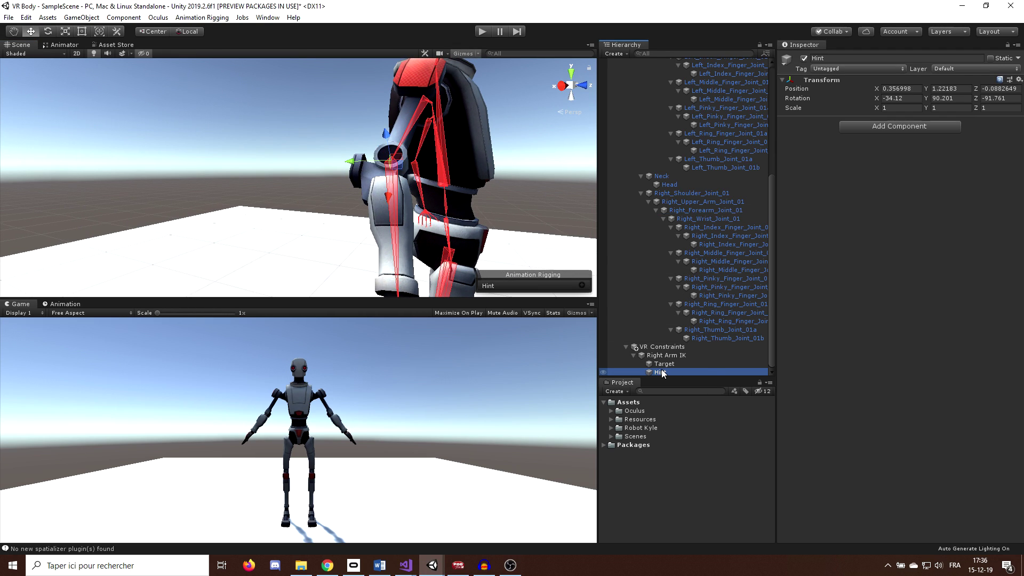
left_click_drag(354, 166, 313, 161)
left_click_drag(366, 204, 447, 143, "alt")
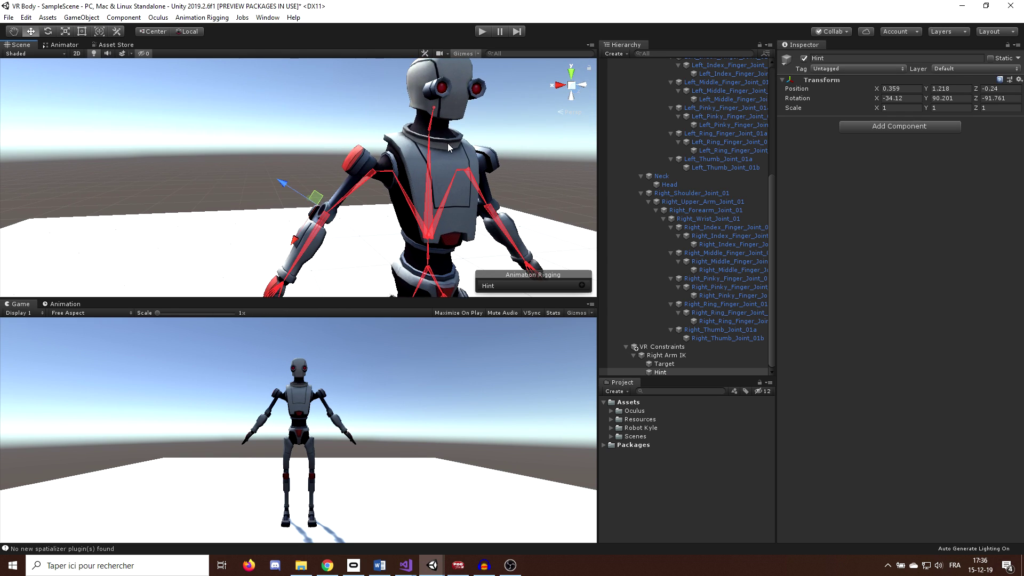
- Enter Play mode and test the right arm IK by raising Target to about Y 1.24 and rotating it
left_click(482, 31)
left_click(664, 363)
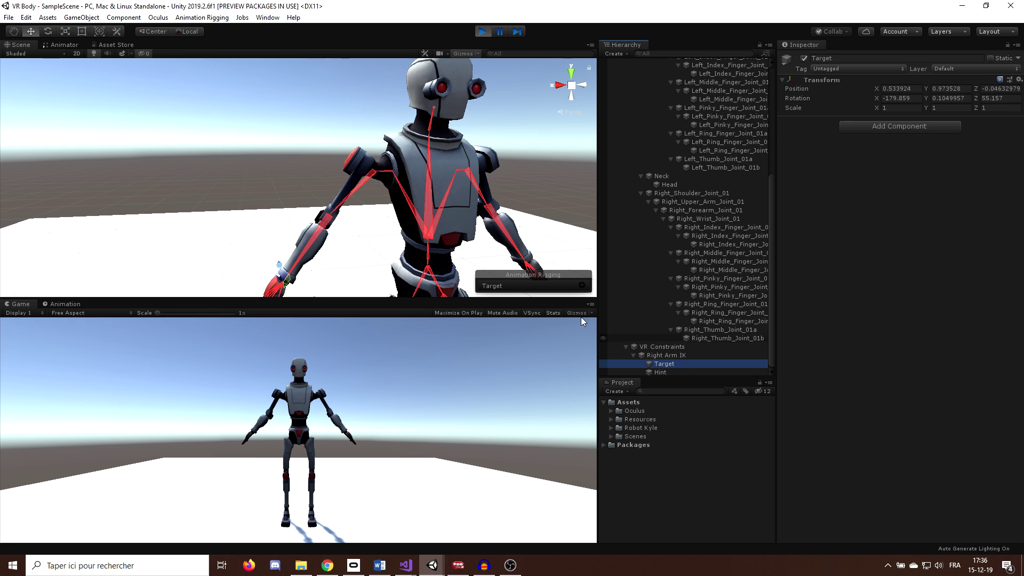
scroll(293, 277, "down", 5)
middle_click_drag(292, 277, 357, 234)
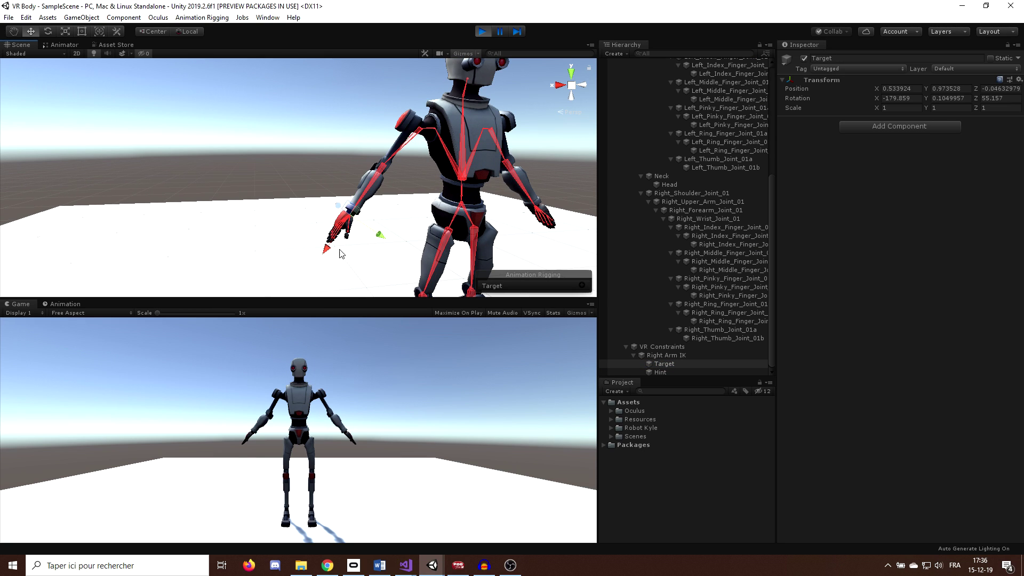
left_click_drag(326, 249, 320, 128)
key("e")
mouse_move(387, 123)
middle_mouse_down()
mouse_move(306, 160)
mouse_move(388, 135)
middle_mouse_up()
scroll(330, 162, "up", 4)
scroll(329, 162, "down", 1)
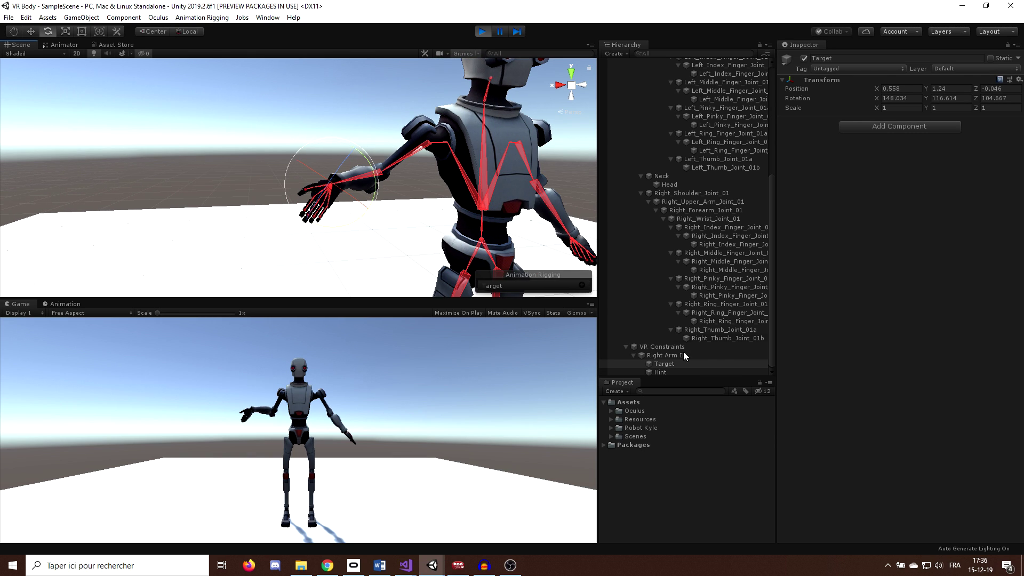
- Move Hint to test how the right elbow follows it, and exit Play mode
left_click(667, 370)
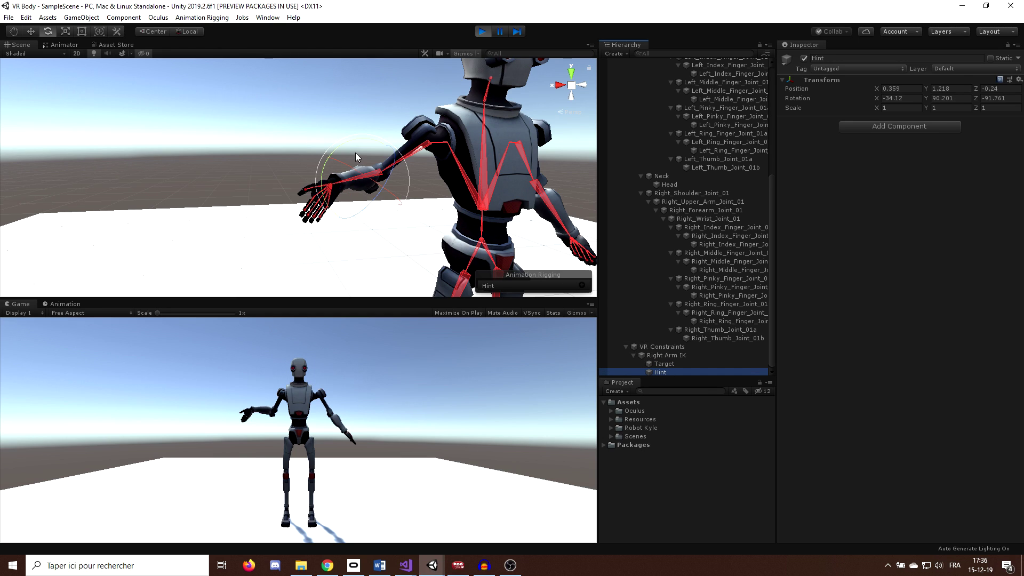
key("w")
left_click_drag(350, 183, 378, 177)
left_click(482, 32)
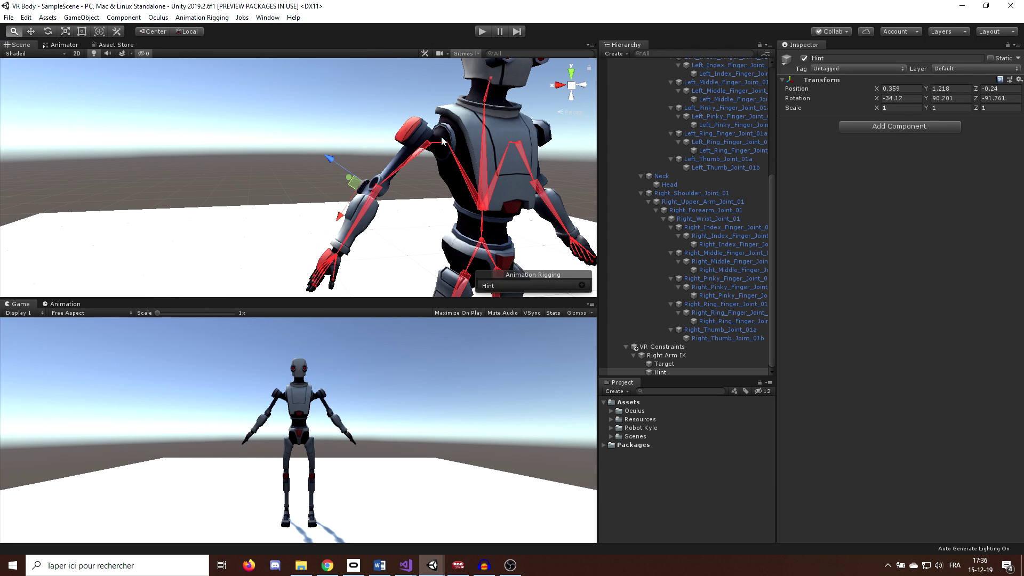
- Duplicate Right Arm IK with its children and rename the copy Left Arm IK
left_click(641, 193)
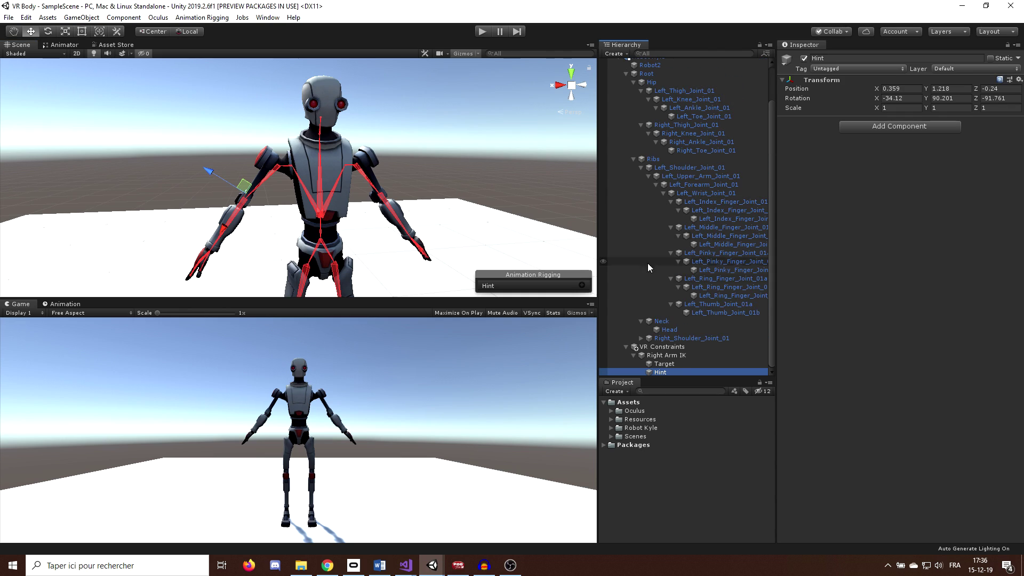
left_click(646, 355)
left_click(634, 354)
key("ctrl+d")
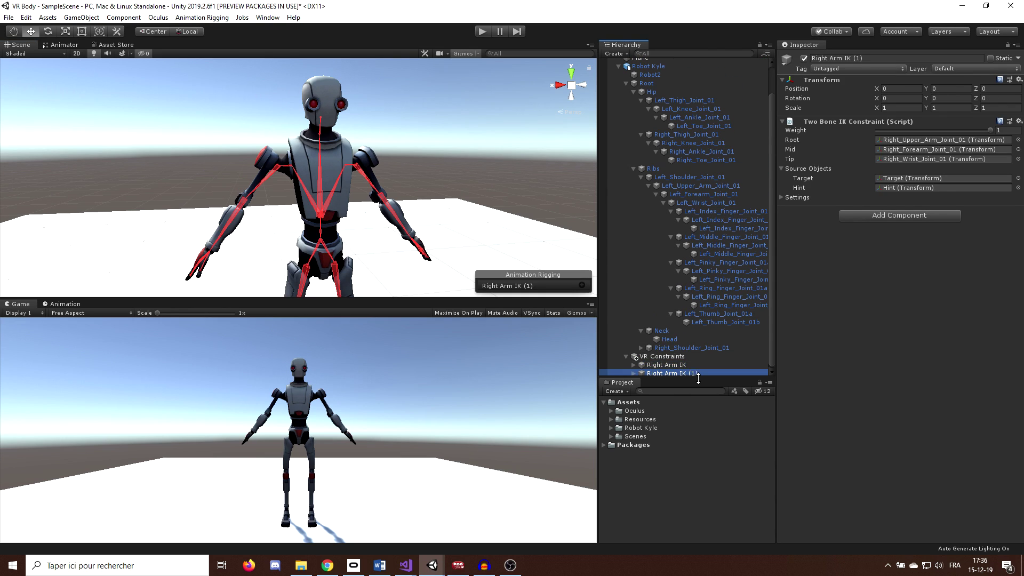
left_click(670, 373)
type("LE")
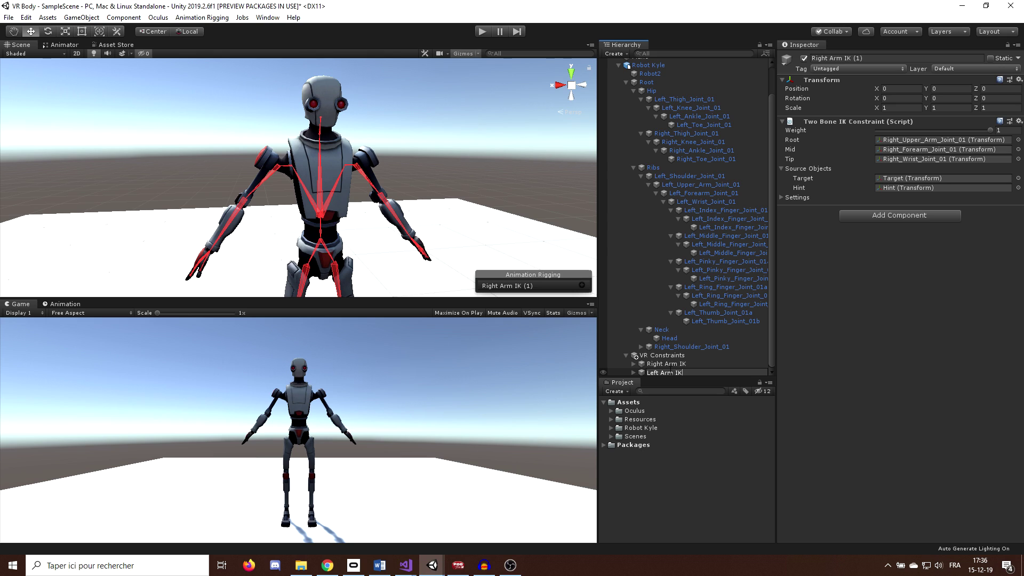
key("Return")
- Assign Left_Upper_Arm_Joint_01, Left_Forearm_Joint_01 and Left_Wrist_Joint_01 as the Root, Mid and Tip of Left Arm IK's Two Bone IK Constraint
left_click(693, 194)
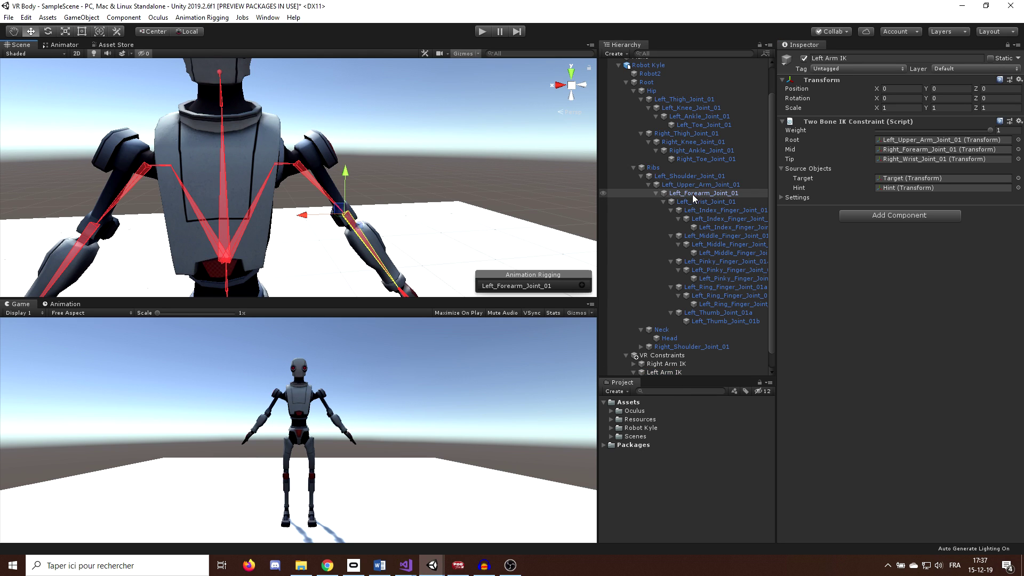
left_click_drag(692, 194, 928, 150)
left_click_drag(699, 202, 908, 160)
- Align the transform of Left Arm IK's Target with Left_Wrist_Joint_01
middle_click_drag(373, 240, 339, 196)
scroll(681, 357, "down", 1)
left_click(680, 364)
scroll(344, 231, "down", 3)
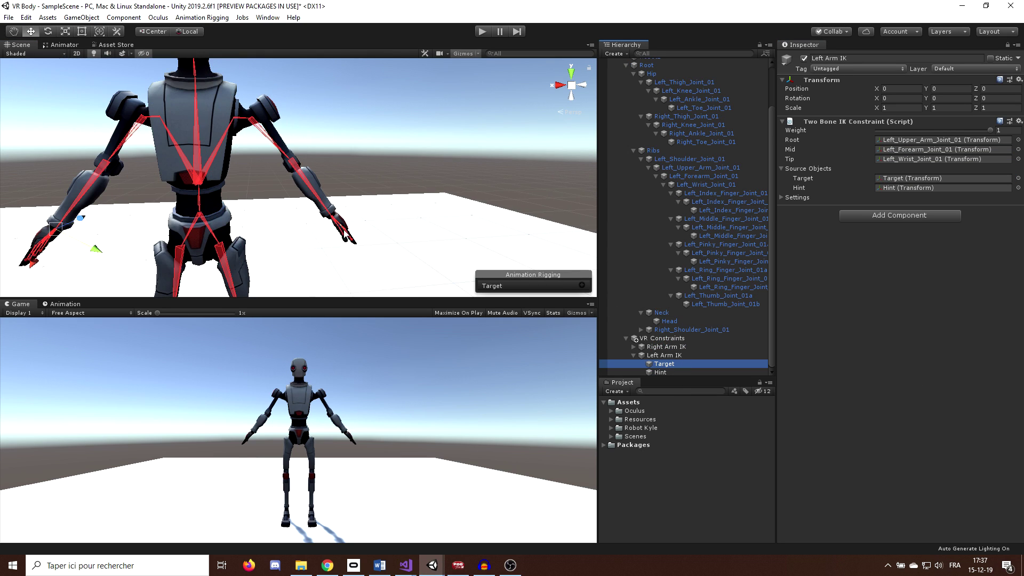
left_click(706, 185, "ctrl")
left_click(201, 17)
left_click(214, 30)
- Align the transform of Left Arm IK's Hint with Left_Forearm_Joint_01
left_click(671, 373)
left_click(704, 176, "ctrl")
left_click(201, 18)
left_click(215, 29)
- Move only Left Arm IK's Hint backwards behind the left elbow
left_click_drag(405, 176, 296, 167, "alt")
left_click(667, 372)
scroll(320, 176, "up", 2)
left_click_drag(343, 203, 464, 187, "alt")
scroll(464, 187, "down", 3)
left_click(633, 355)
- Enter Play mode and move the right and left arm Target objects together to test both arm constraints
left_click(482, 31)
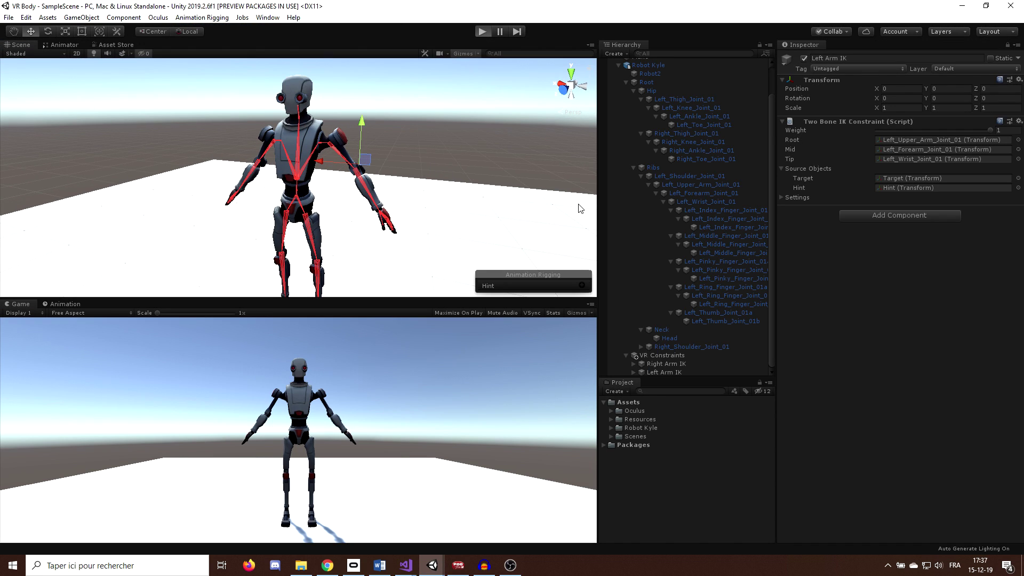
left_click(632, 364)
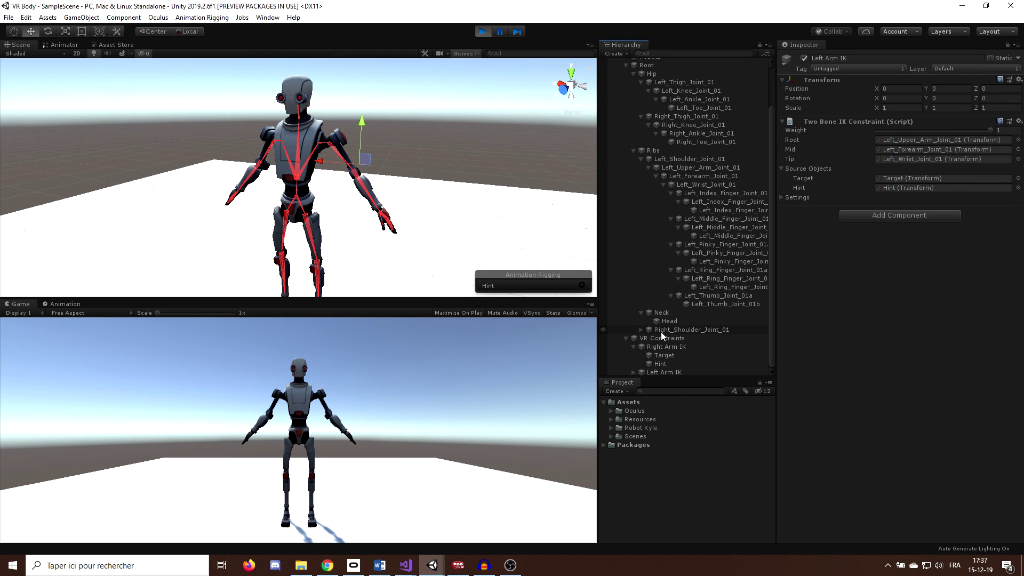
left_click(633, 373)
left_click(665, 338)
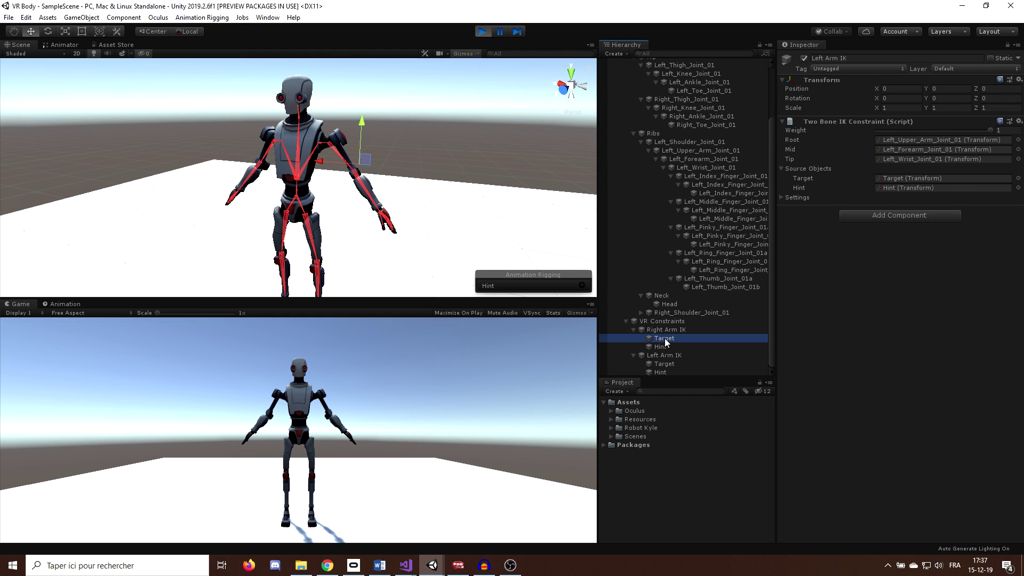
left_click(669, 364, "ctrl")
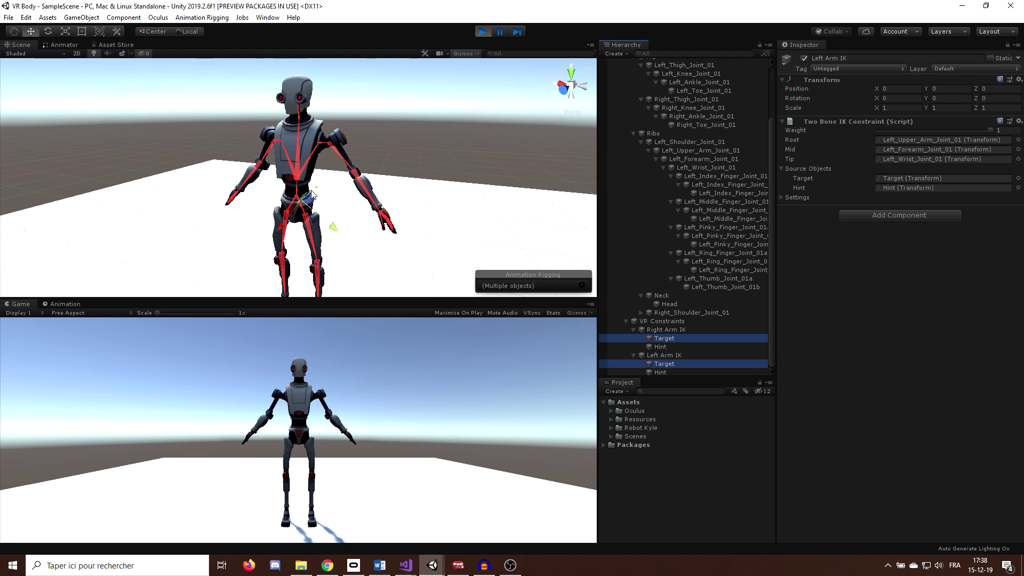
left_click_drag(336, 233, 311, 208)
left_click_drag(294, 174, 370, 151)
scroll(288, 176, "up", 5)
scroll(370, 151, "down", 5)
- Raise Right Arm IK's Target beside the robot's head and rotate it to test the right arm
left_click(662, 340)
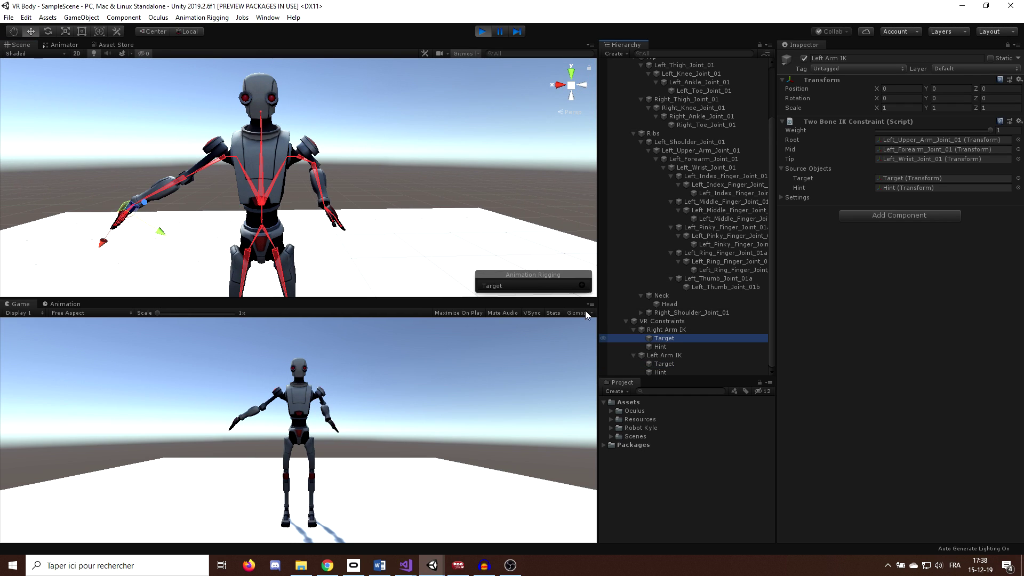
left_click_drag(113, 235, 177, 170)
key("e")
left_click_drag(168, 111, 179, 99)
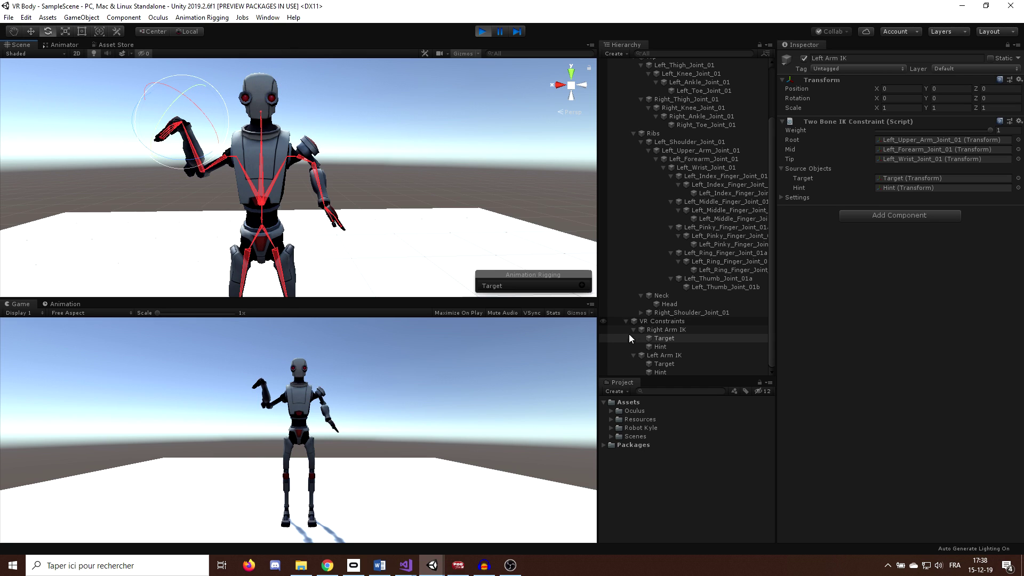
- Raise and rotate Left Arm IK's Target to test the left arm, and exit Play mode
left_click(662, 365)
key("w")
left_click_drag(348, 192, 359, 165)
key("e")
key("w")
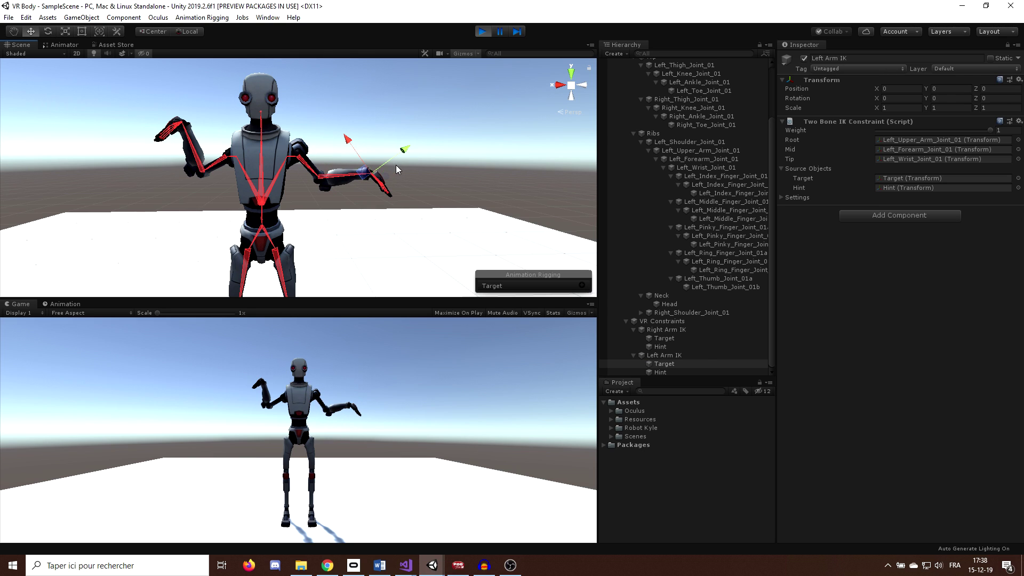
key("e")
left_click_drag(396, 165, 252, 134)
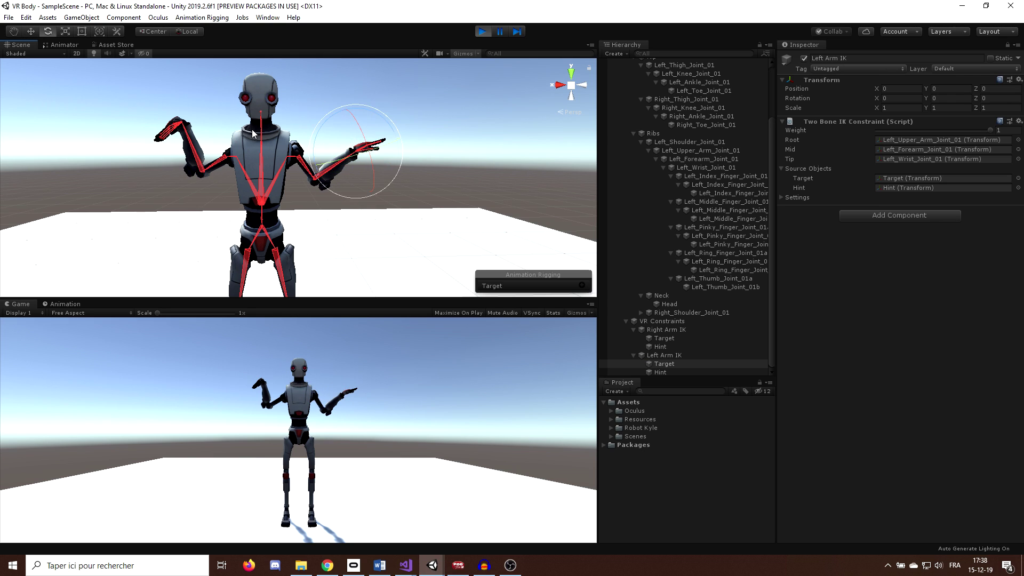
left_click(480, 35)
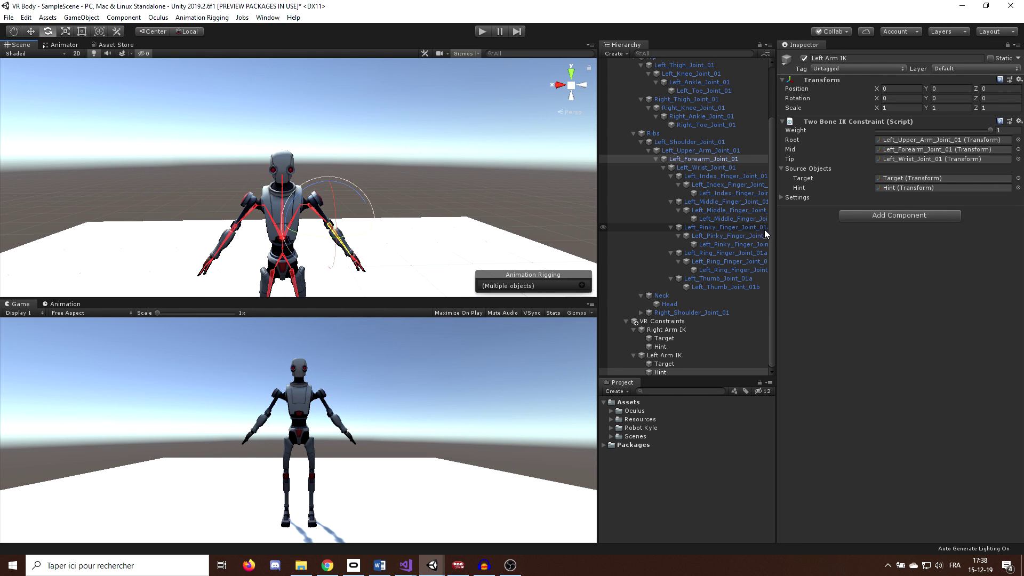
- Unlock the Inspector on the Hip object and set its scale to 0 to hide the robot's legs
scroll(763, 230, "up", 3)
left_click(659, 123)
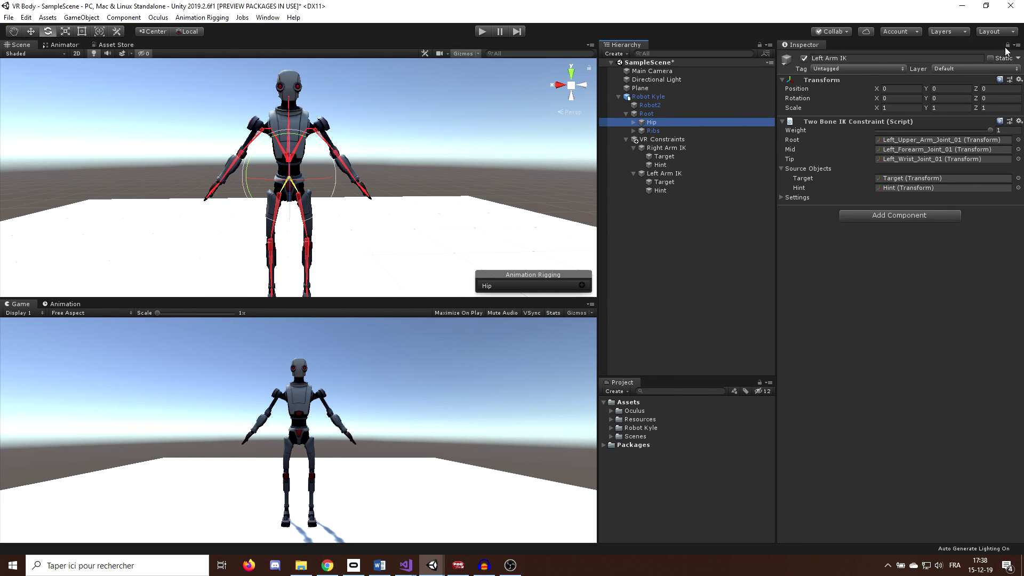
left_click(1007, 45)
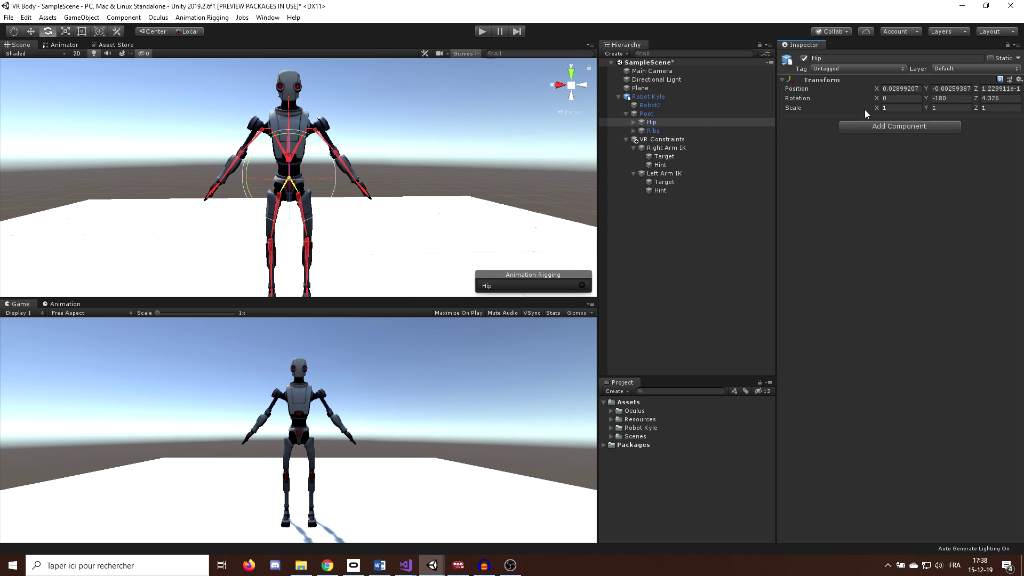
type("0")
key("Tab")
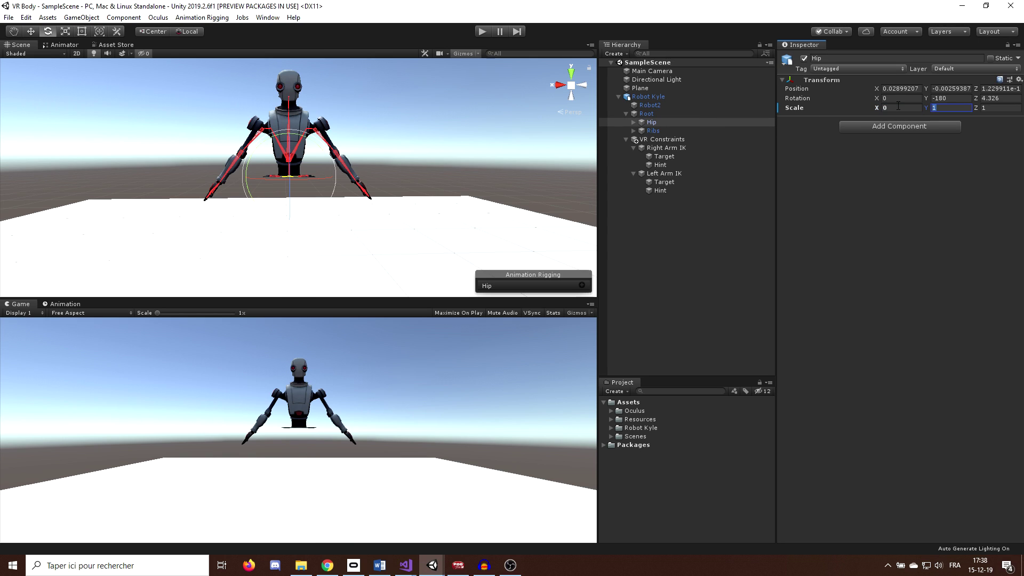
left_click(684, 258)
scroll(398, 137, "up", 4)
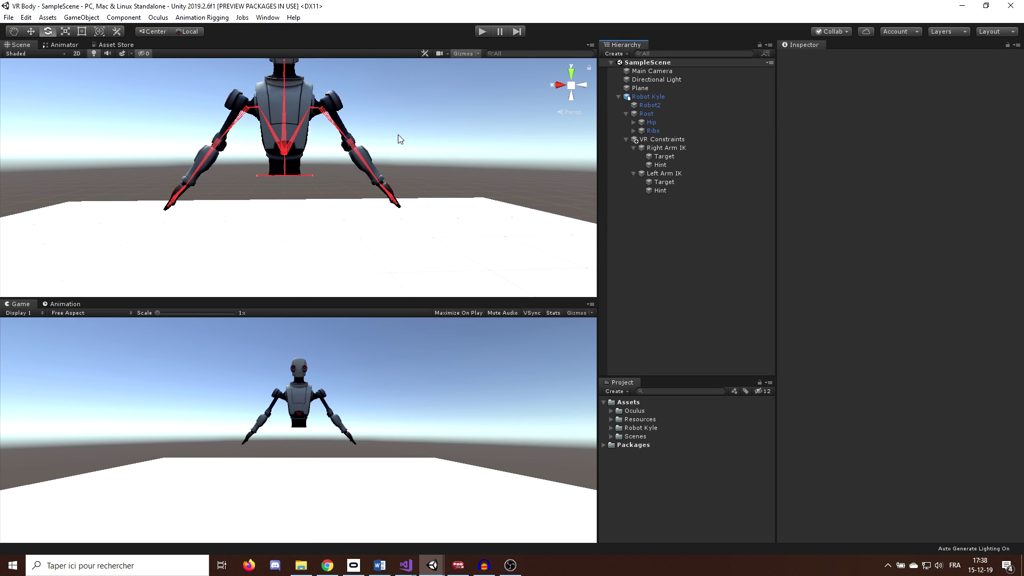
middle_click_drag(399, 139, 410, 184)
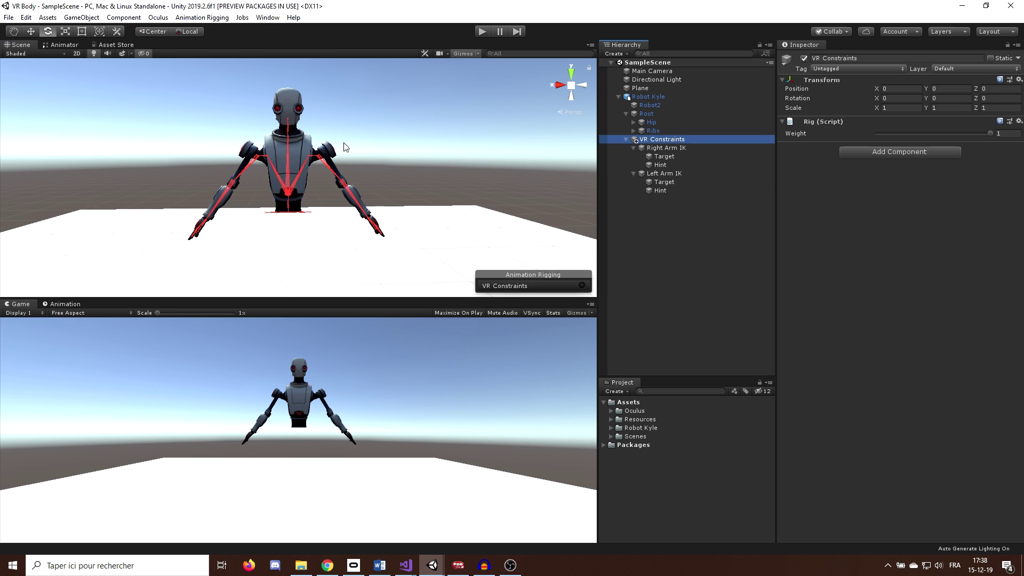
right_click_drag(382, 143, 375, 135)
scroll(375, 135, "up", 4)
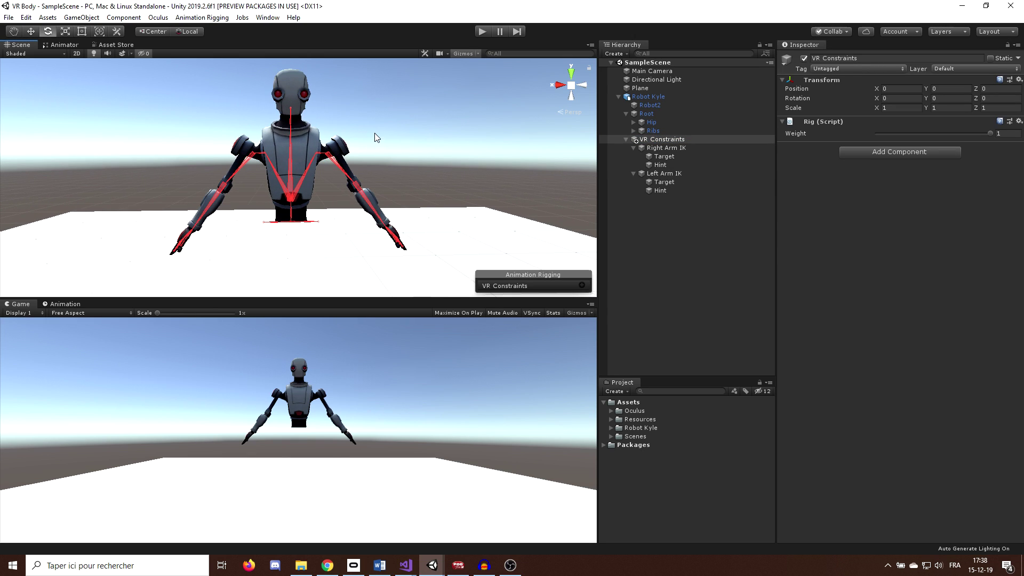
- Create an empty child object under VR Constraints and name it Head Constraint
left_click(634, 148)
left_click(633, 156)
right_click(655, 139)
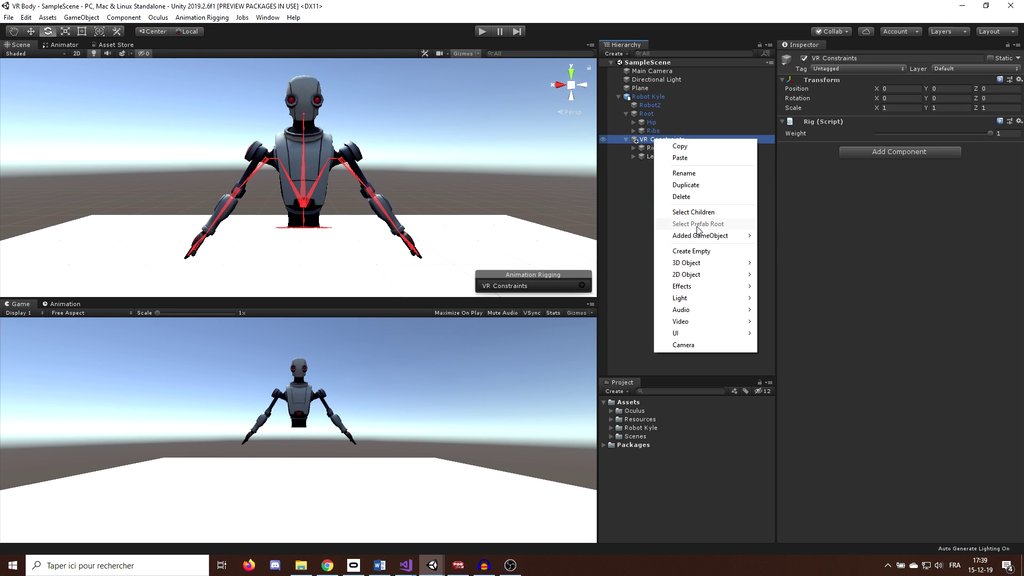
left_click(701, 251)
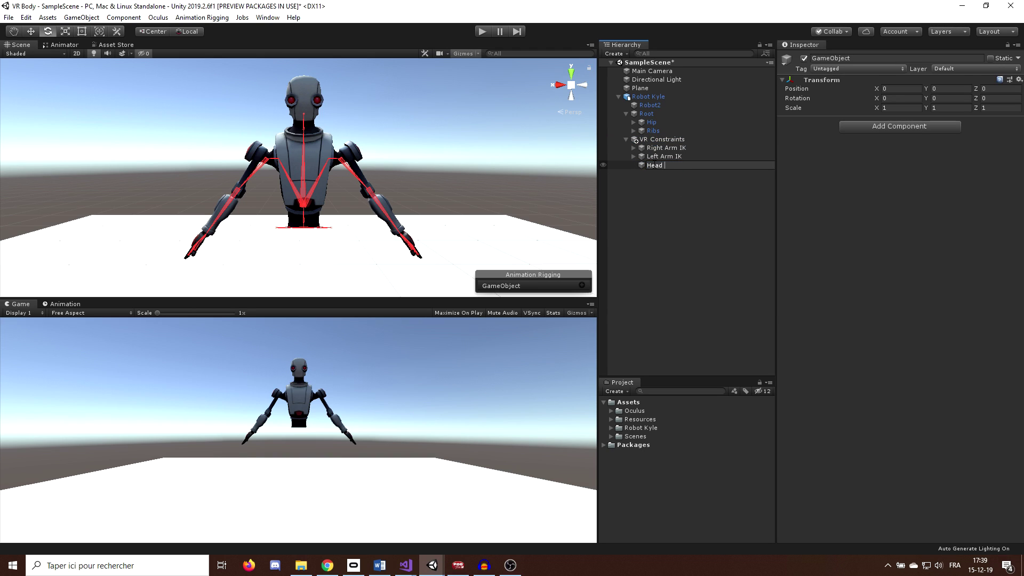
type("Head Constraint")
key("Return")
- Add a Multi-Parent Constraint component to Head Constraint and expand its Source Objects
left_click(877, 126)
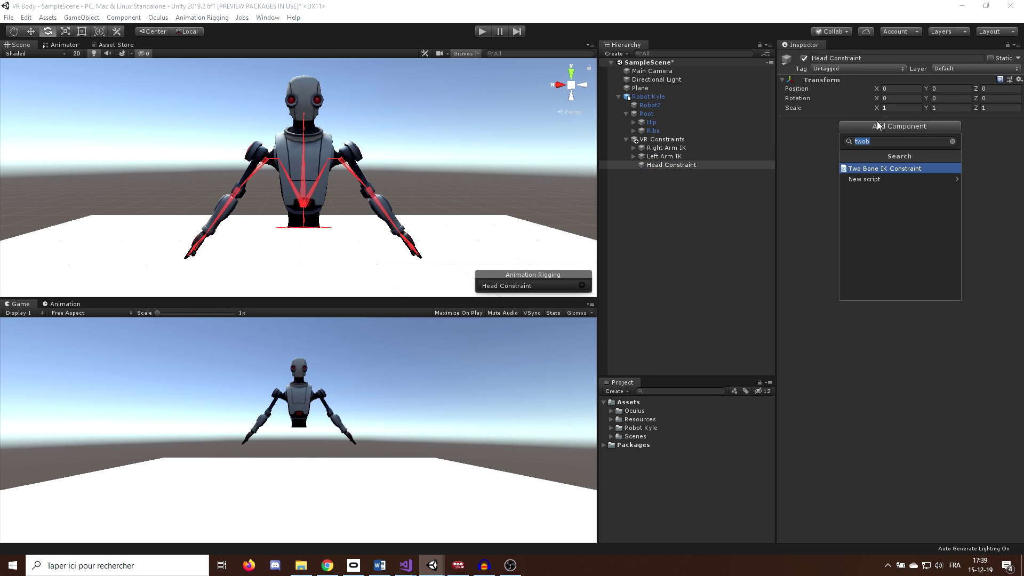
type("mult")
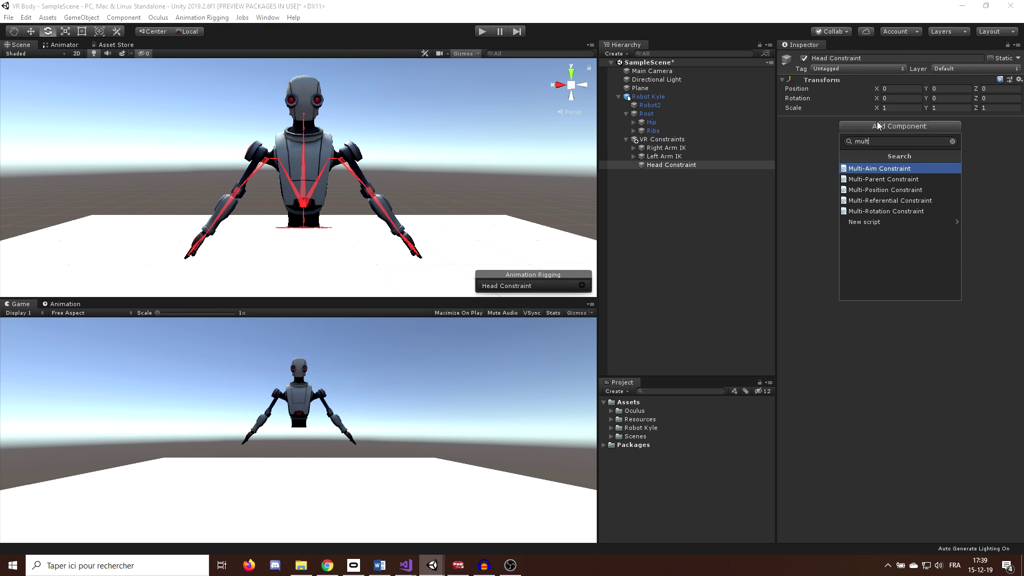
key("Down")
key("Return")
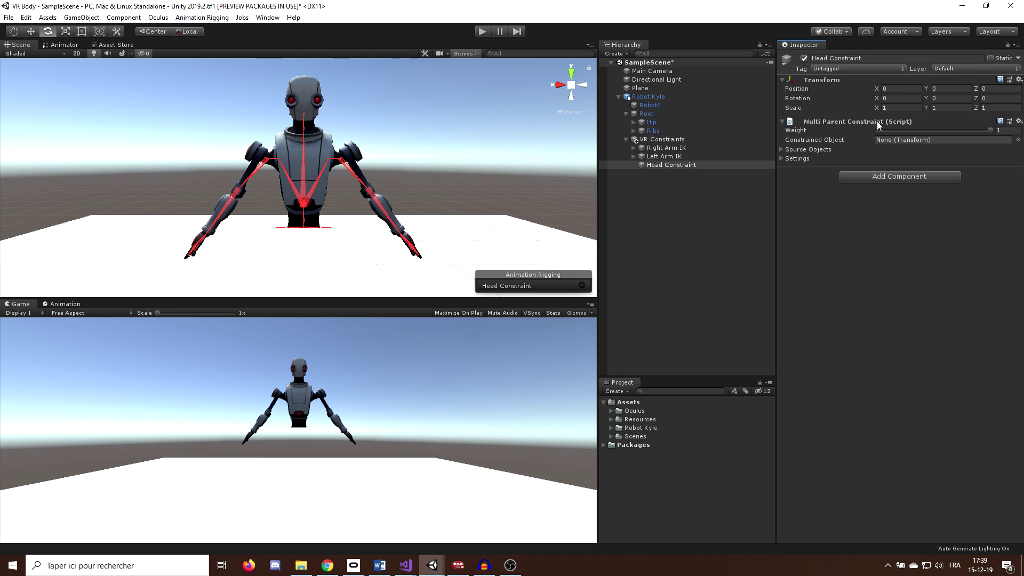
left_click(780, 150)
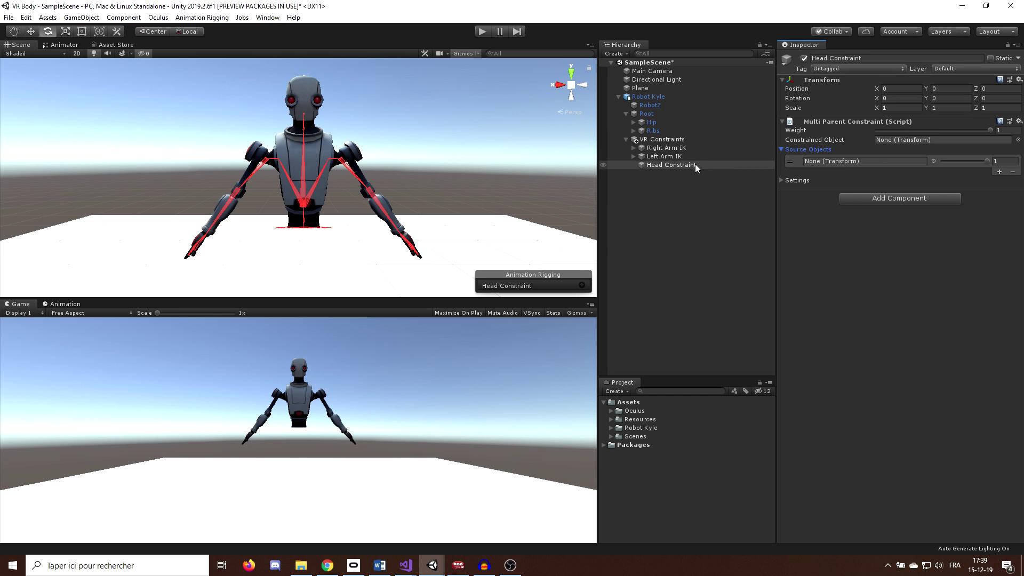
- Set the robot's Head as the Constrained Object and Head Constraint itself as the source object of the Multi-Parent Constraint
scroll(411, 82, "up", 2)
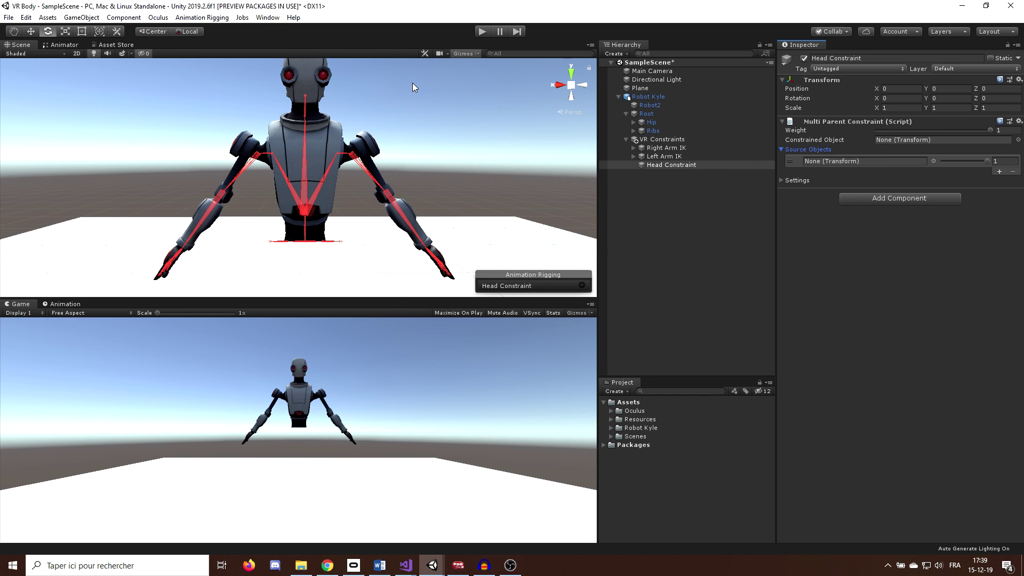
scroll(411, 82, "up", 2)
middle_click_drag(418, 84, 424, 169)
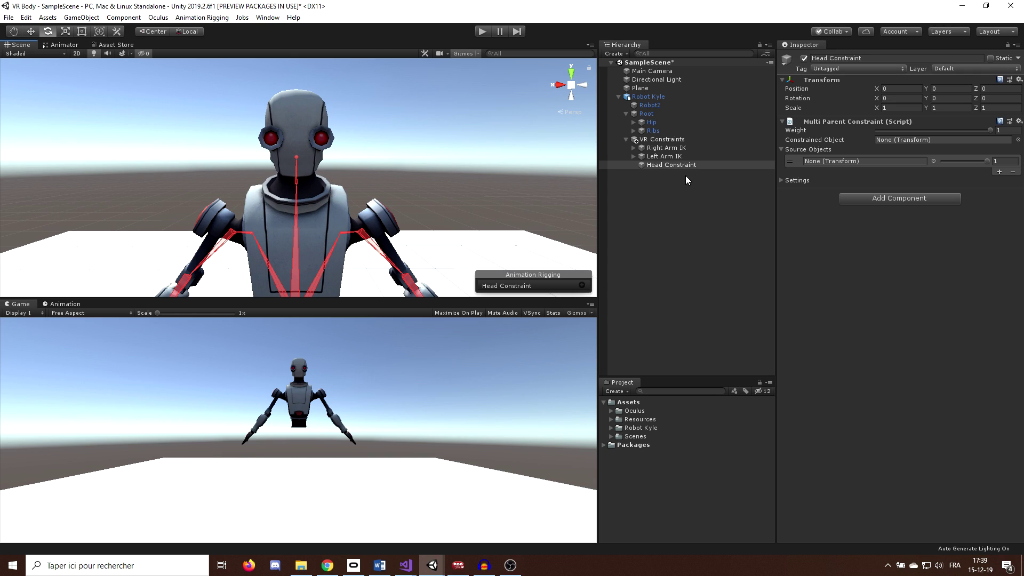
left_click(297, 180)
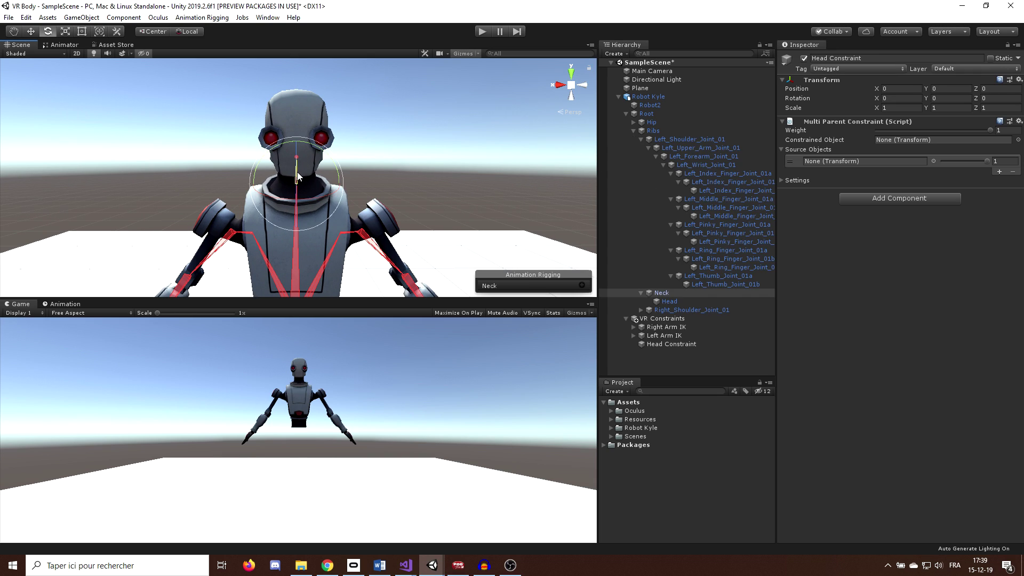
left_click(670, 344)
left_click_drag(672, 300, 904, 142)
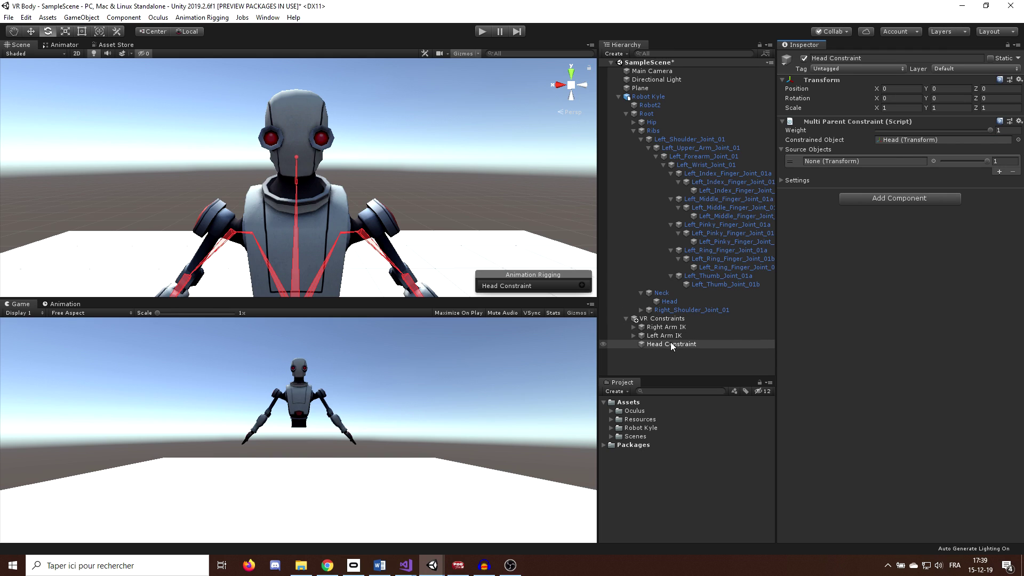
left_click_drag(670, 342, 859, 160)
- Align the transform of Head Constraint with the robot's Neck bone
scroll(458, 245, "down", 2)
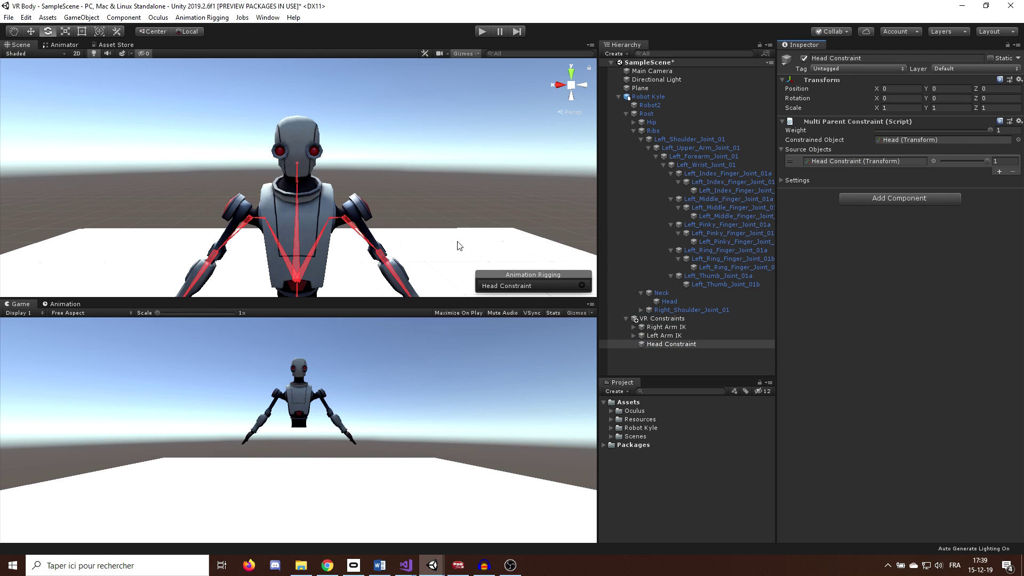
left_click(652, 345)
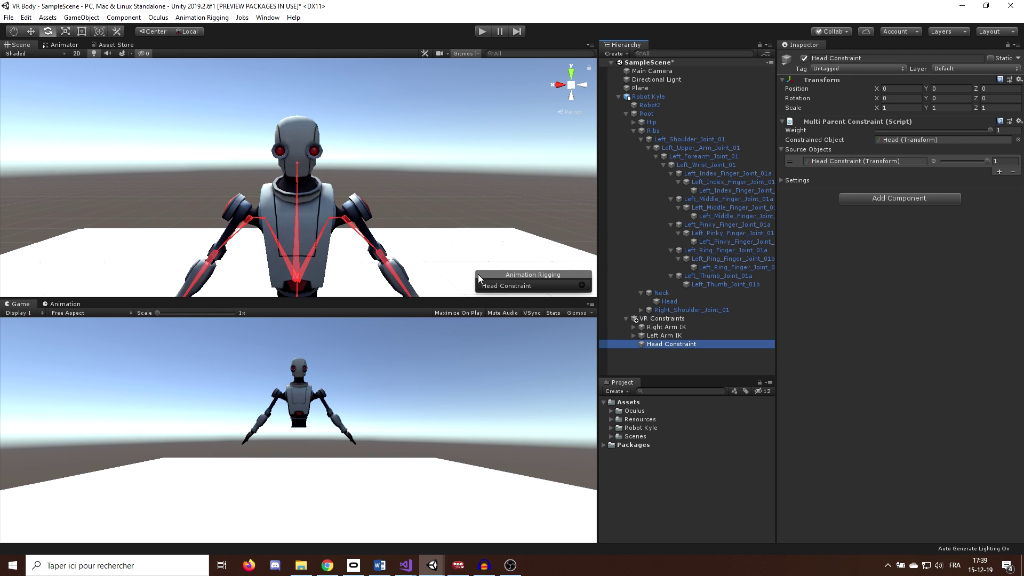
left_click(297, 180, "shift")
left_click(202, 17)
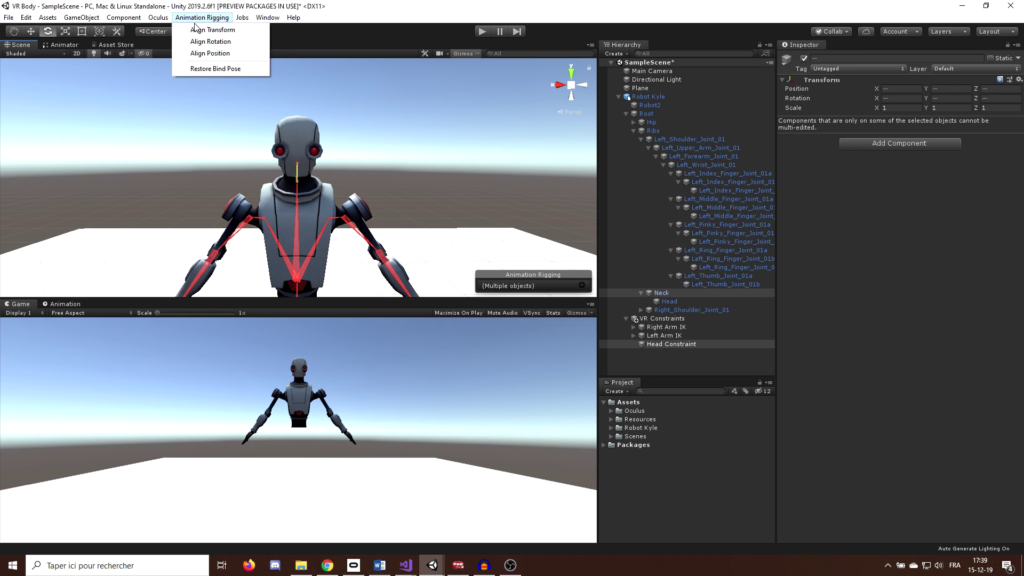
left_click(197, 31)
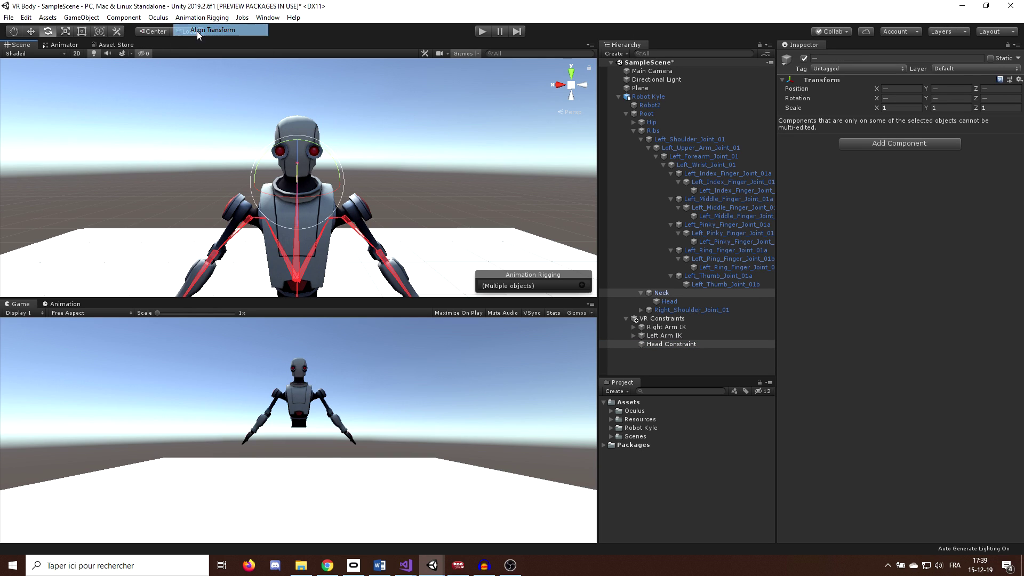
- Enter Play mode and rotate Head Constraint to test how the head tilts
left_click(481, 32)
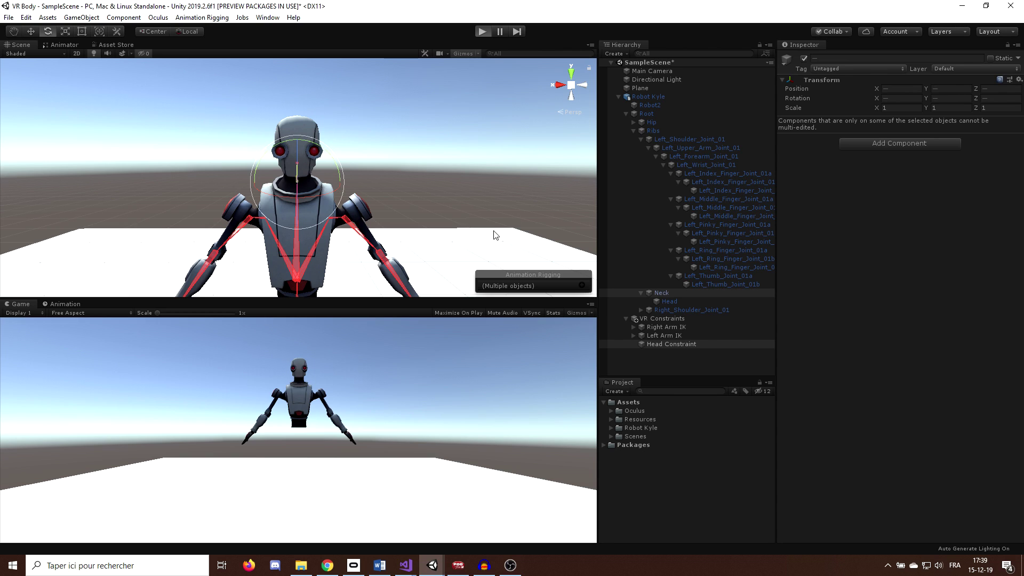
mouse_move(315, 201)
left_mouse_down()
mouse_move(280, 200)
mouse_move(315, 197)
mouse_move(302, 149)
mouse_move(309, 192)
left_mouse_up()
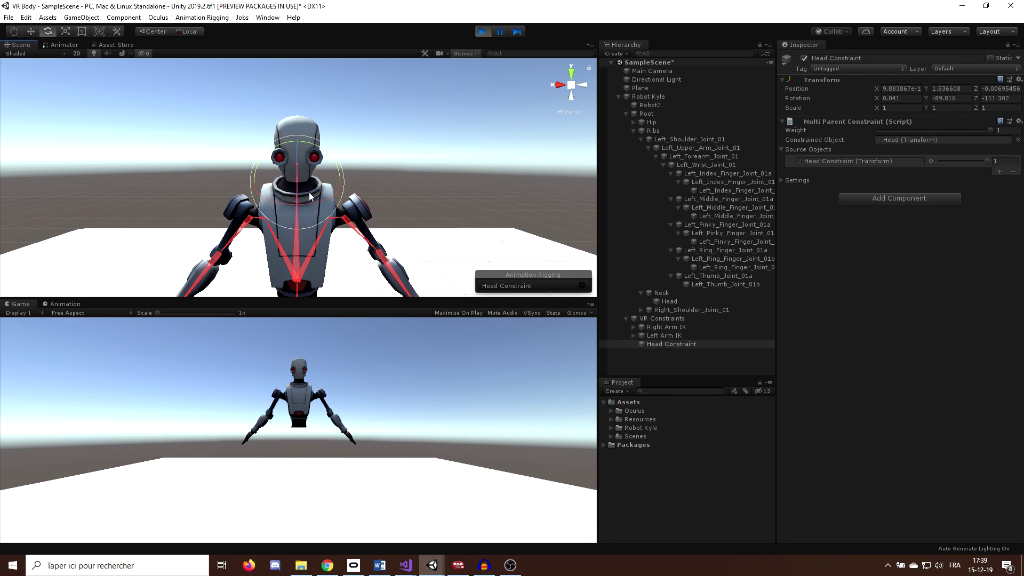
scroll(309, 192, "up", 3)
- Raise Right Arm IK's Target to about Y 1.44 to test the right arm alongside the head
left_click(633, 327)
left_click(662, 336)
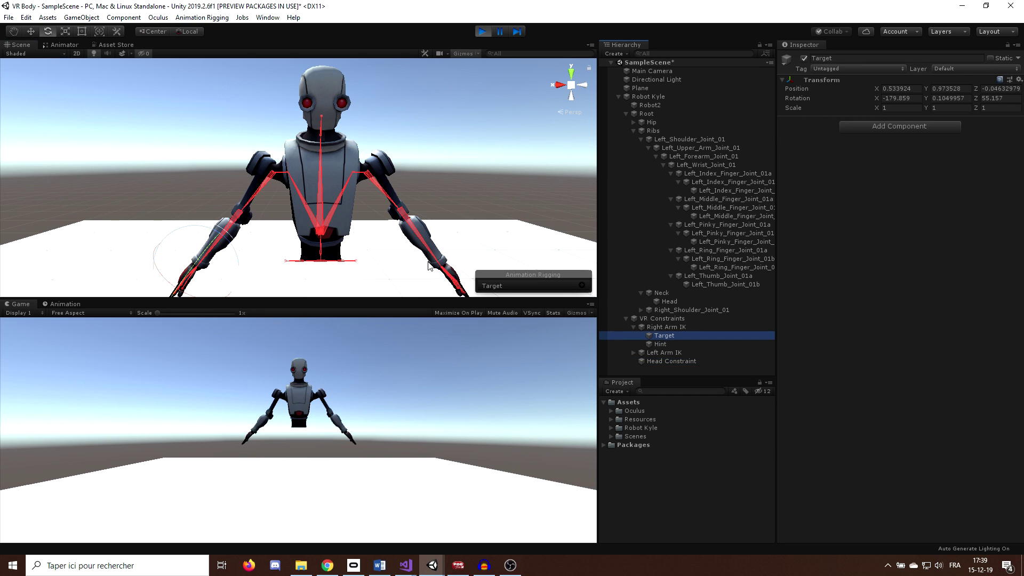
key("w")
left_click_drag(226, 293, 198, 214)
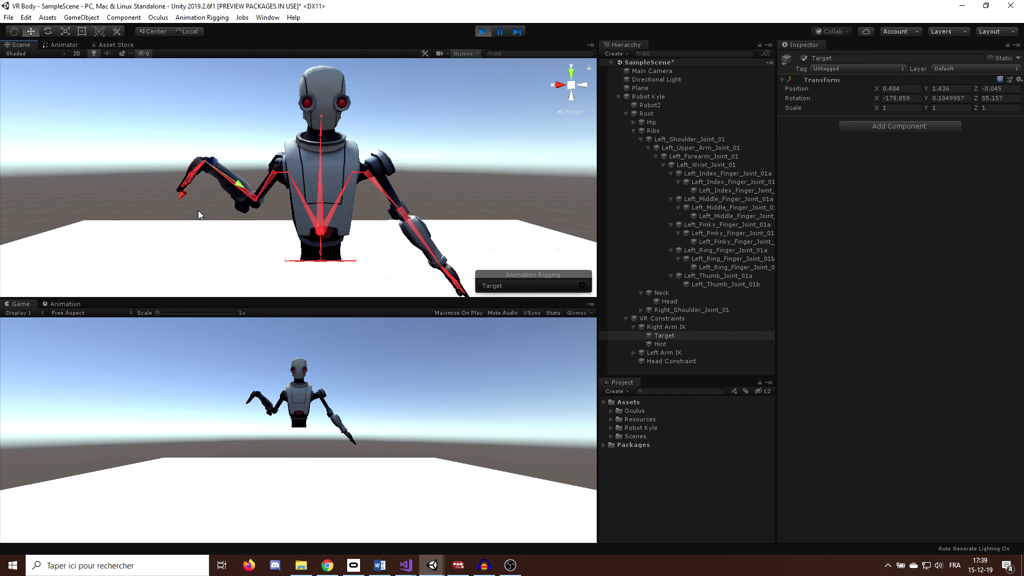
- Rotate Head Constraint to test how the head turns, and exit Play mode
left_click(664, 361)
key("e")
left_click_drag(334, 148, 356, 182)
key("w")
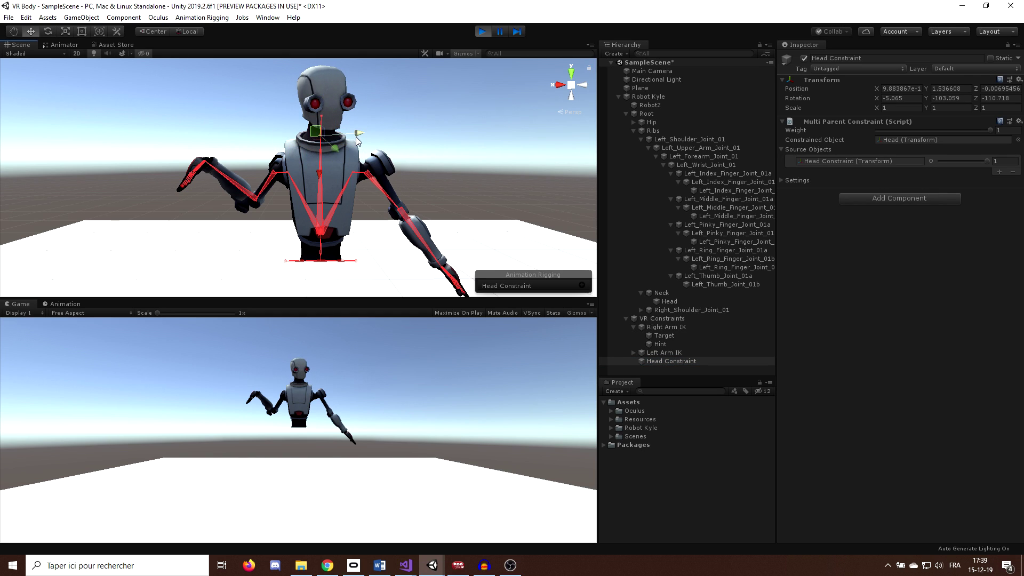
left_click(490, 33)
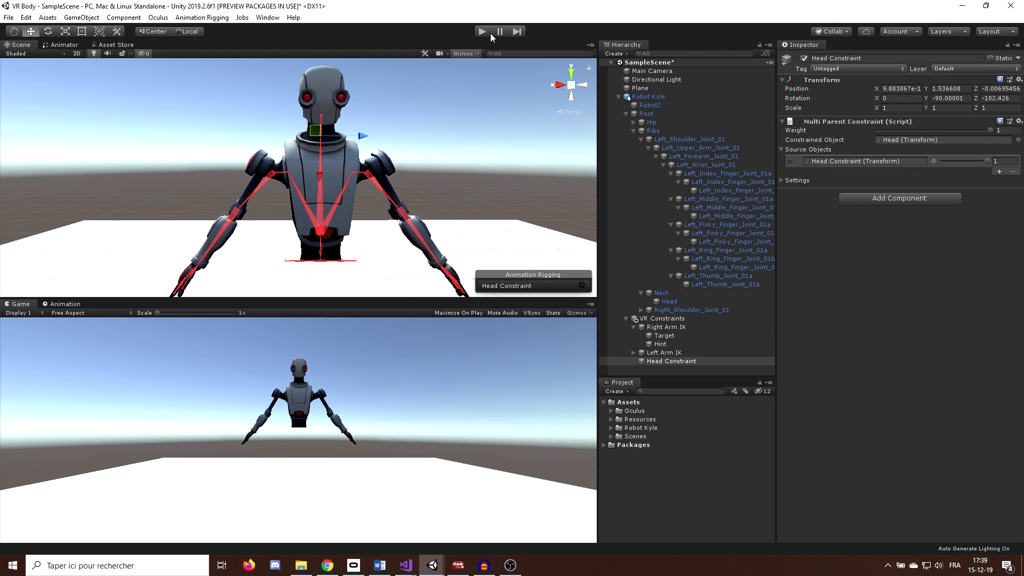
- Create a new script named VRRig as a component on Robot Kyle
left_click(627, 114)
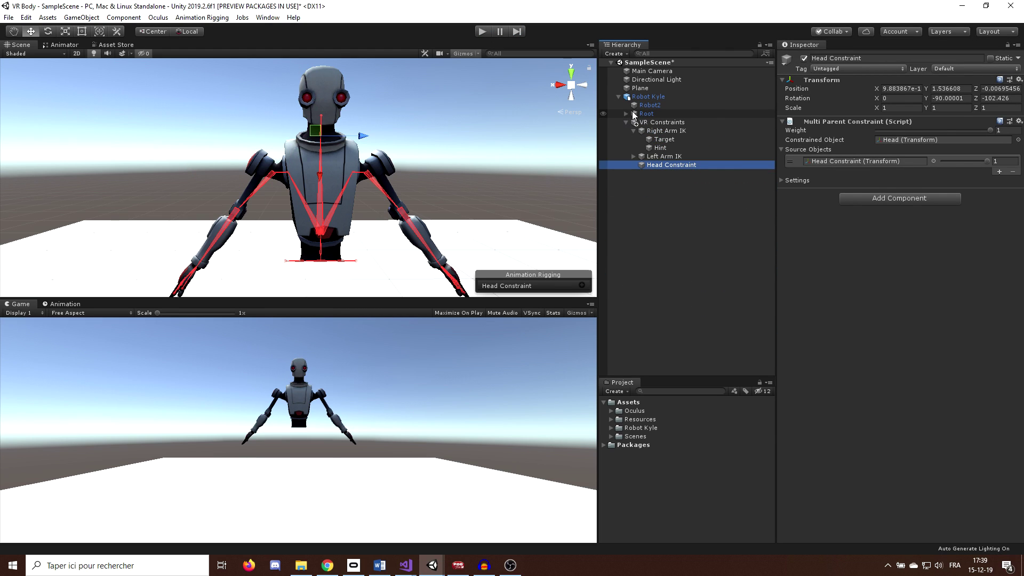
left_click(648, 97)
left_click(883, 297)
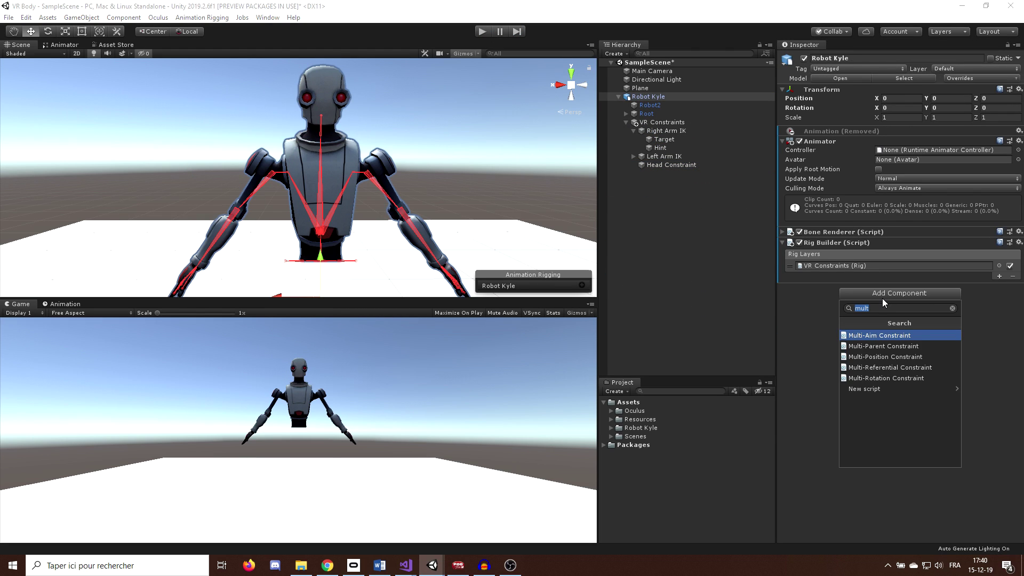
type("VRRI")
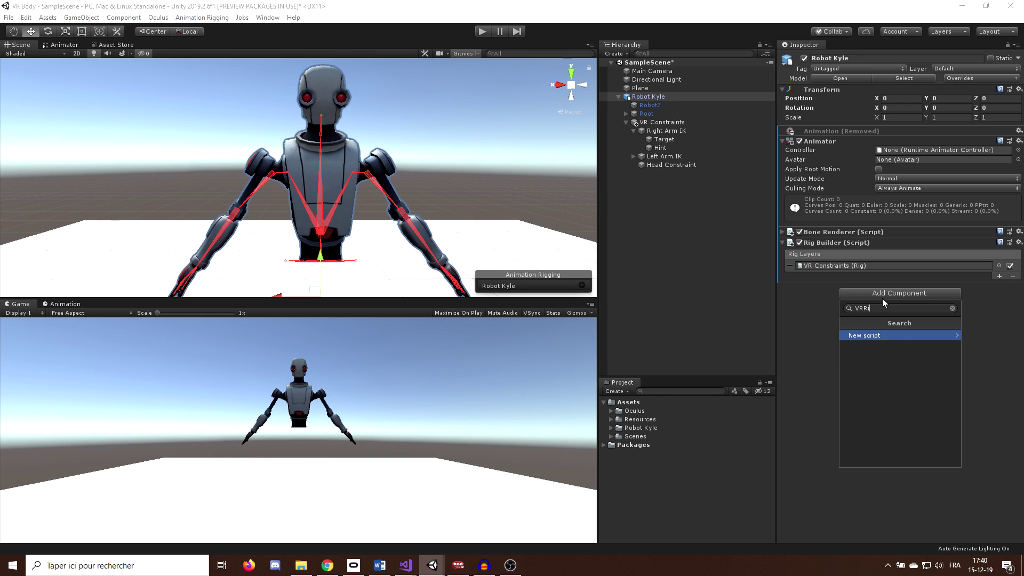
type("g")
key("Return")
- Switch to Visual Studio and declare a public Transform headConstraint at the start of the VRRig class
key("Return")
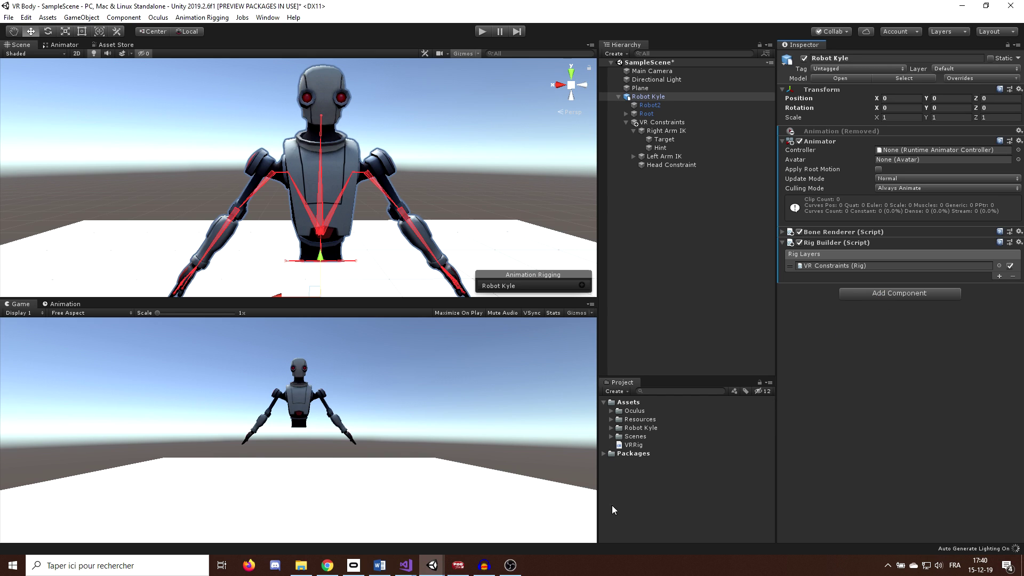
left_click(400, 559)
key("Return")
key("Return")
key("Up")
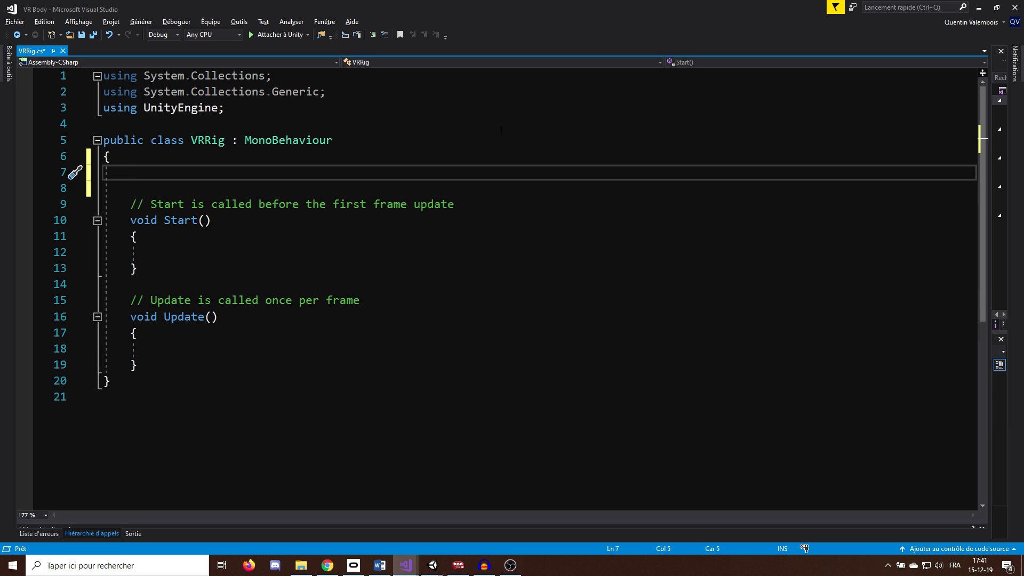
type("public Transf")
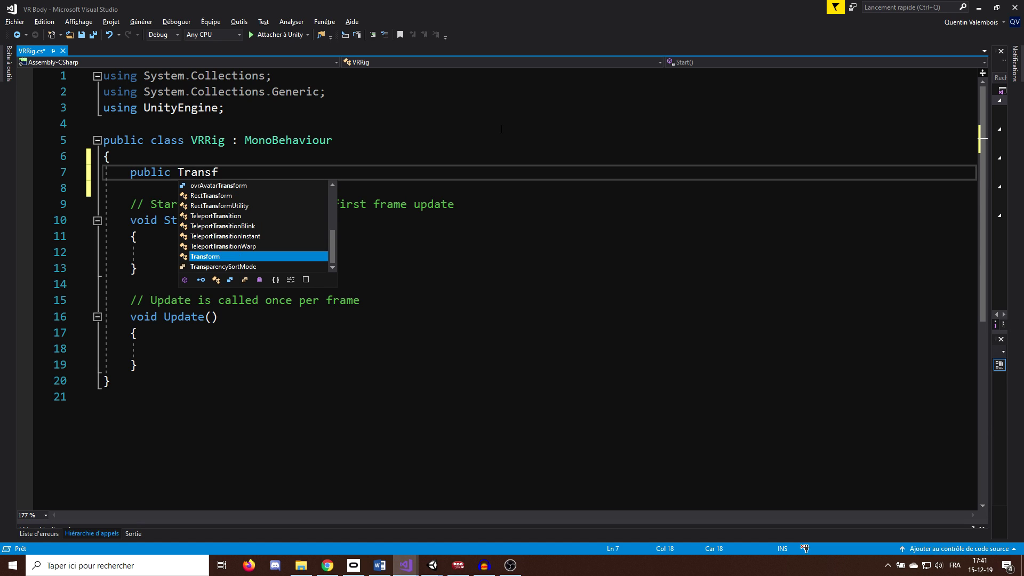
type("orm headConstra")
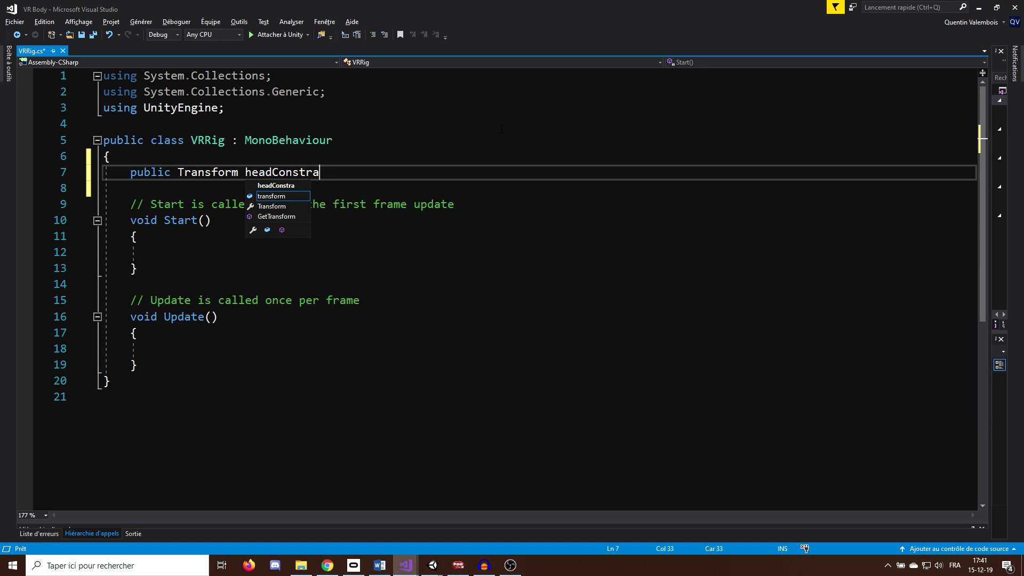
type("int;")
- Declare a public Vector3 headBodyOffest below headConstraint and save the script
key("Return")
type("public Tran")
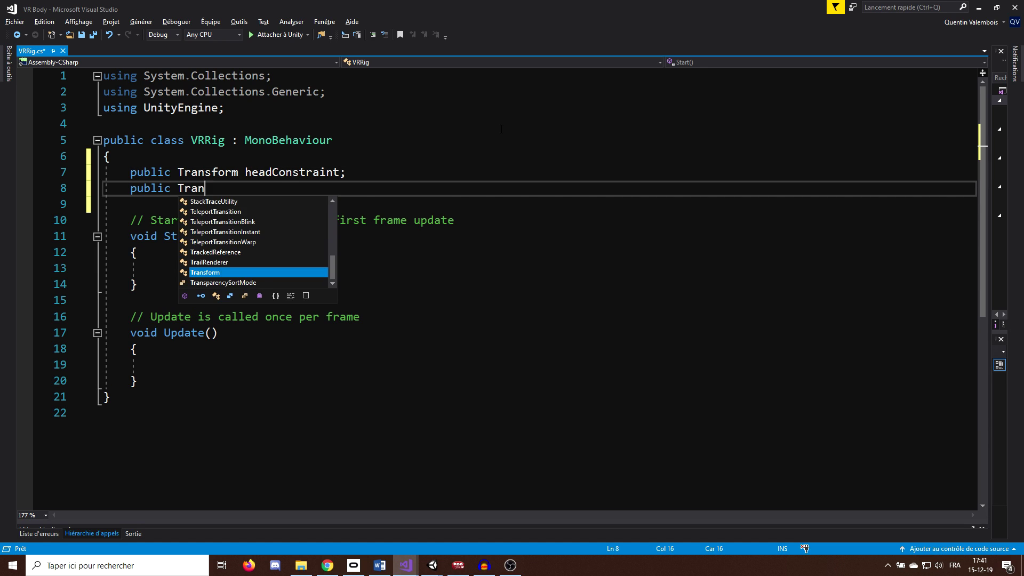
key("BackSpace")
key("BackSpace")
key("BackSpace")
key("BackSpace")
type("Vector3 h")
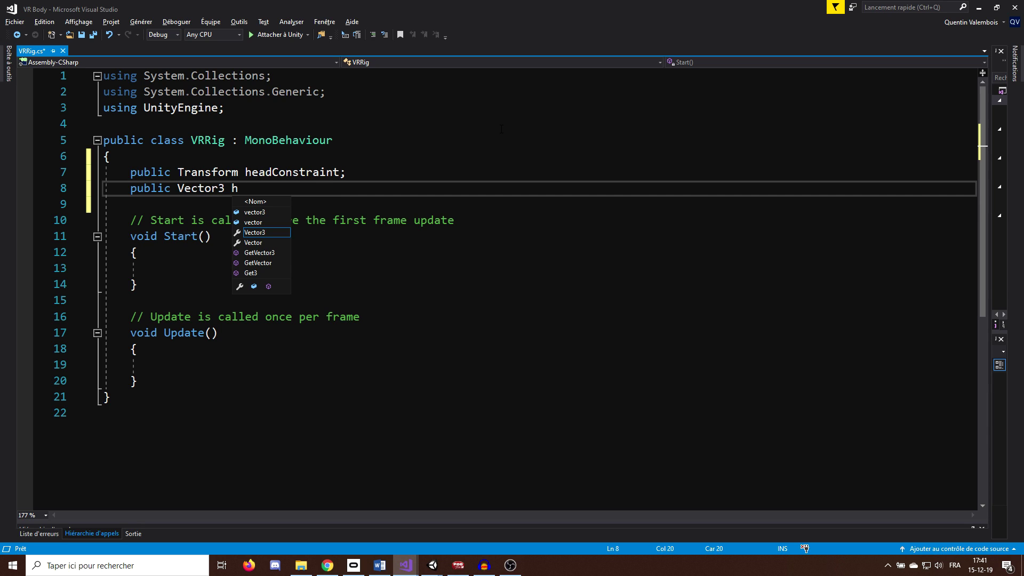
type("eadbodyOf")
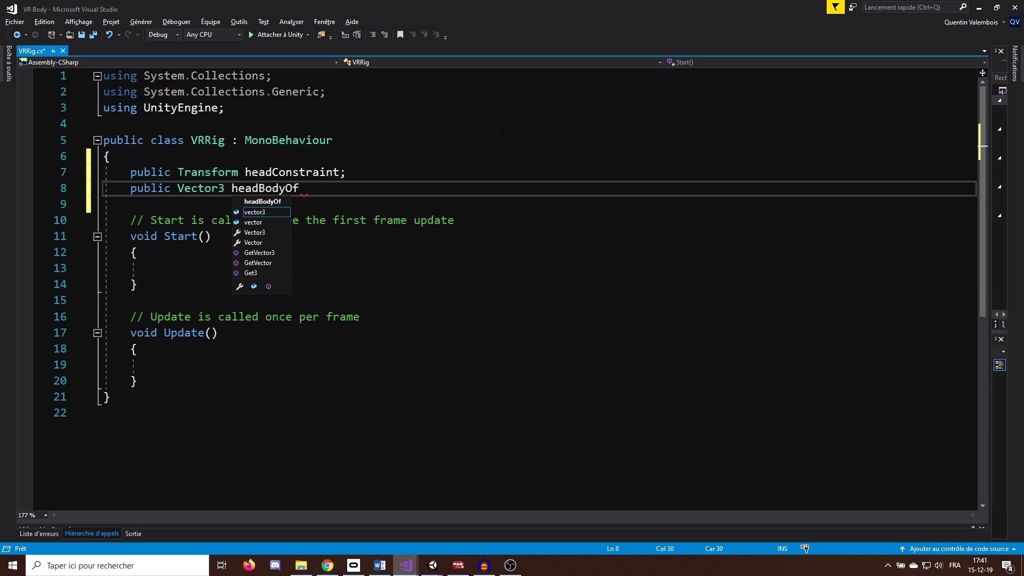
type("fest;")
key("ctrl+s")
scroll(191, 222, "down", 1)
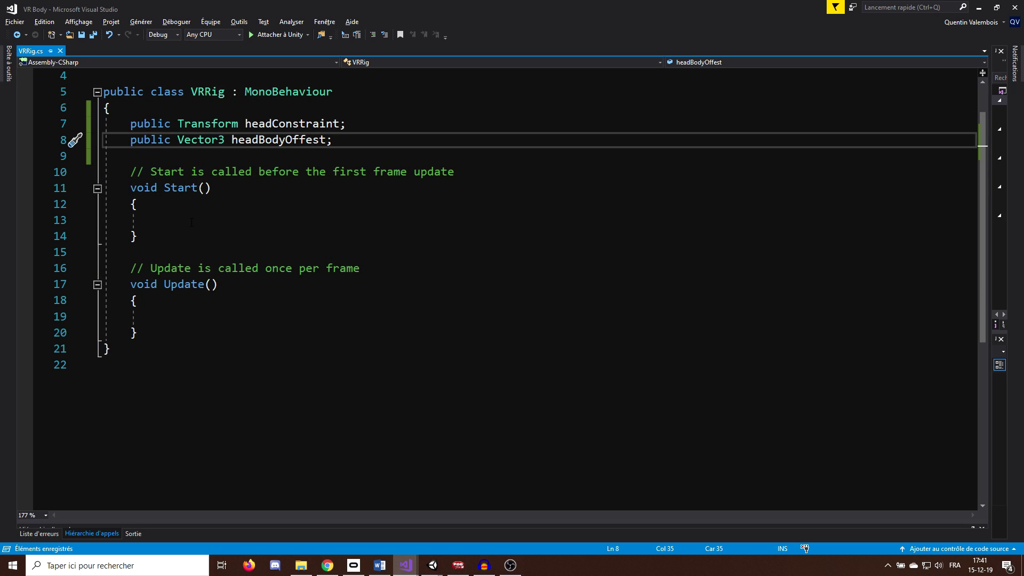
- In Start, assign headBodyOffest the value transform.position - headConstraint.position and save the script
left_click(194, 220)
type("head")
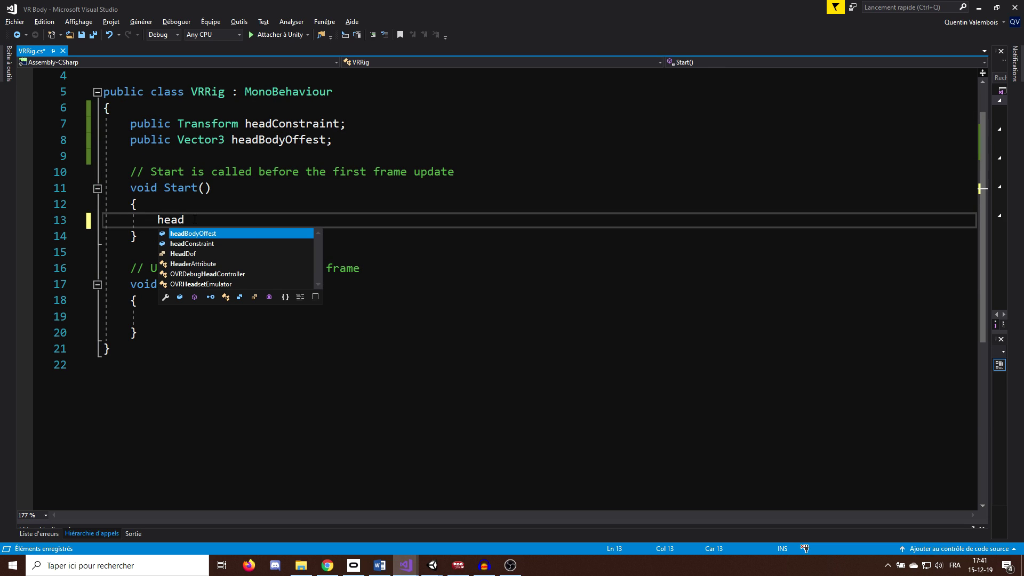
key("Tab")
type("= ")
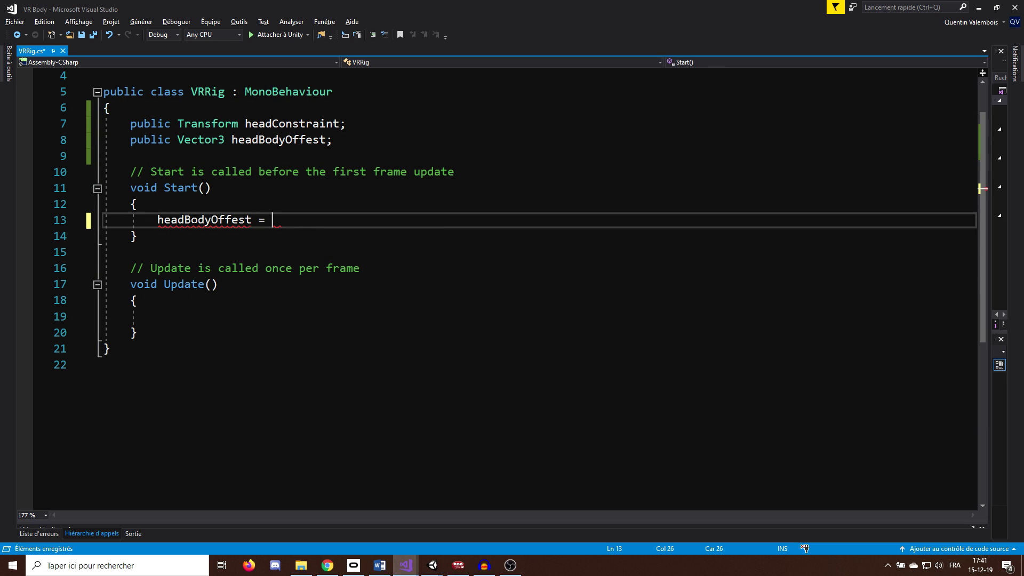
type("tran")
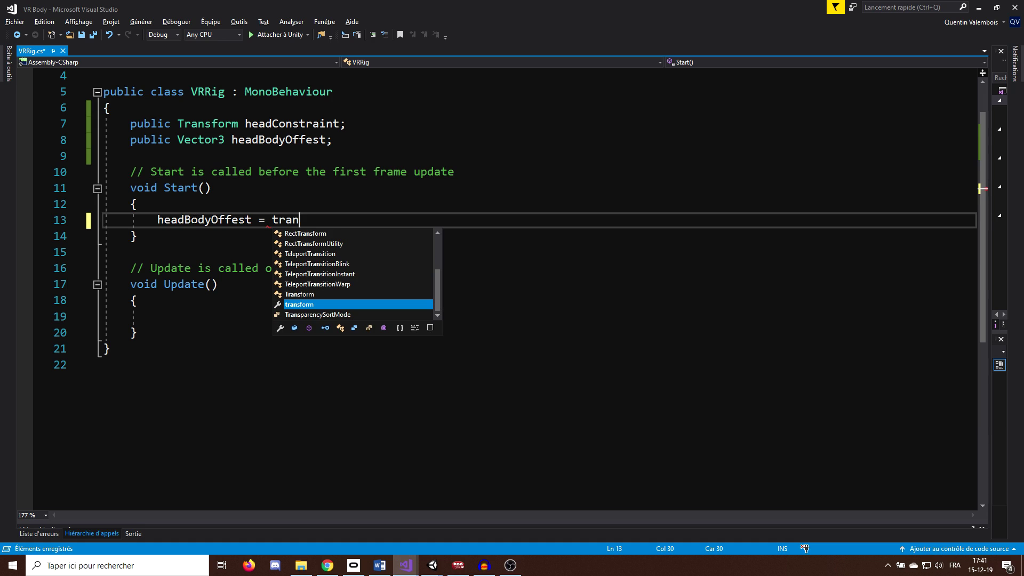
type("sform.position - h")
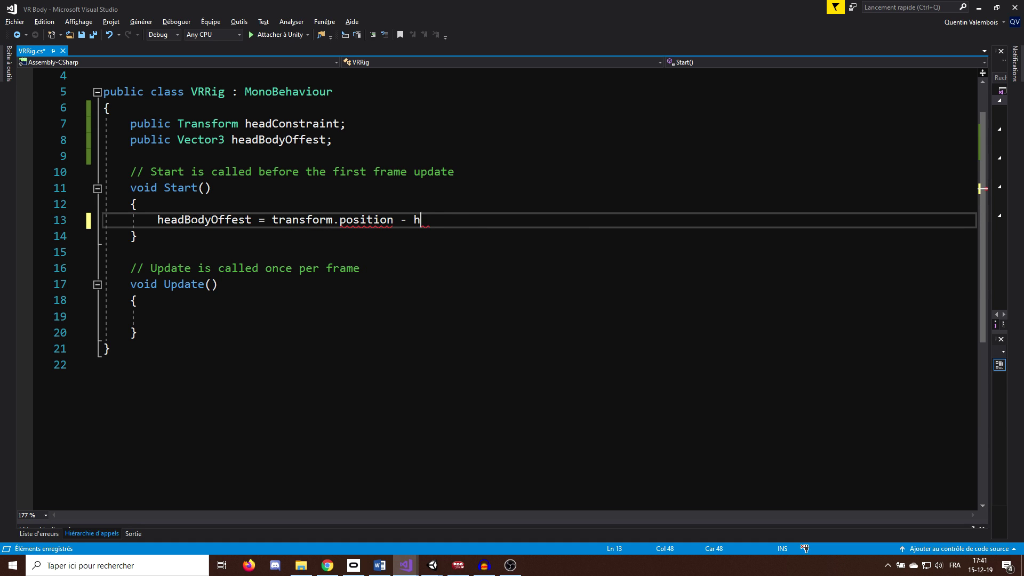
type("eadc")
key("Tab")
type("/")
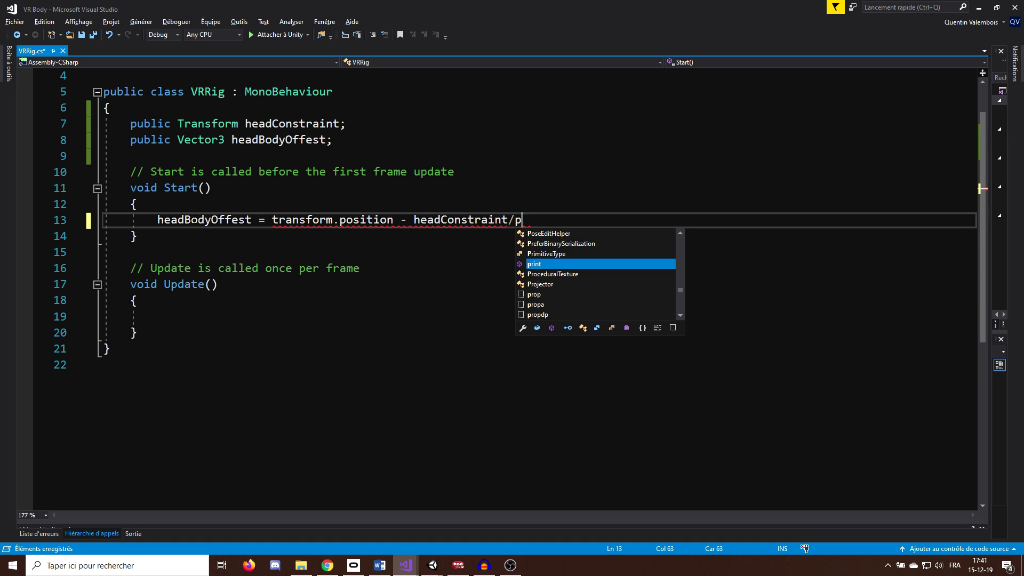
key("BackSpace")
type(".position;")
key("ctrl+s")
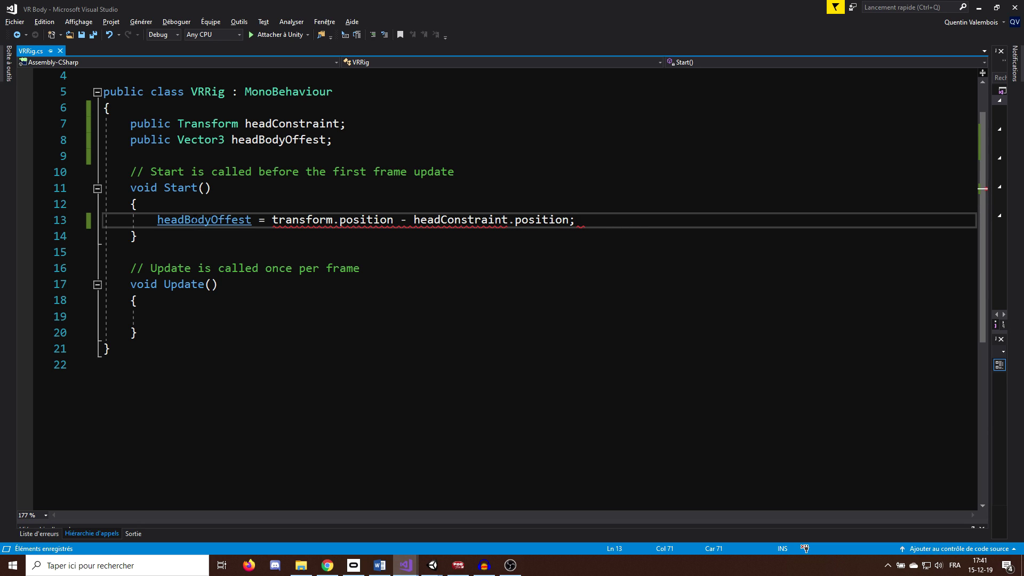
- In Update, set transform.position to headConstraint.position + headBodyOffest and save the script
left_click(215, 319)
type("tra")
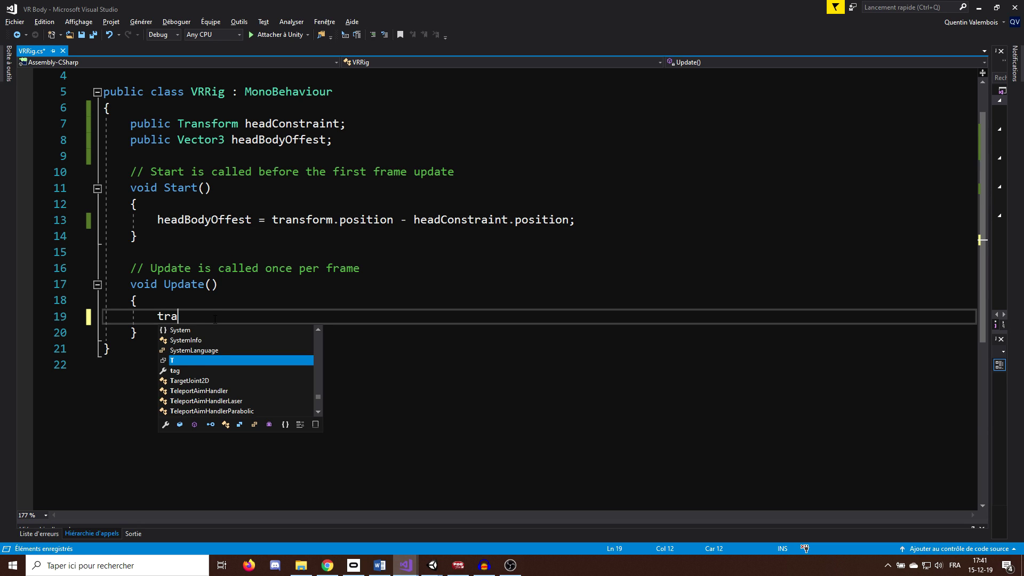
type("nsform.position =")
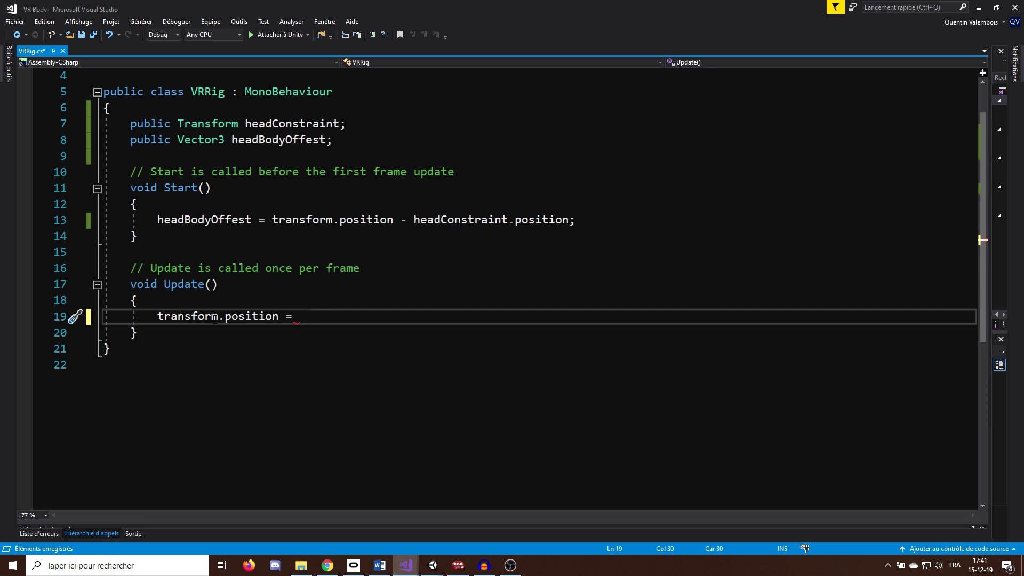
type(" headConstraint.")
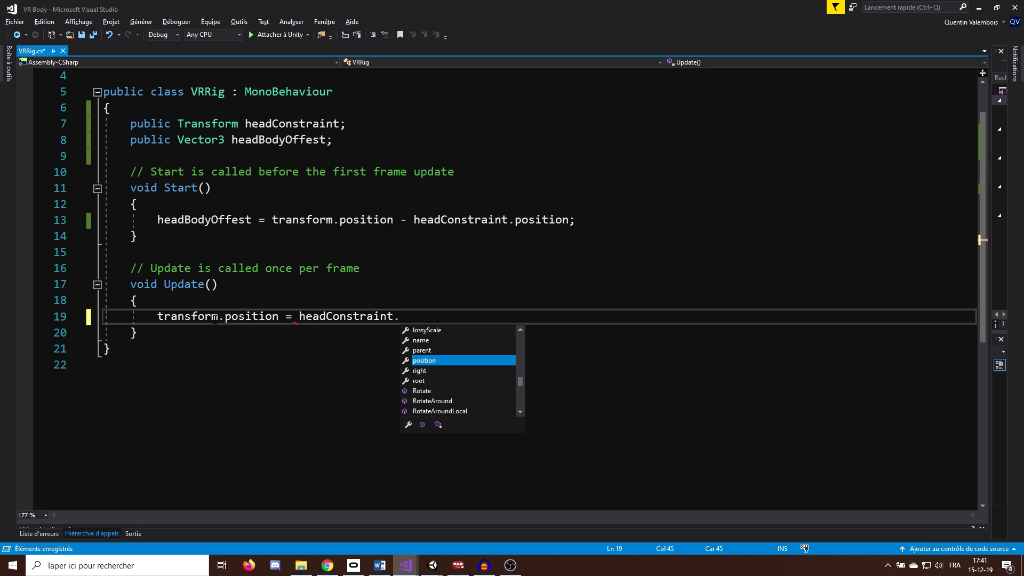
key("Tab")
type("+ h")
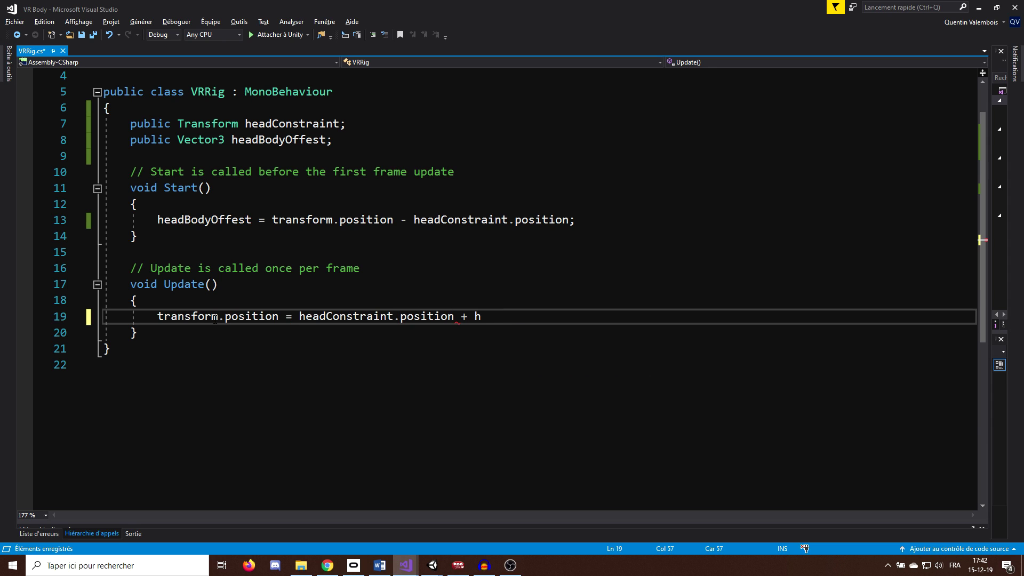
type("ead")
key("Up")
type(";")
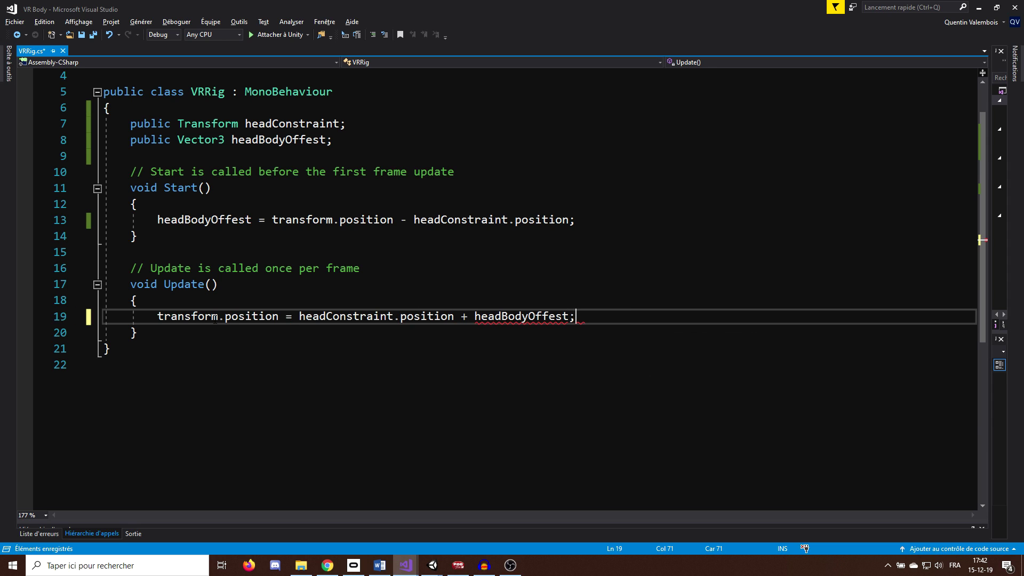
key("ctrl+s")
- Add a line to Update that sets transform.forward to headConstraint.up, and save the script
key("Return")
type("transform.f")
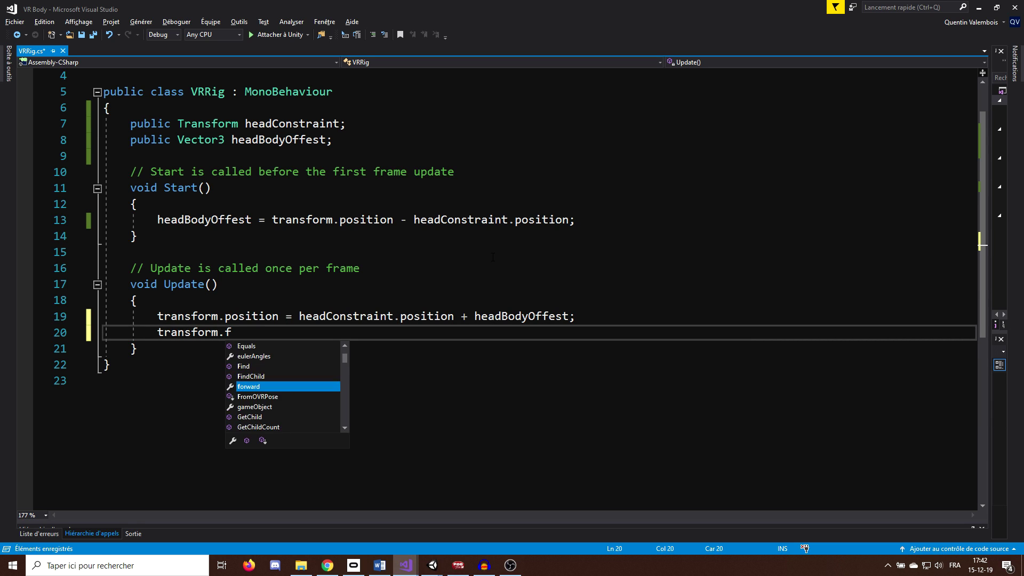
key("Tab")
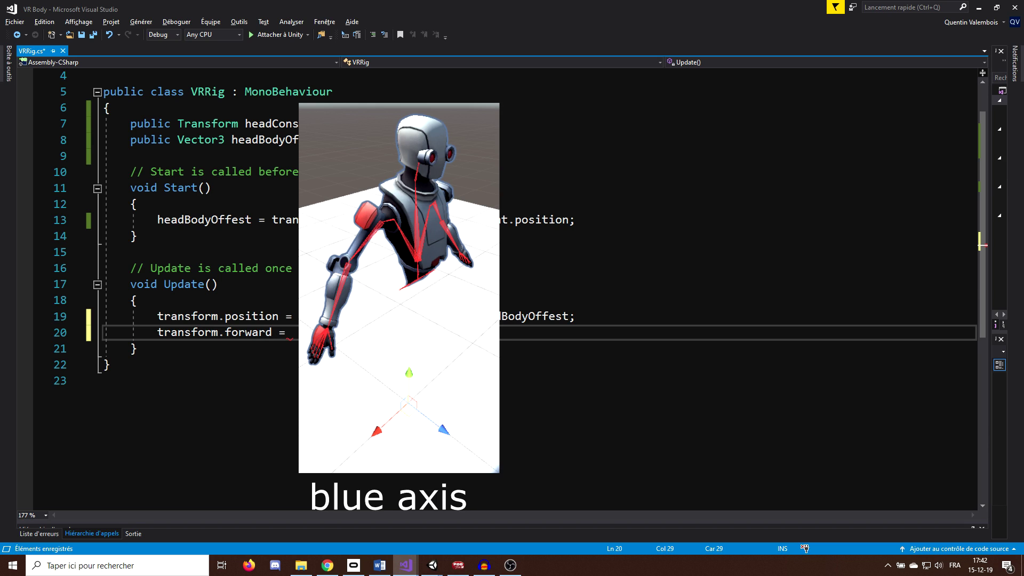
type("hea")
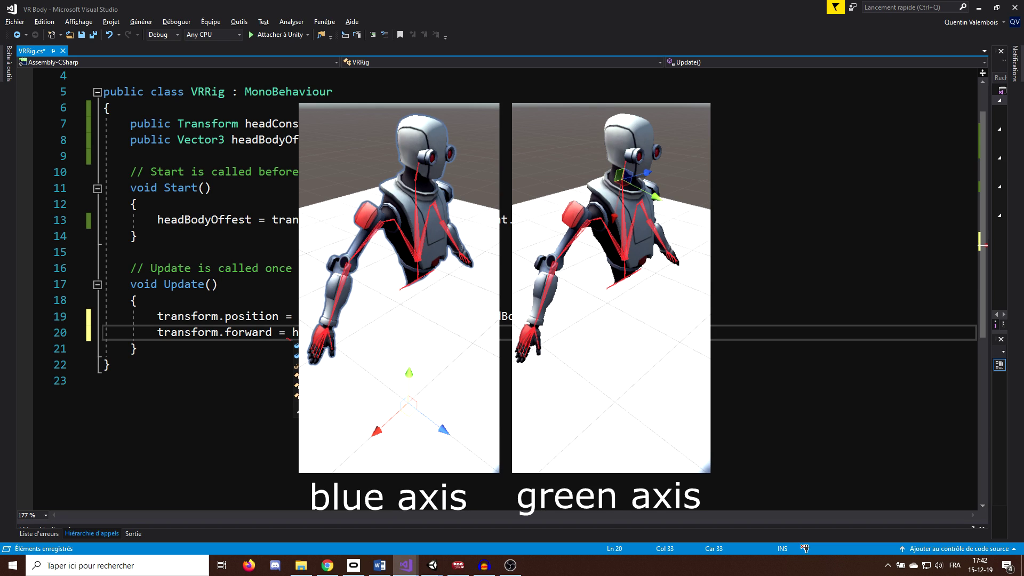
key("Tab")
type(".up;")
key("ctrl+s")
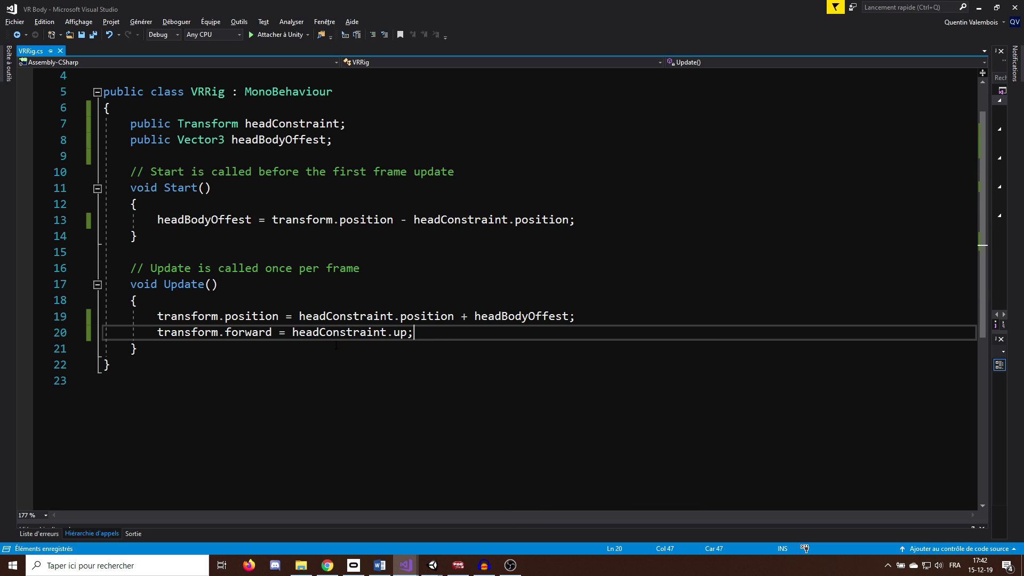
left_click_drag(425, 333, 197, 351)
left_click(373, 367)
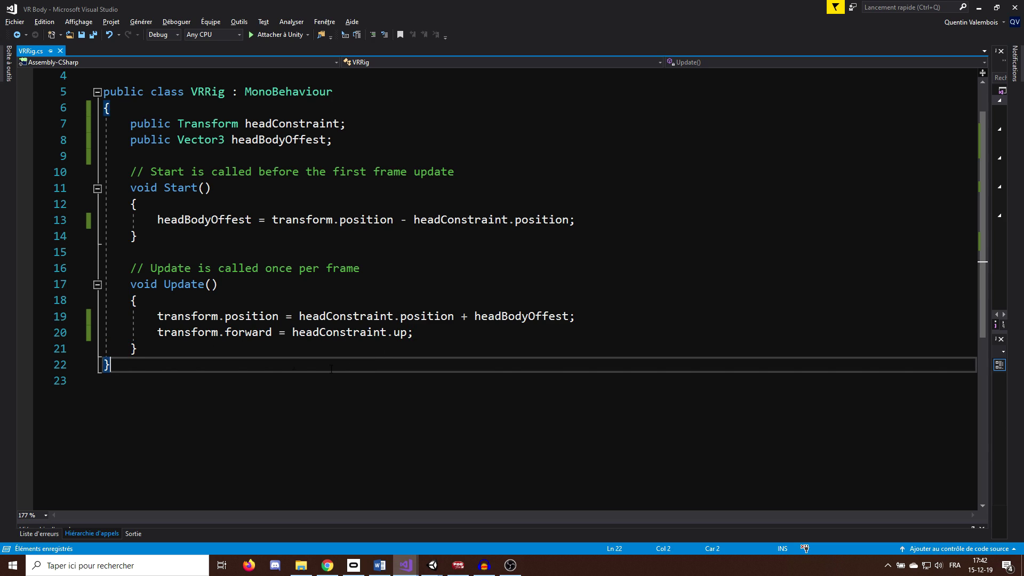
left_click(293, 332)
scroll(266, 369, "up", 1, "ctrl")
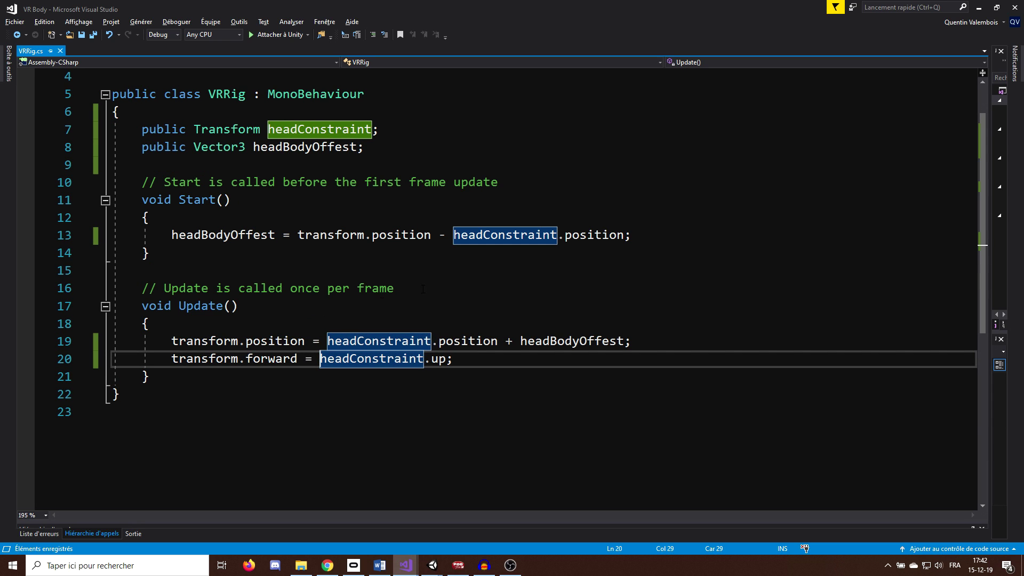
left_click(474, 365)
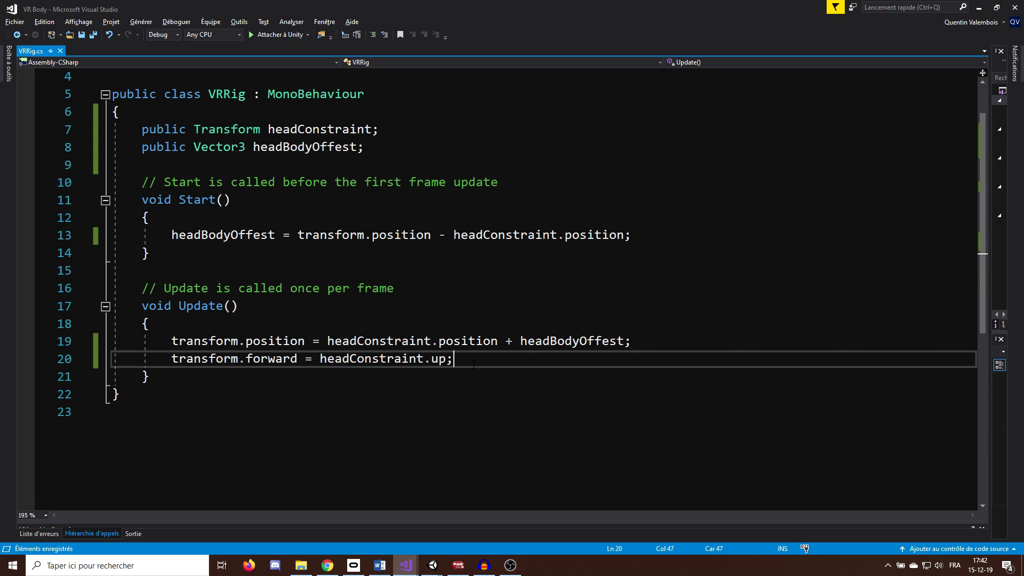
- Set transform.forward in Update to Vector3.ProjectOnPlane(headConstraint.up,Vector3.up).normalized and save the script
left_click(320, 357)
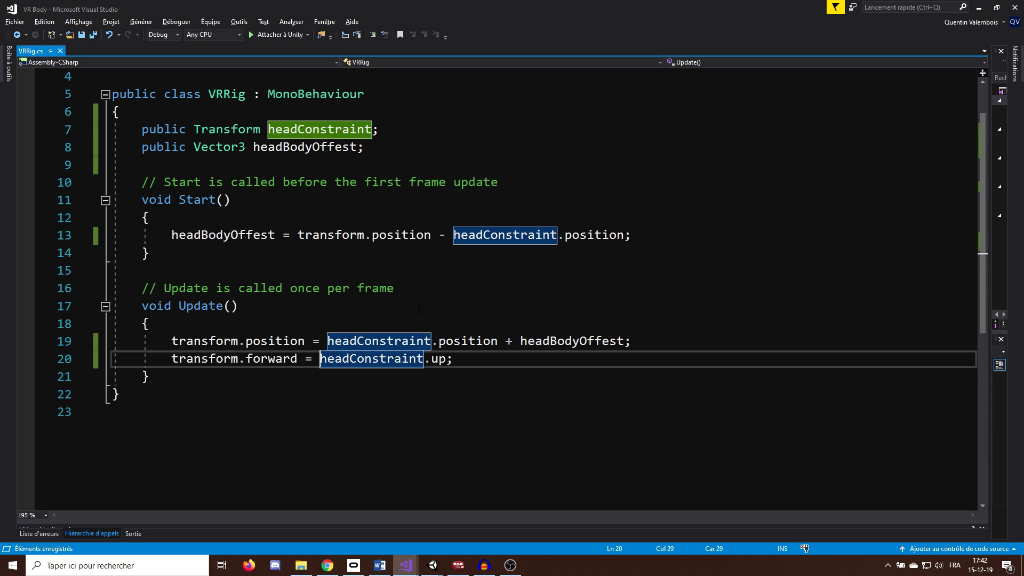
left_click(460, 360)
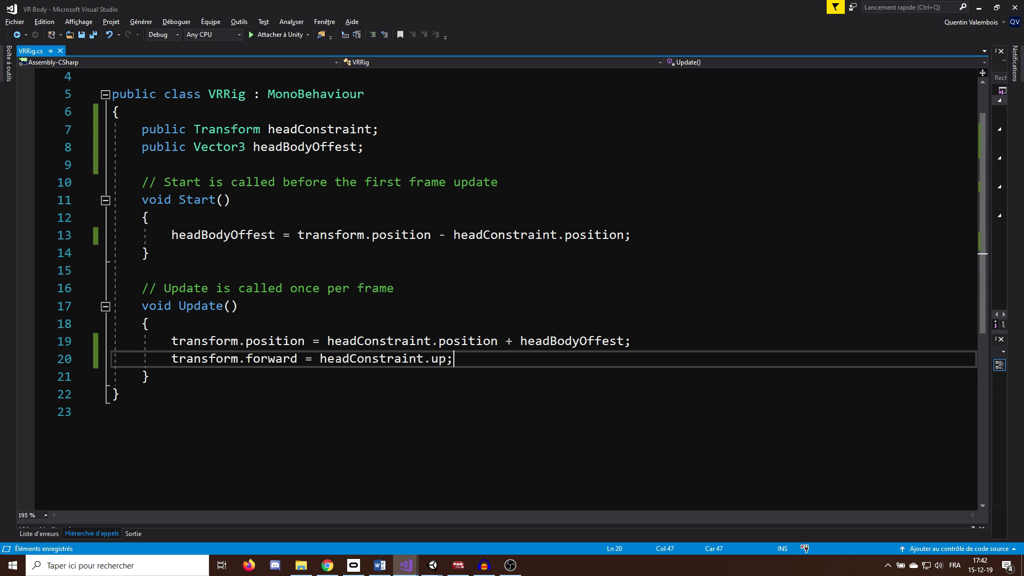
type("Vector3.")
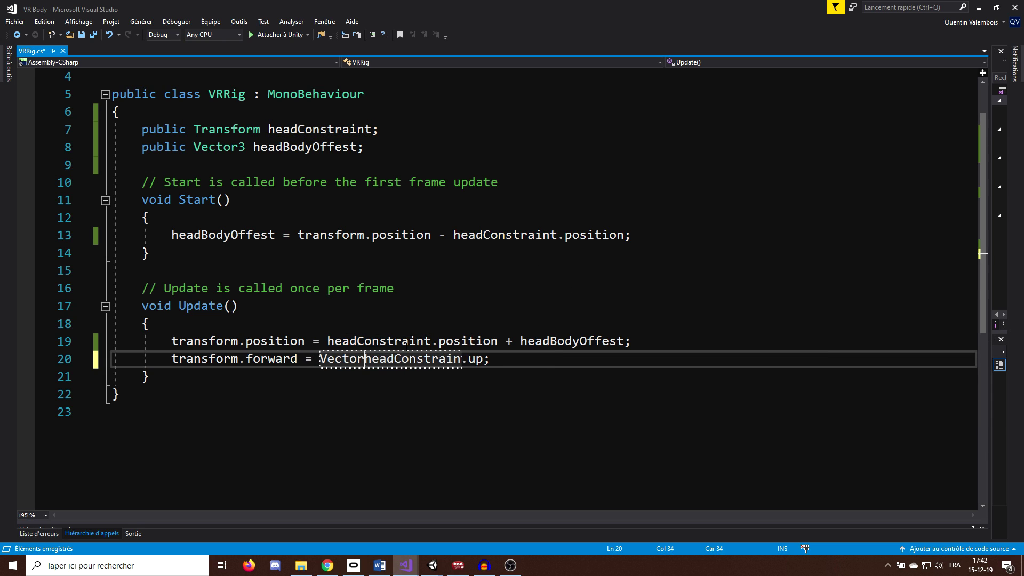
type("ProjectOnPlane(")
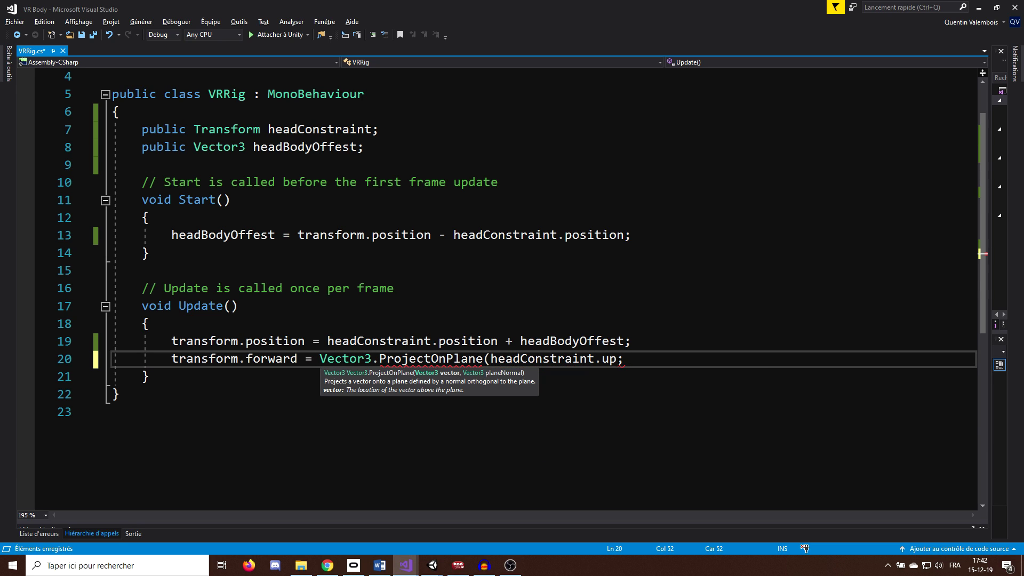
left_click(617, 359)
type(",Vector")
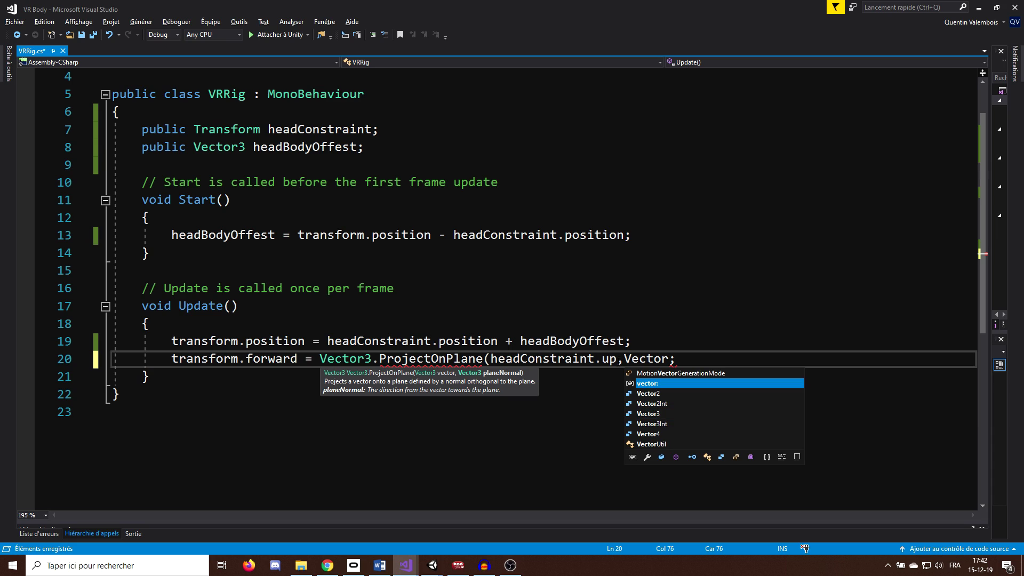
type("3.up)")
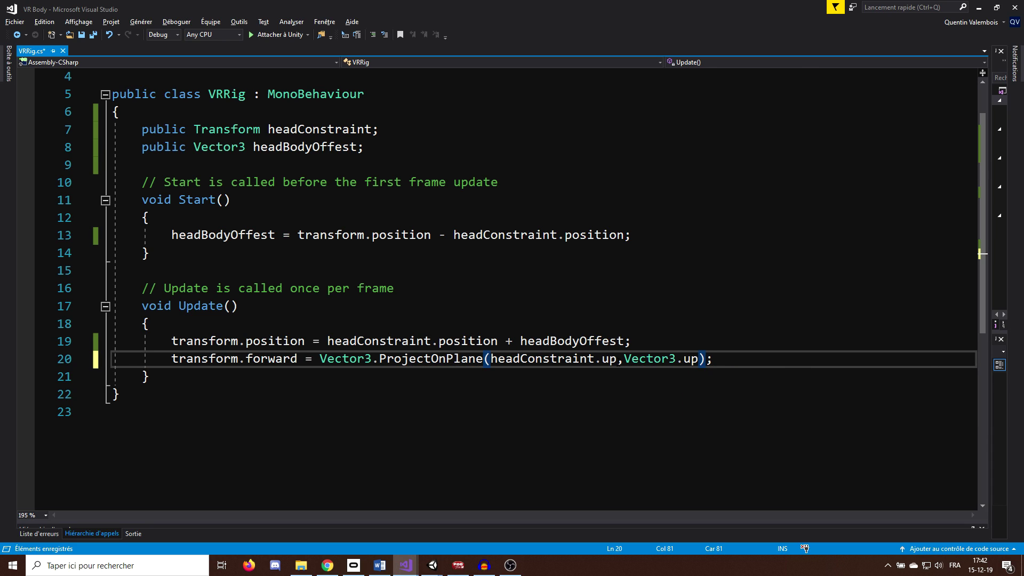
type(".normalized")
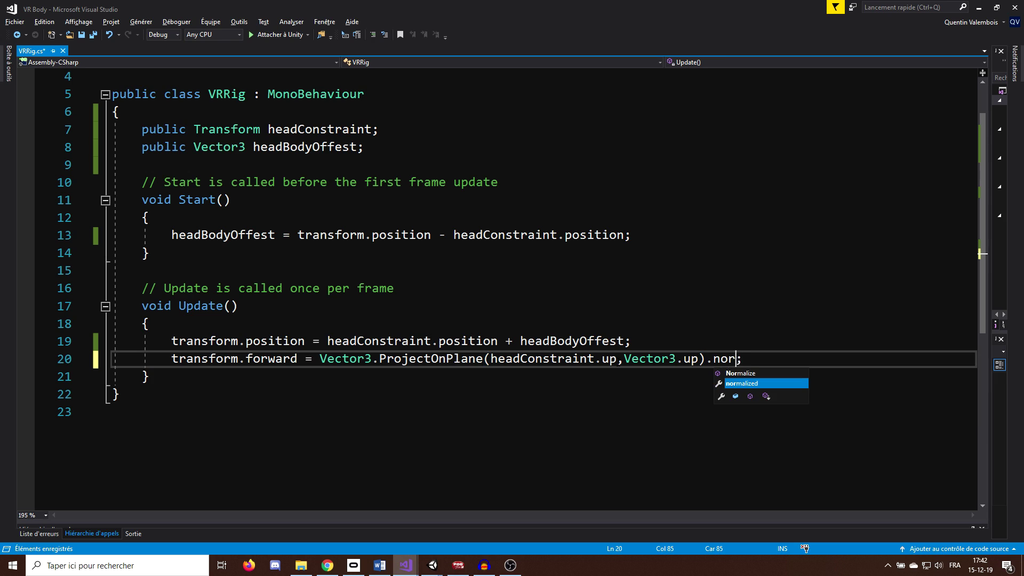
key("ctrl+s")
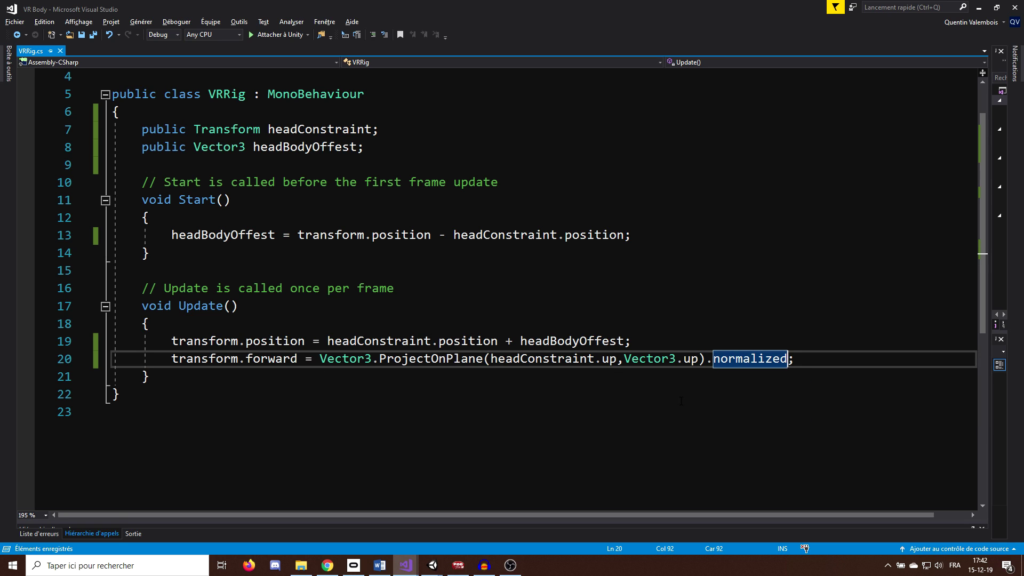
left_click(457, 394)
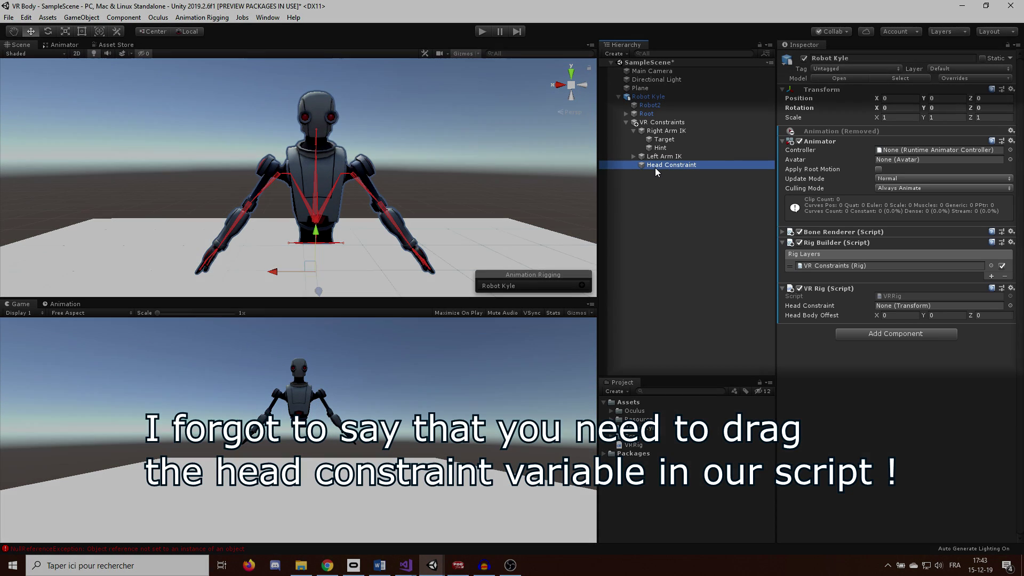
- Switch to Unity and assign the Head Constraint object to the Head Constraint variable of Robot Kyle's VR Rig script
left_click_drag(655, 167, 896, 308)
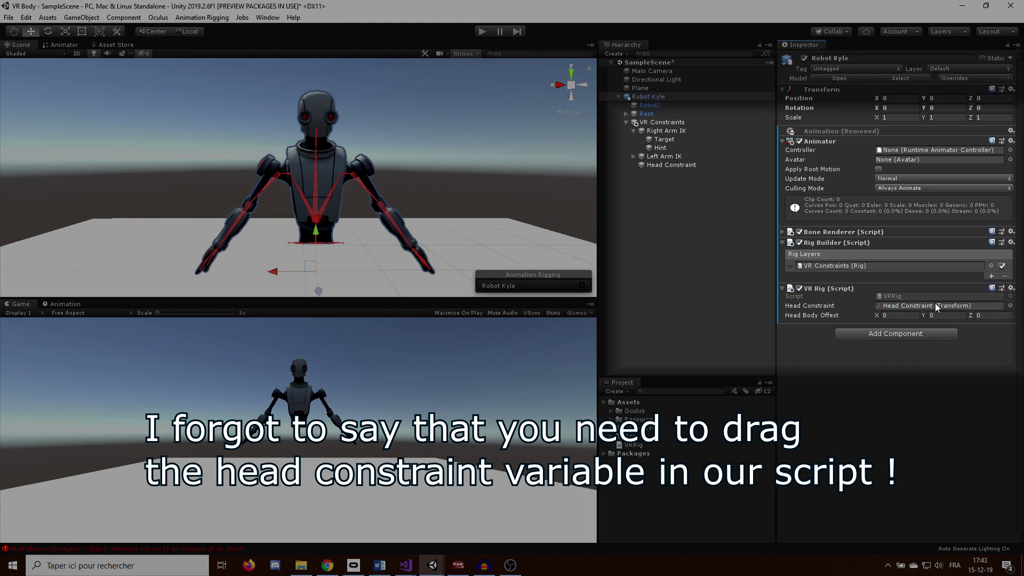
- Test the body following in play mode by moving the Head Constraint object around the scene, and exit play mode
left_click(671, 166)
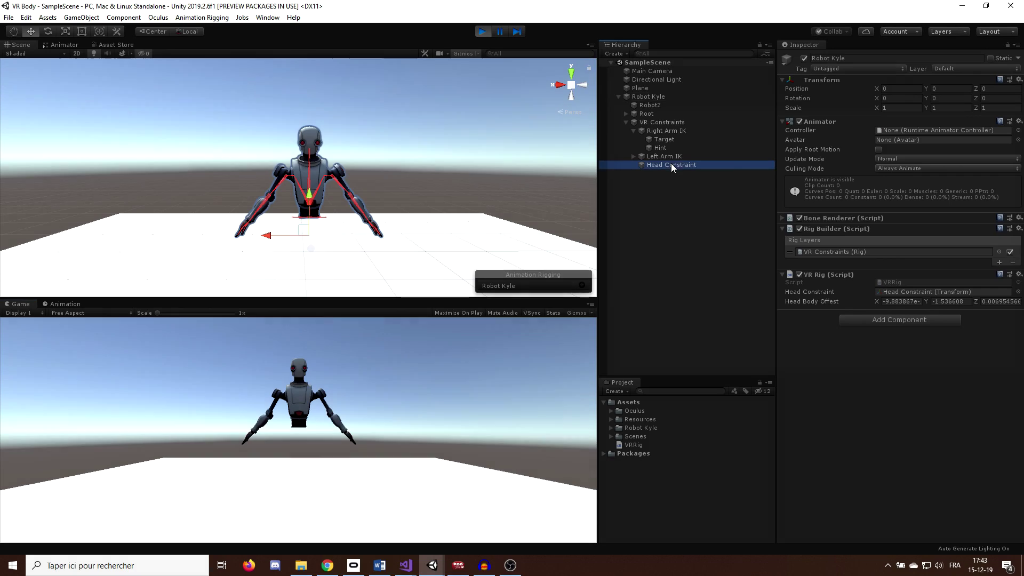
left_click_drag(322, 159, 363, 162)
scroll(400, 184, "down", 5)
middle_click_drag(407, 187, 178, 178)
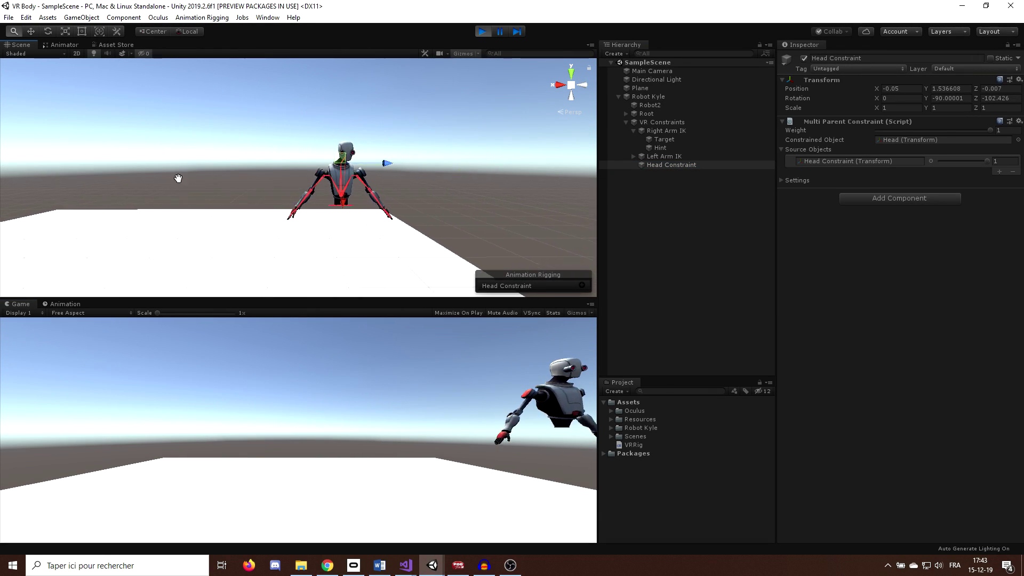
middle_click_drag(374, 166, 137, 161)
right_click_drag(167, 175, 317, 171)
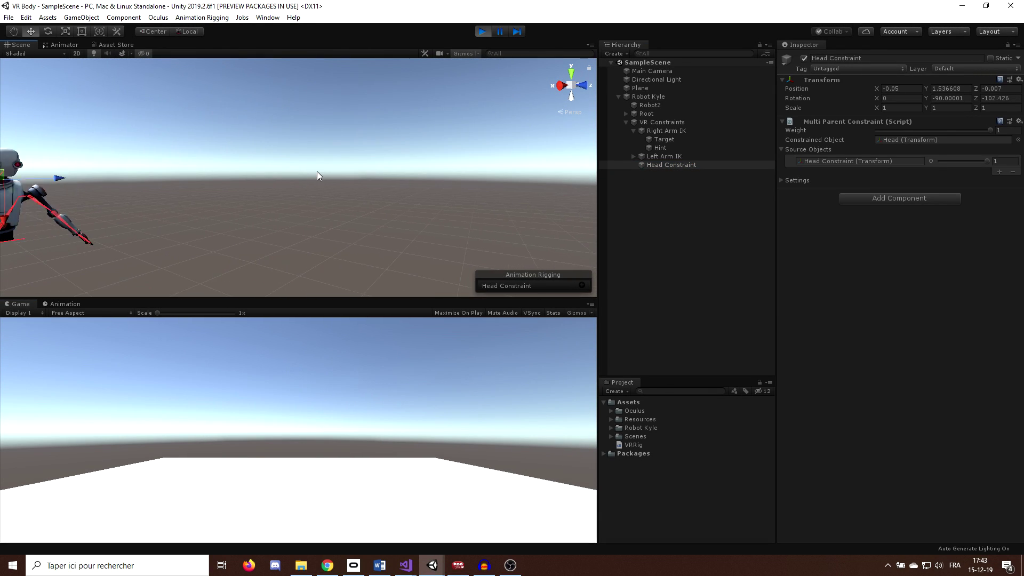
left_click(487, 32)
- Run the scene again, rotate the Head Constraint object to check how the body turns with the head, and exit play mode
middle_click_drag(291, 153, 406, 170)
right_click_drag(407, 170, 273, 180)
middle_click_drag(276, 179, 425, 194)
scroll(425, 194, "up", 3)
scroll(460, 130, "down", 2)
middle_click_drag(459, 131, 414, 149)
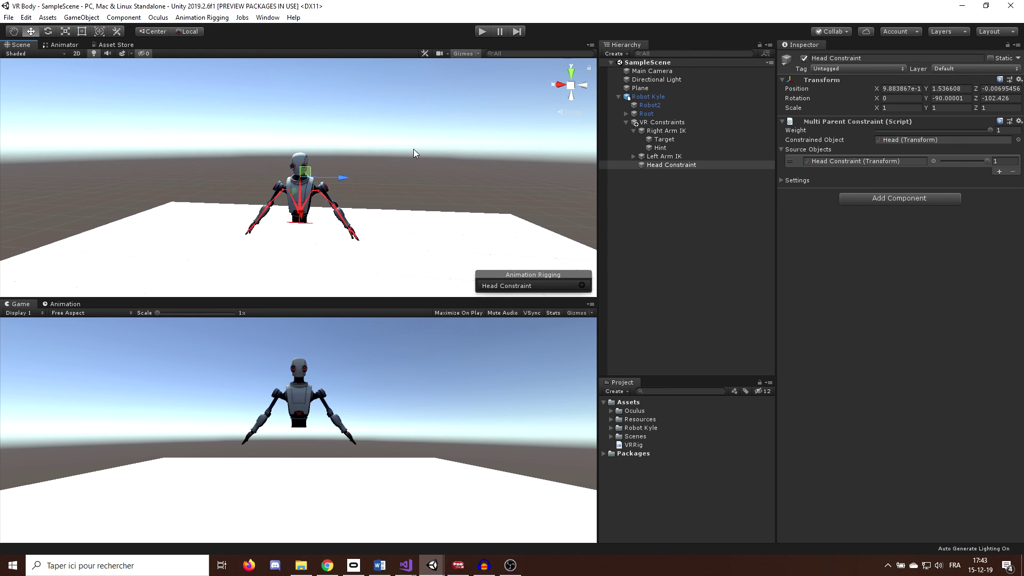
scroll(414, 149, "up", 1)
left_click(483, 33)
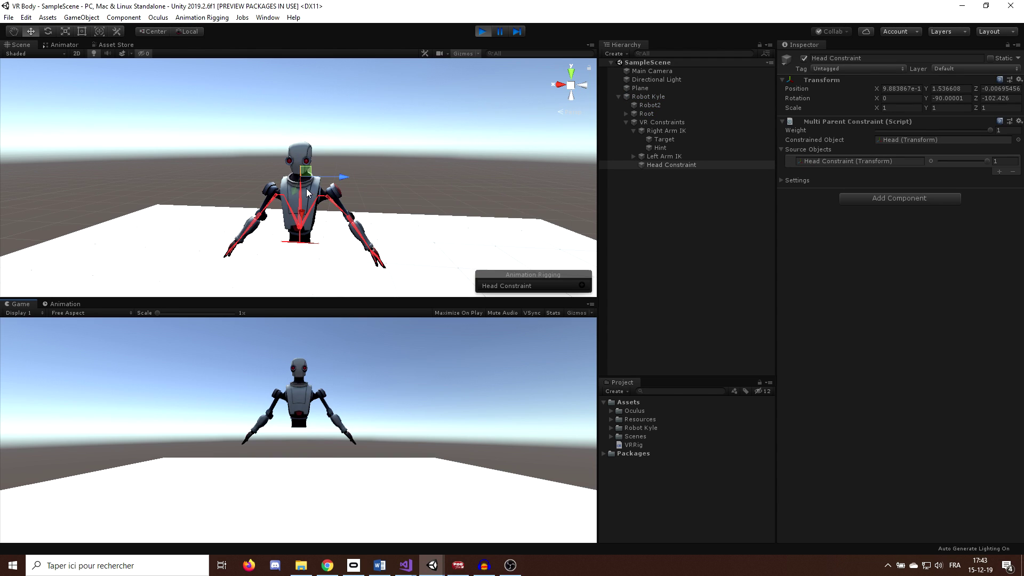
key("e")
left_click_drag(320, 187, 447, 157)
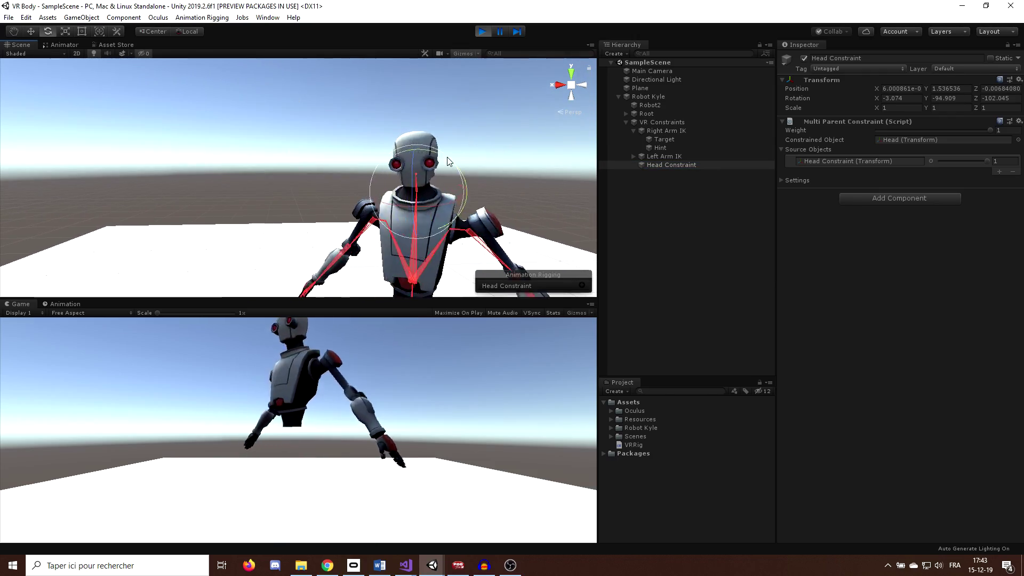
right_click_drag(198, 184, 632, 221)
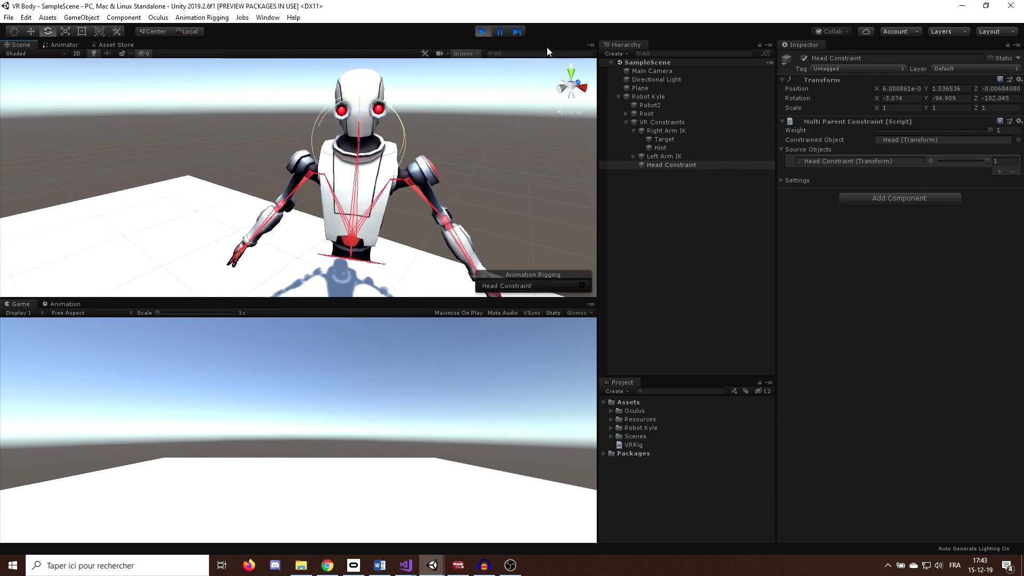
left_click(482, 28)
left_click(481, 31)
right_click_drag(469, 162, 440, 206)
- Switch to the VR Body project in Visual Studio and return to the transform.forward line of VRRig.cs
left_click(411, 566)
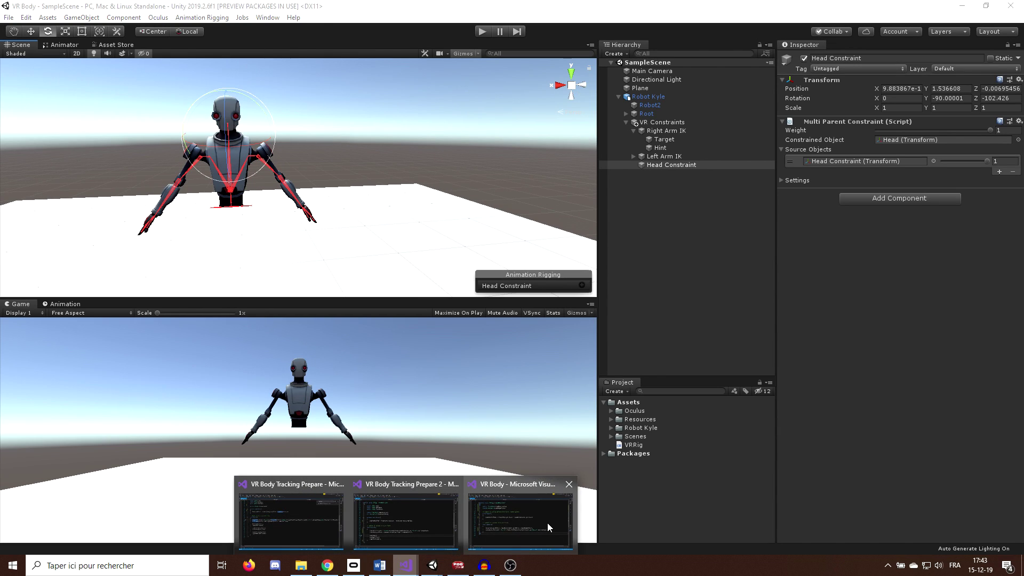
left_click(547, 522)
left_click(503, 517)
left_click(719, 360)
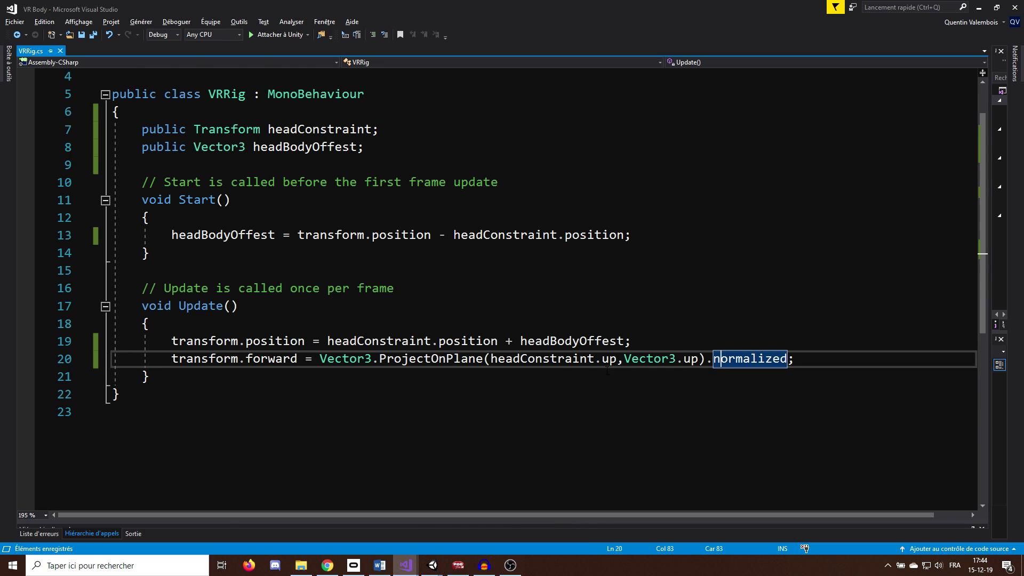
left_click(630, 374)
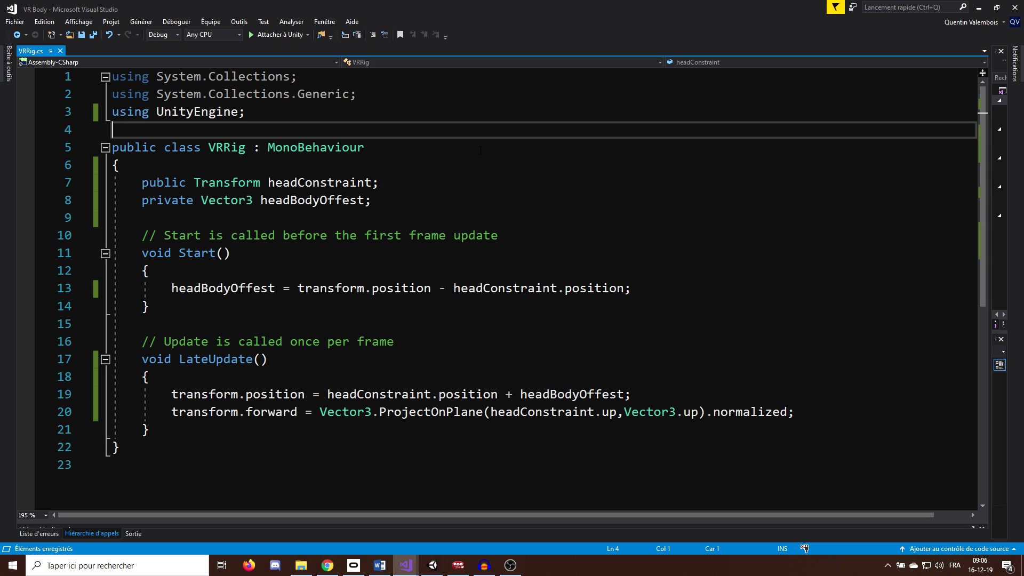
- Declare an empty public class VRMap between the using directives and the VRRig class
key("Return")
key("Return")
key("Up")
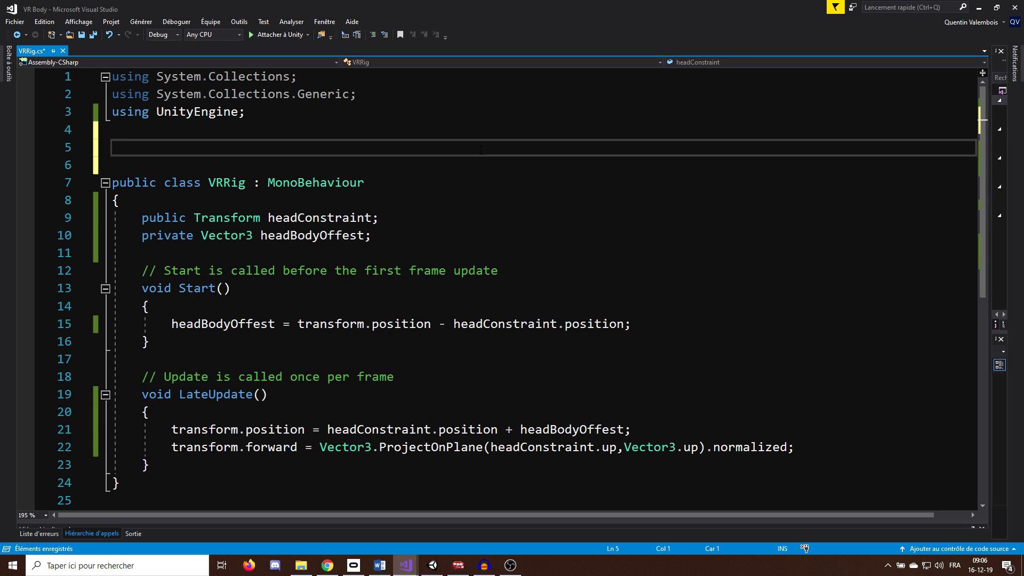
type("public class ")
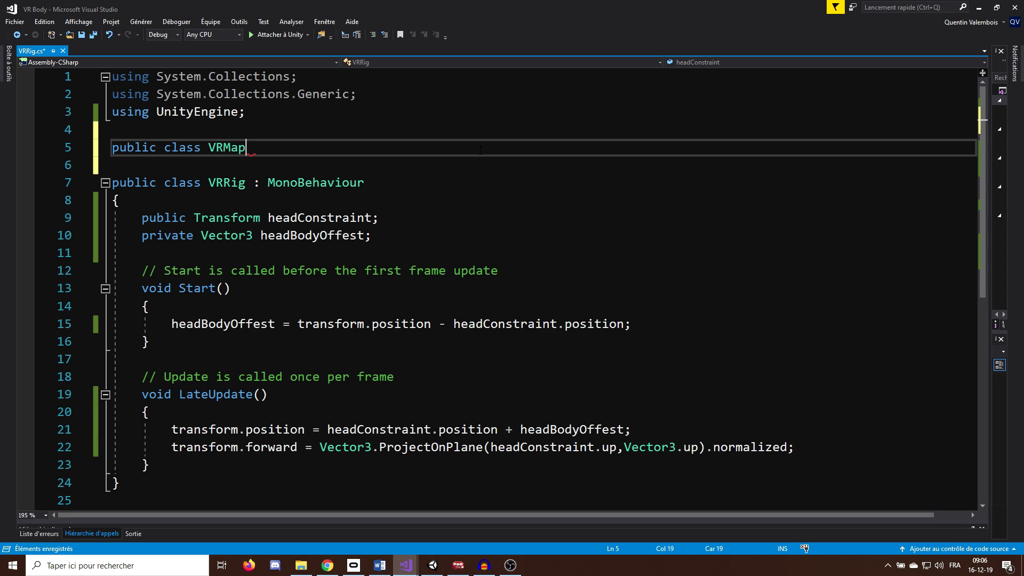
type("VRMap")
key("Return")
type("{")
key("Return")
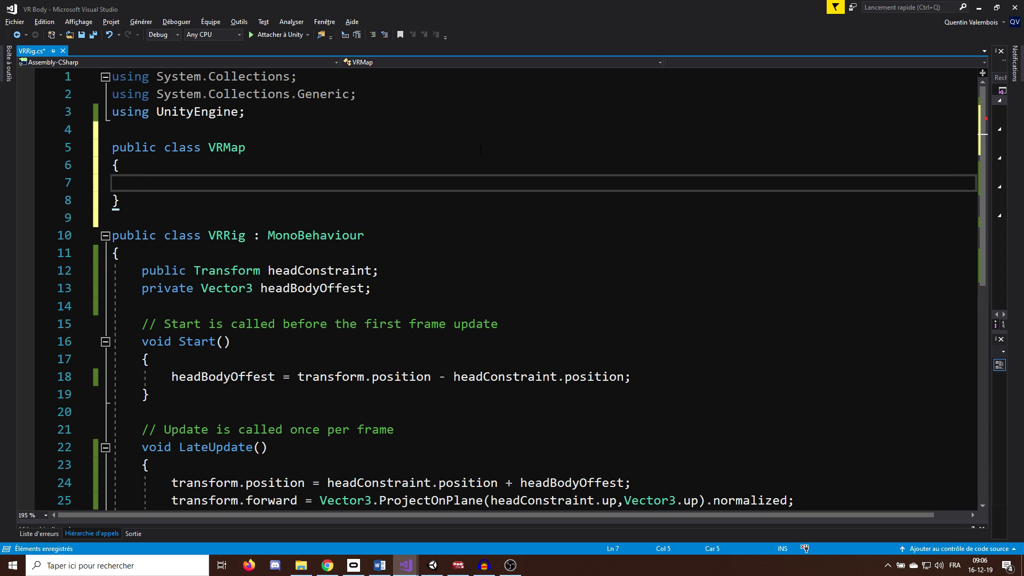
- Declare the public Transform variables vrTarget and rigTarget in the VRMap class
type("public Tra")
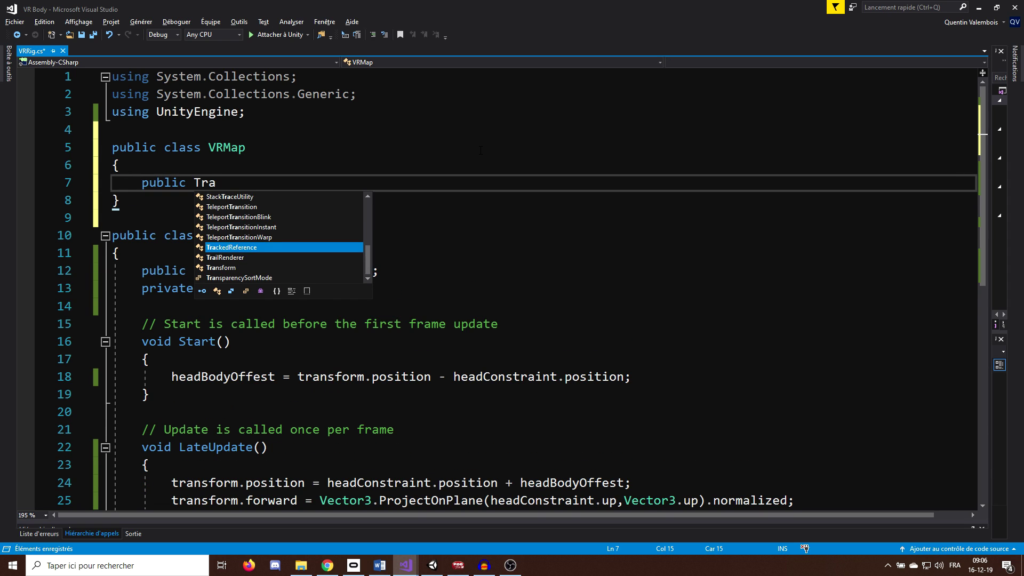
key("Down")
key("Down")
type("vrTarg")
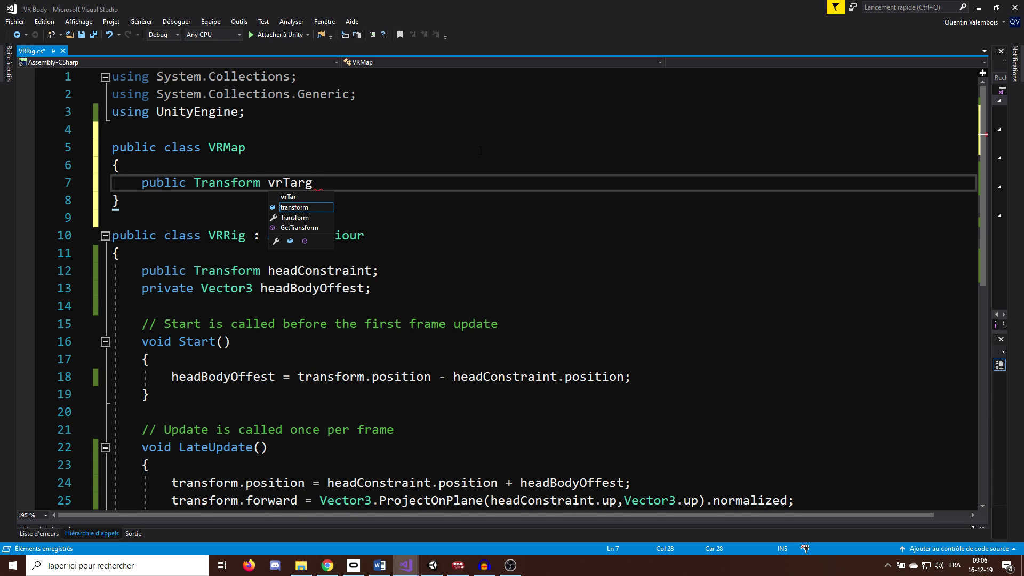
type("et;")
key("Return")
type("public ")
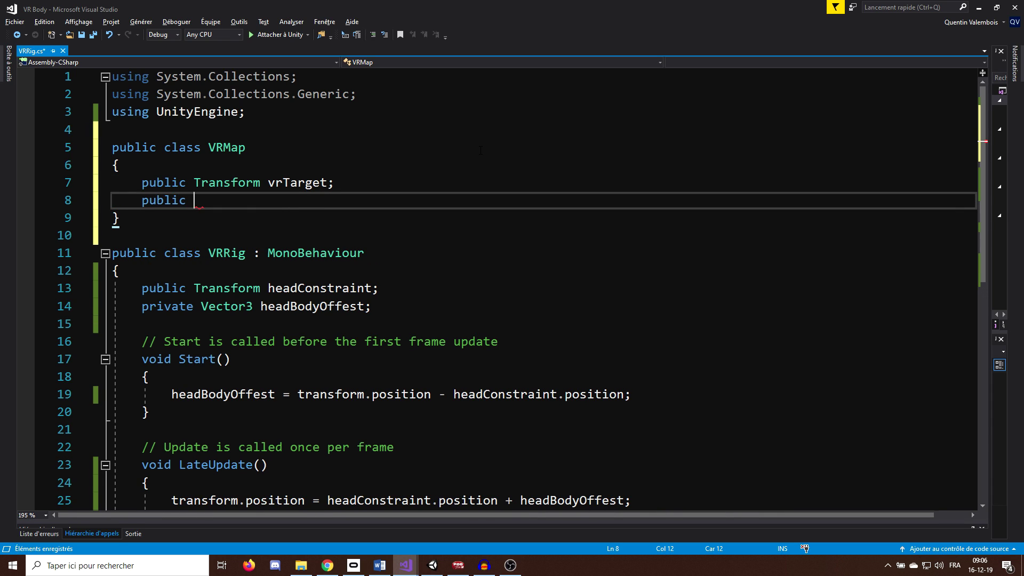
type("Transform ")
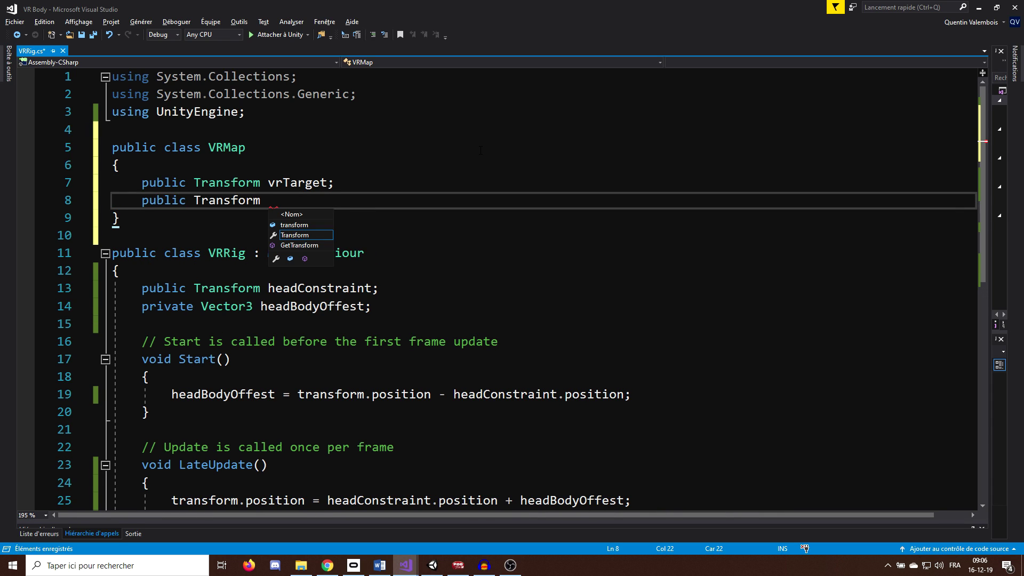
type("rigTarg")
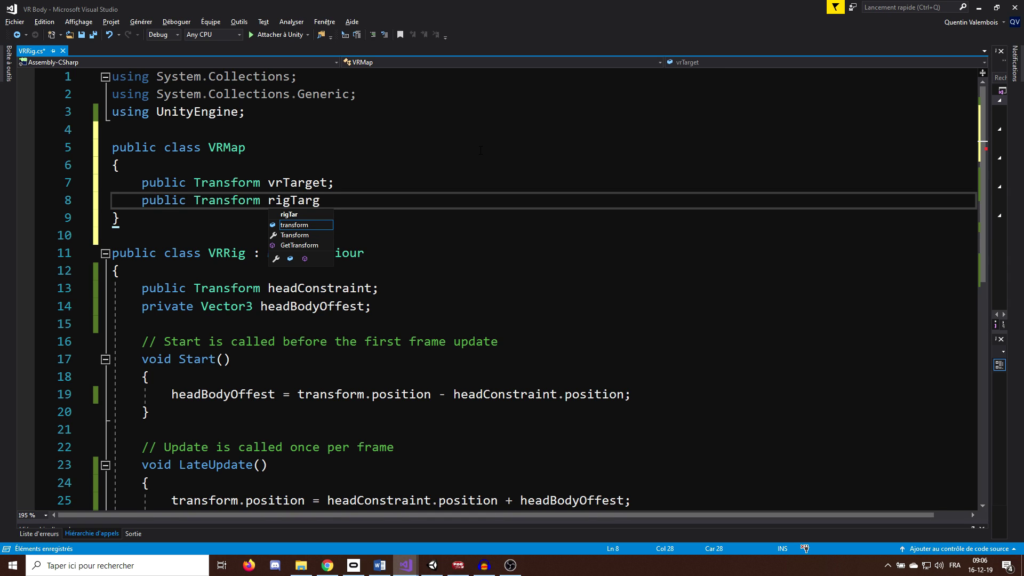
type("et;")
key("Return")
- Add the public Vector3 variables trackingPositionOffset and trackingRotationOffset below rigTarget in the VRMap class
type("public Ve")
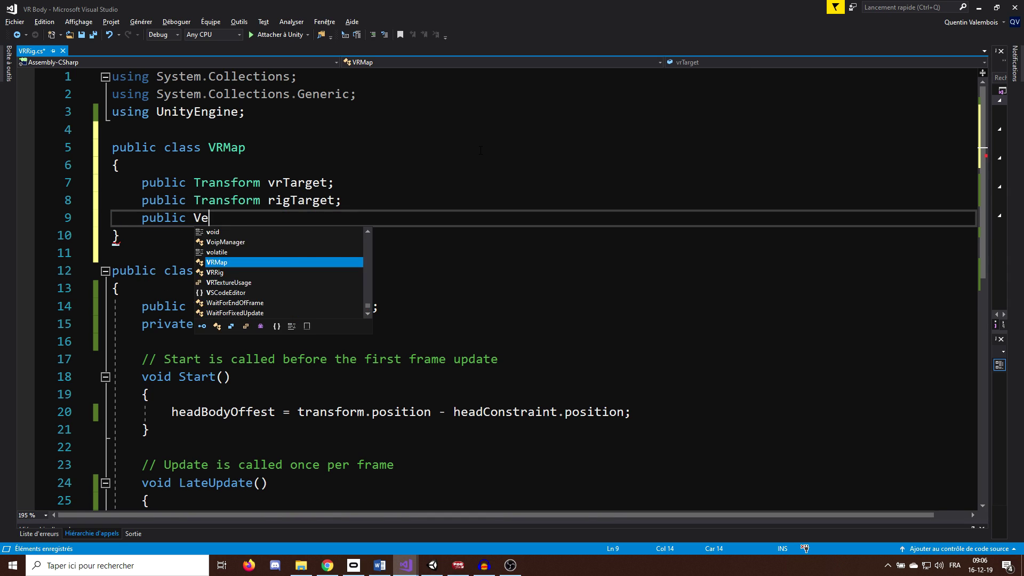
type("ctor3 ")
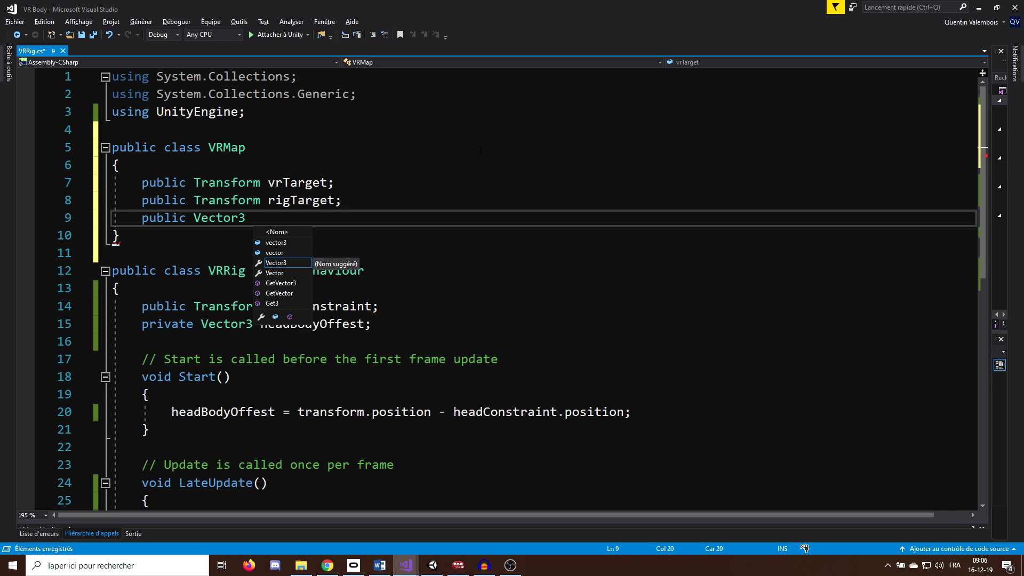
type("tr")
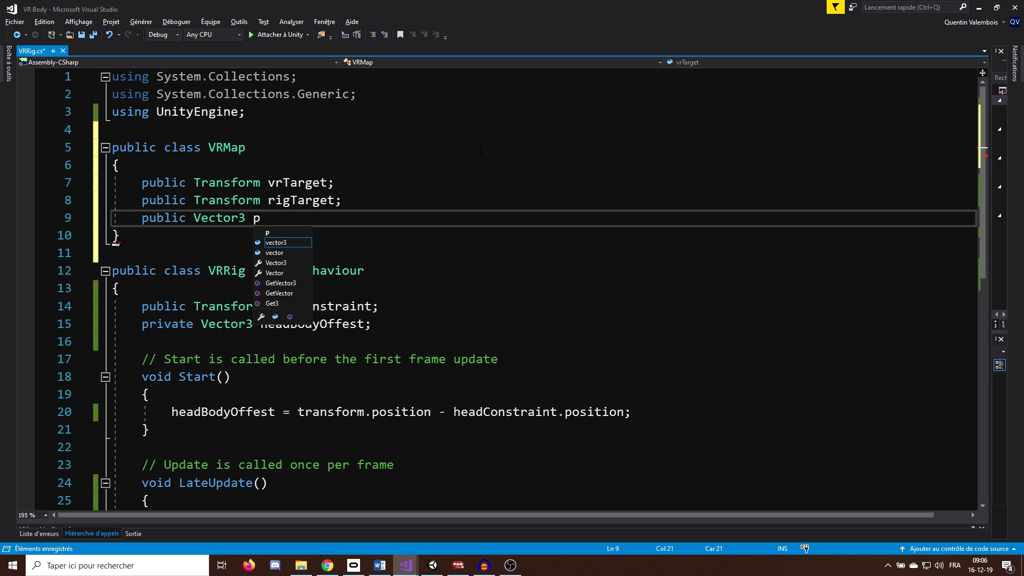
type("ackingPositio")
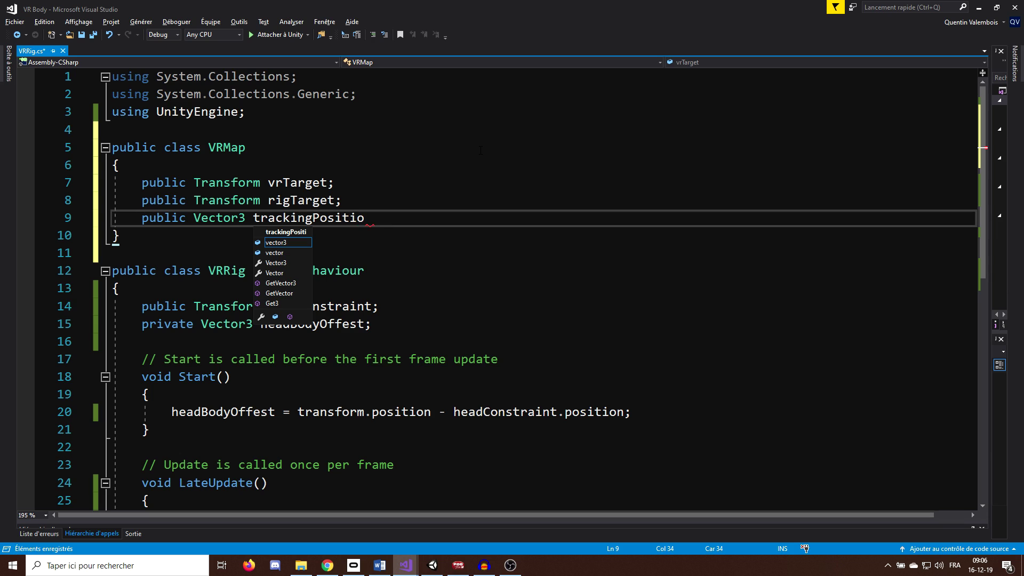
type(";")
key("Return")
type("publi")
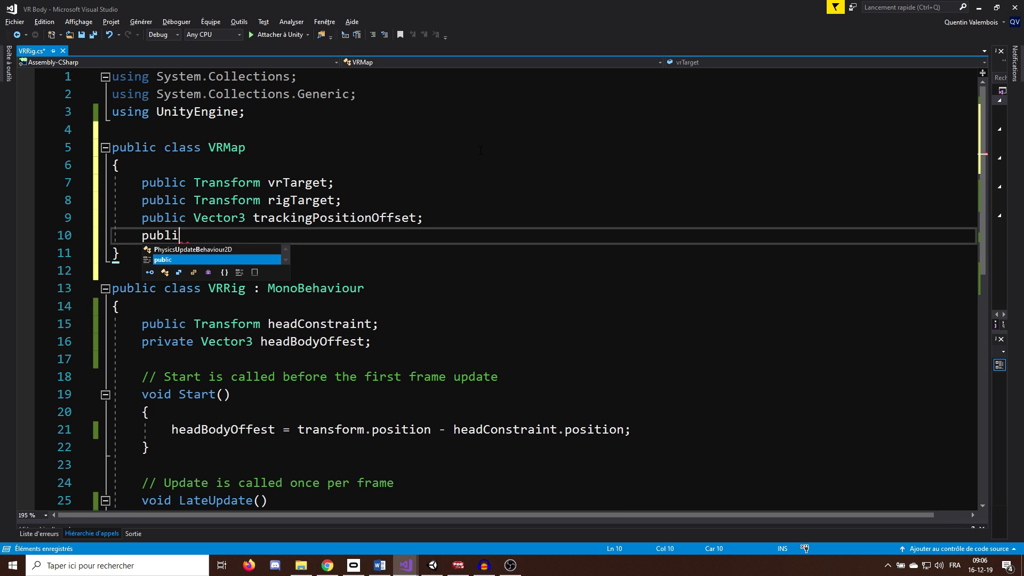
type("c Vector3 trackin")
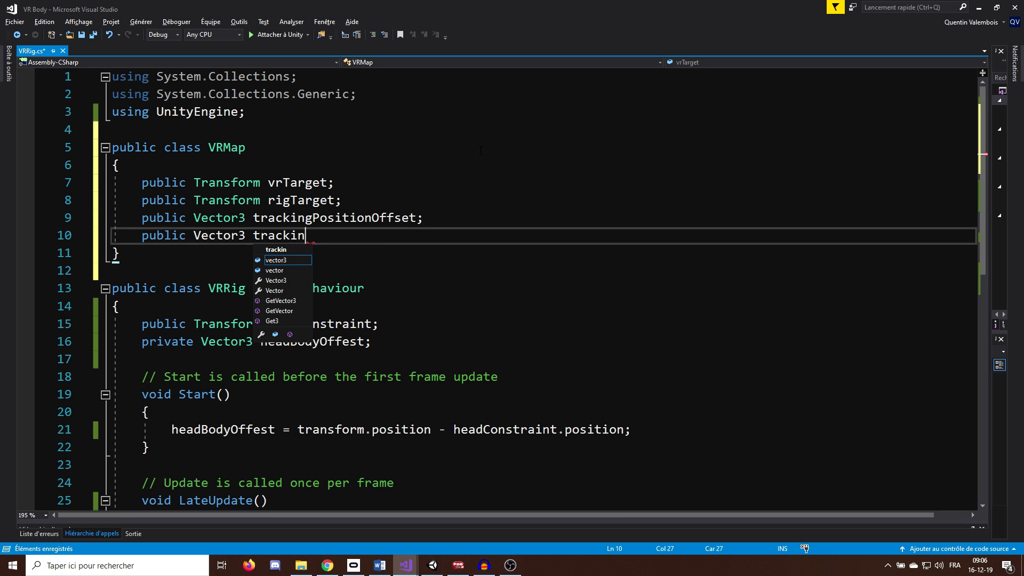
type("gRotationOffset;")
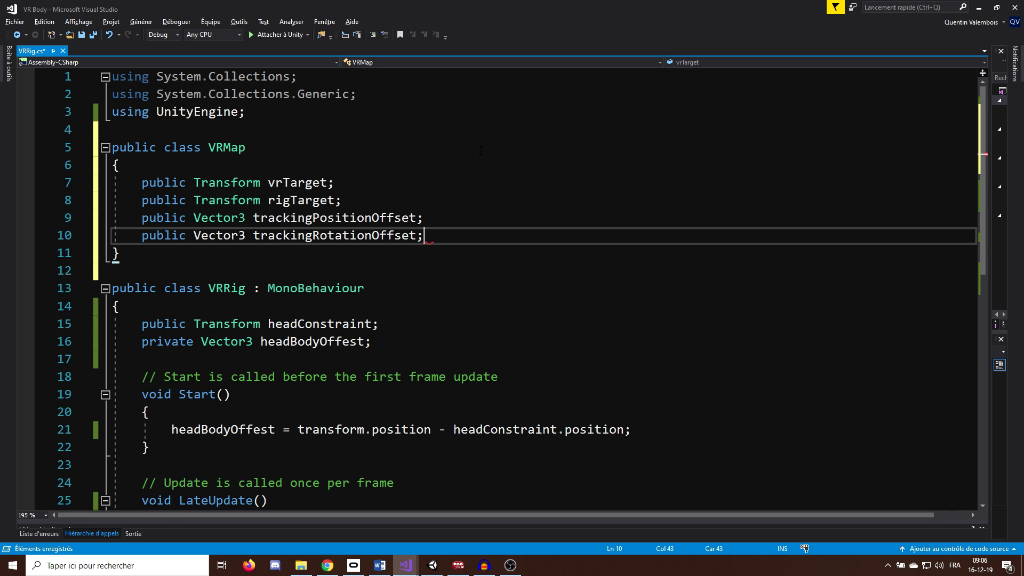
- Add an empty public void Map() method below the offset variables in the VRMap class and save the script
key("Return")
key("Return")
type("public ")
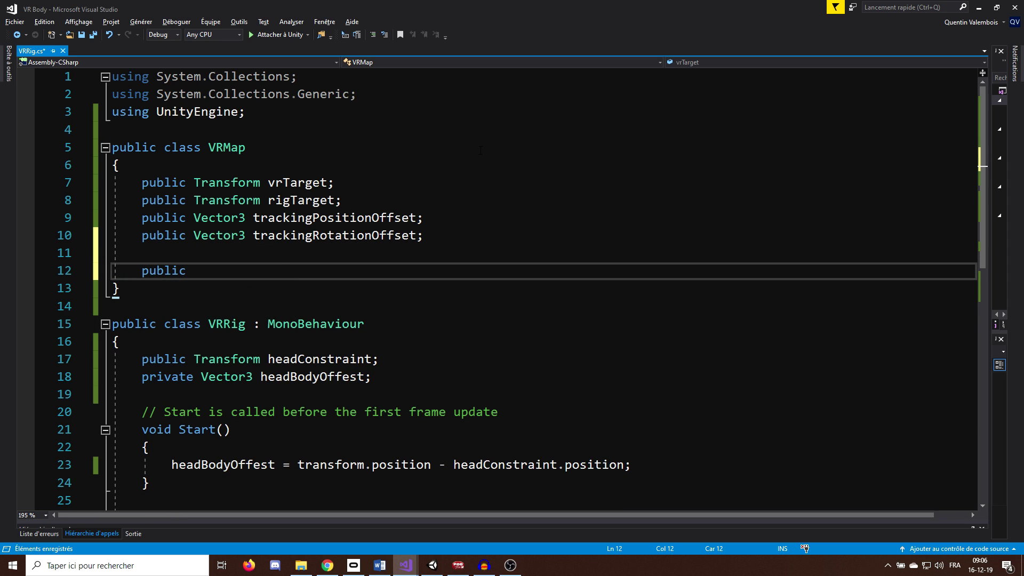
type("void Map()")
key("Return")
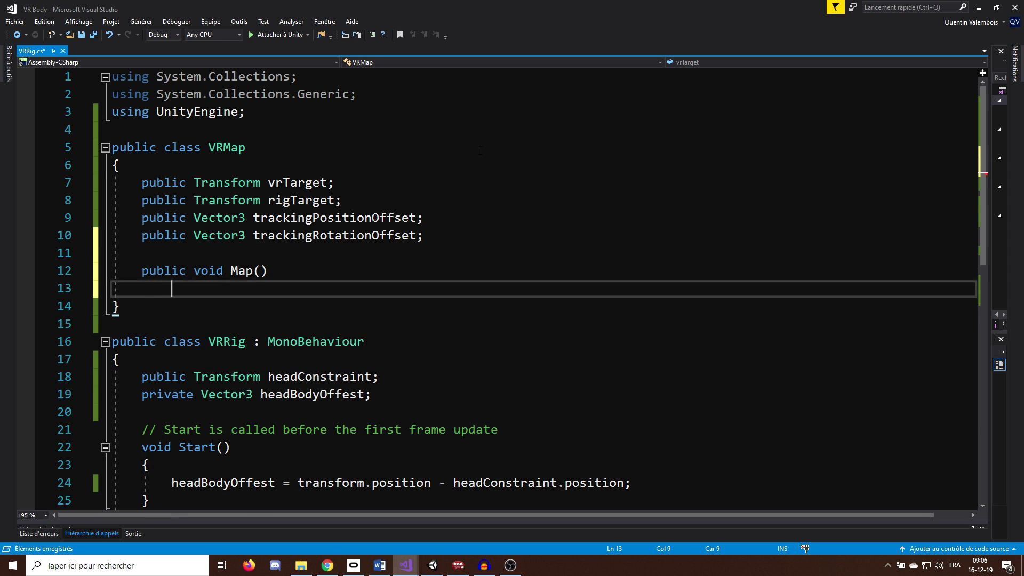
type("{")
key("Return")
key("ctrl+s")
- In Map(), set rigTarget.position to vrTarget.TransformPoint(trackingPositionOffset)
scroll(381, 187, "down", 1)
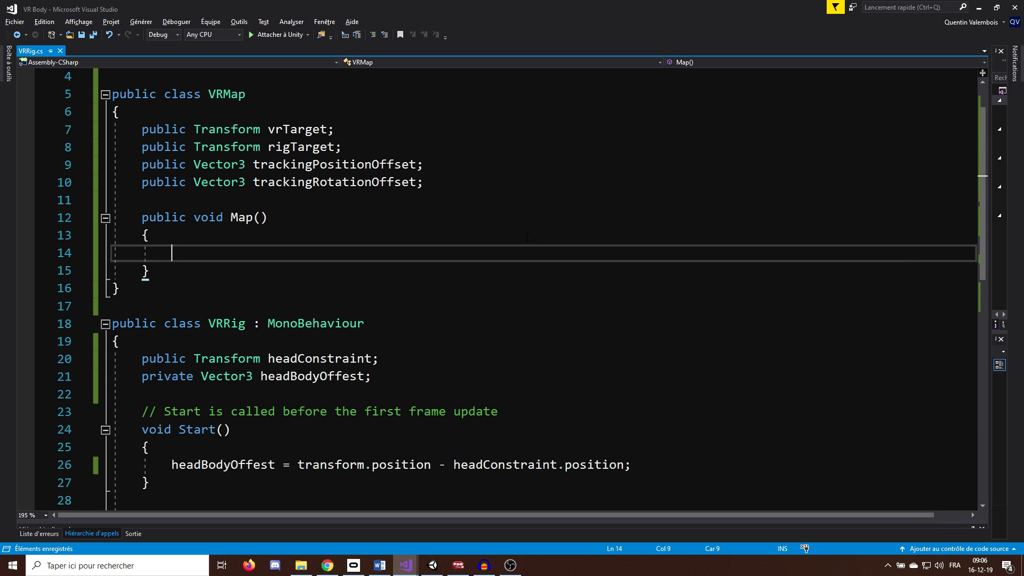
type("v")
key("BackSpace")
type("rig")
key("Tab")
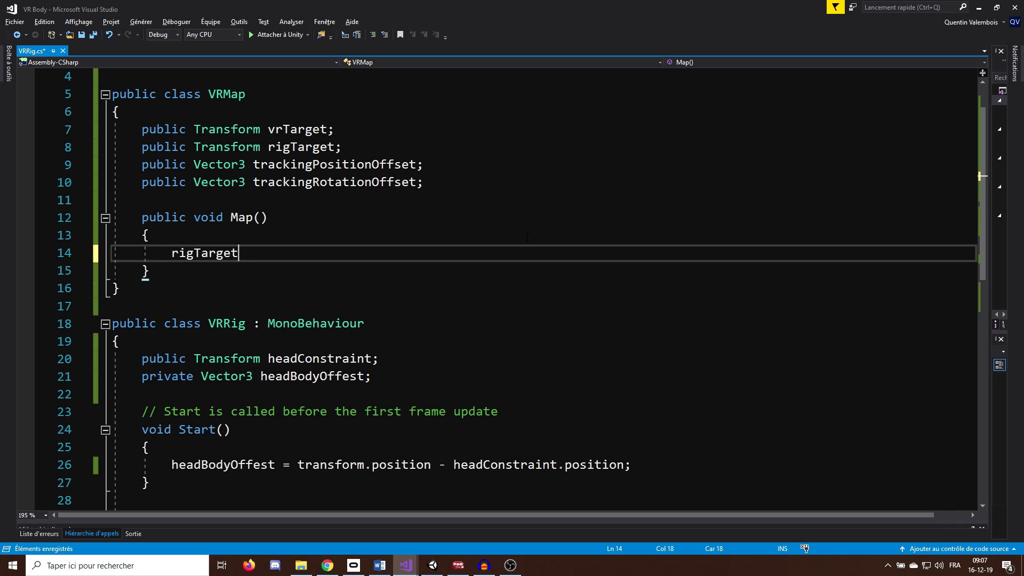
type(".position = Transform")
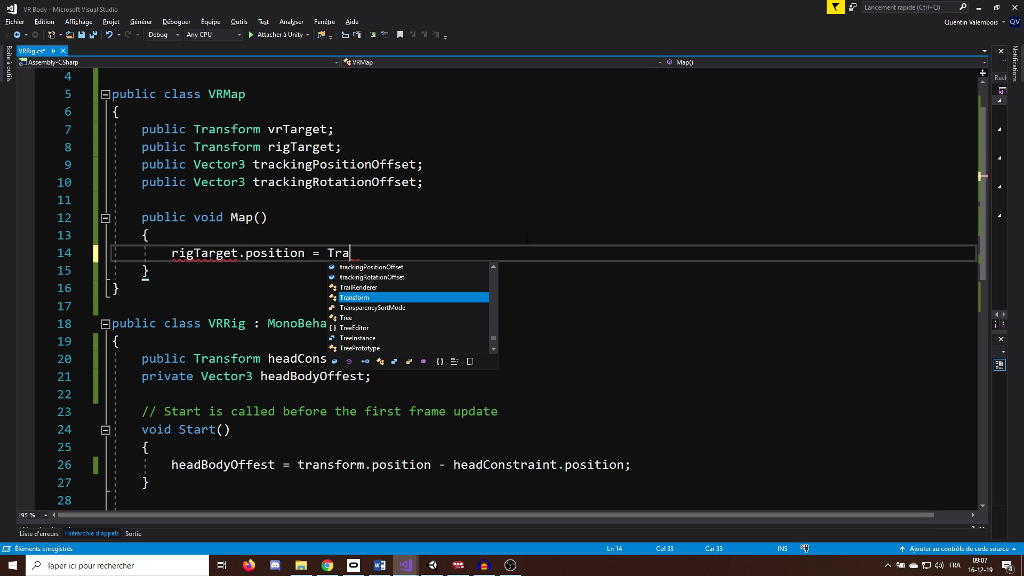
key("BackSpace")
key("BackSpace")
key("BackSpace")
key("BackSpace")
key("BackSpace")
key("BackSpace")
key("BackSpace")
key("BackSpace")
key("BackSpace")
type("vrTarget.TransformPoint(")
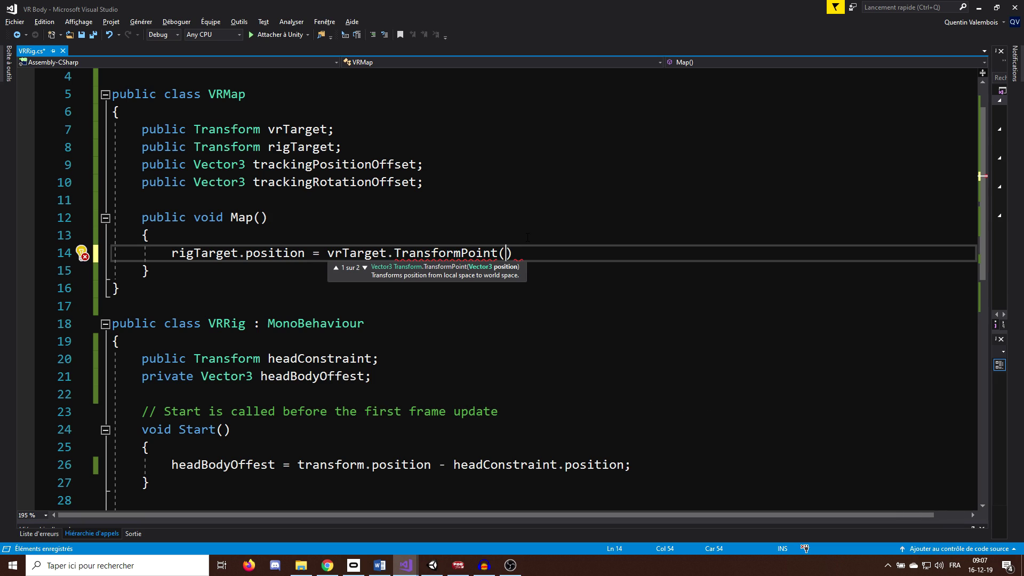
type("trackingPositionOffset);")
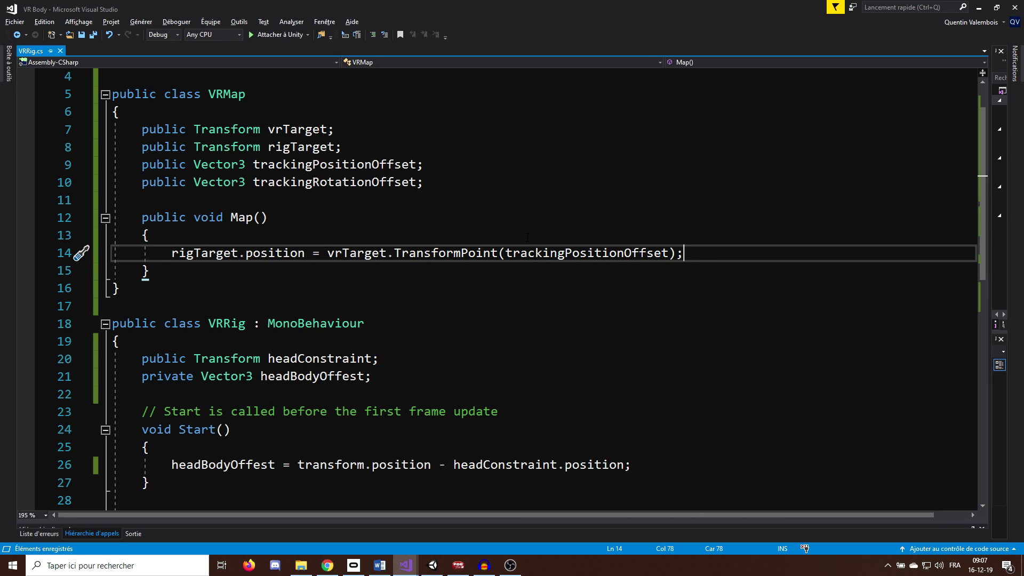
- Below the position line in Map(), set rigTarget.rotation to vrTarget.rotation * Quaternion.Euler(trackingRotationOffset)
key("Return")
type("rigT")
key("Tab")
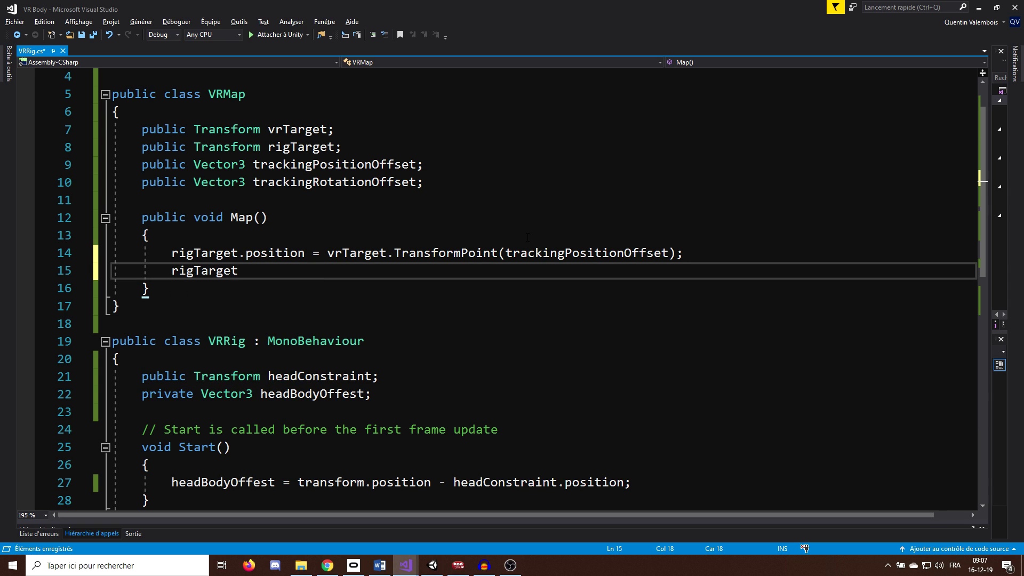
type(".ro")
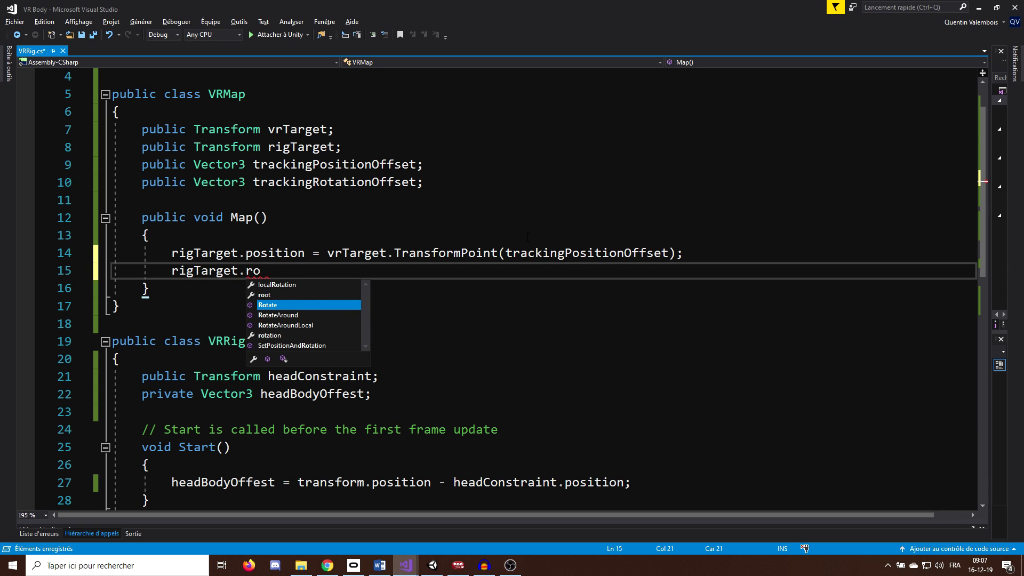
key("BackSpace")
type("otati")
key("Tab")
type("= vr")
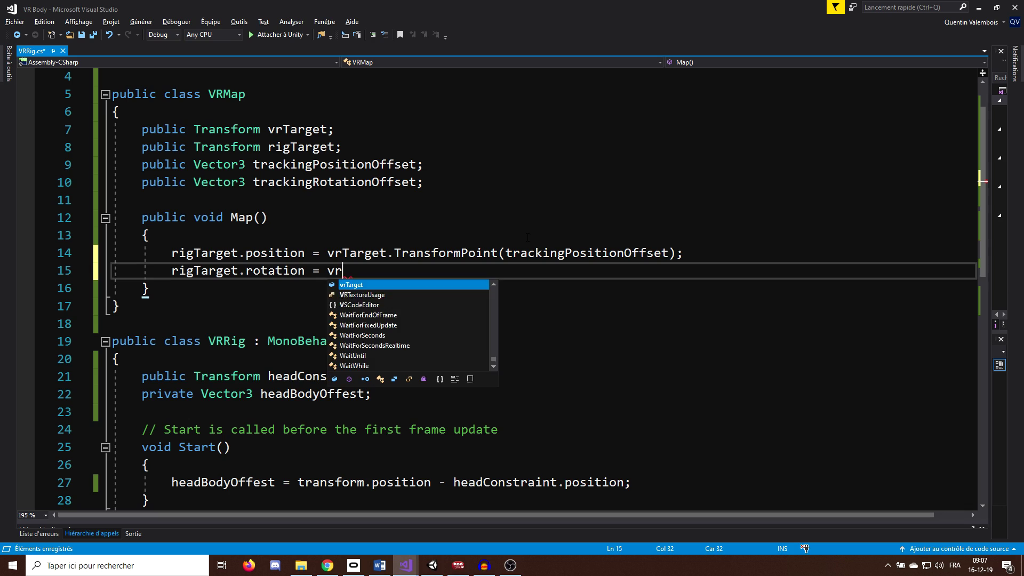
key("Tab")
type(".rotatio")
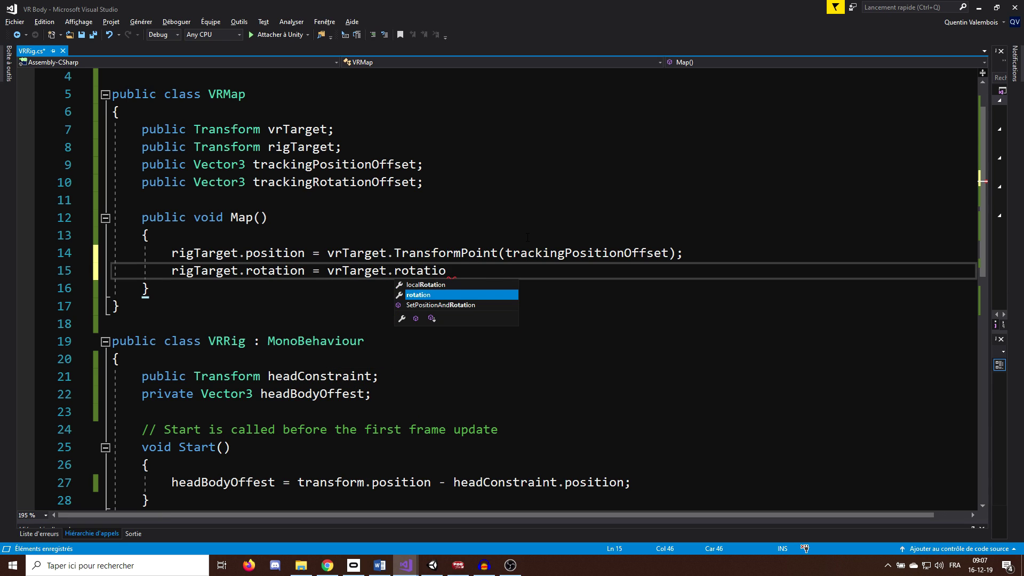
key("Tab")
type("* Quate")
key("Tab")
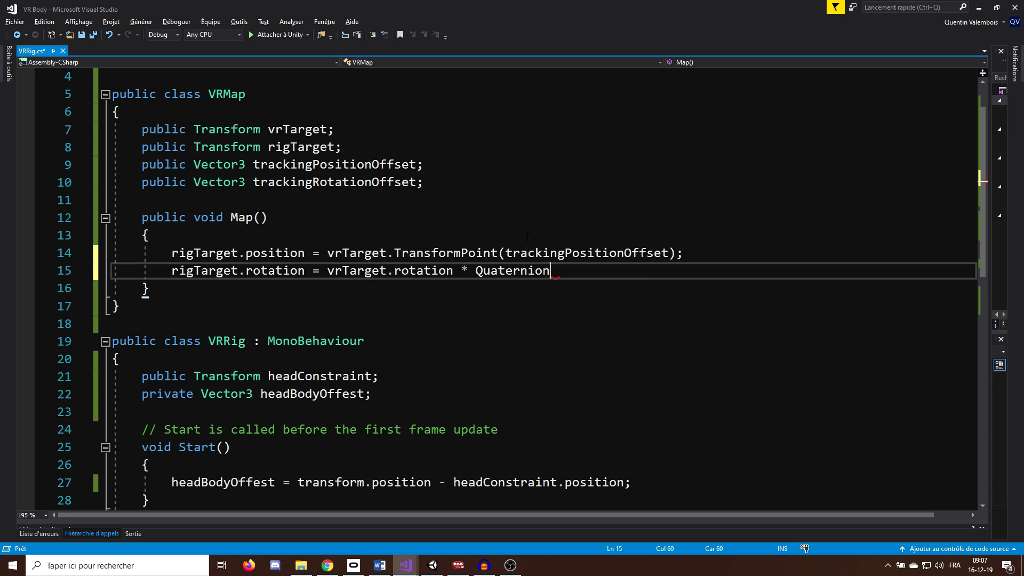
type(".Euler(trackingR")
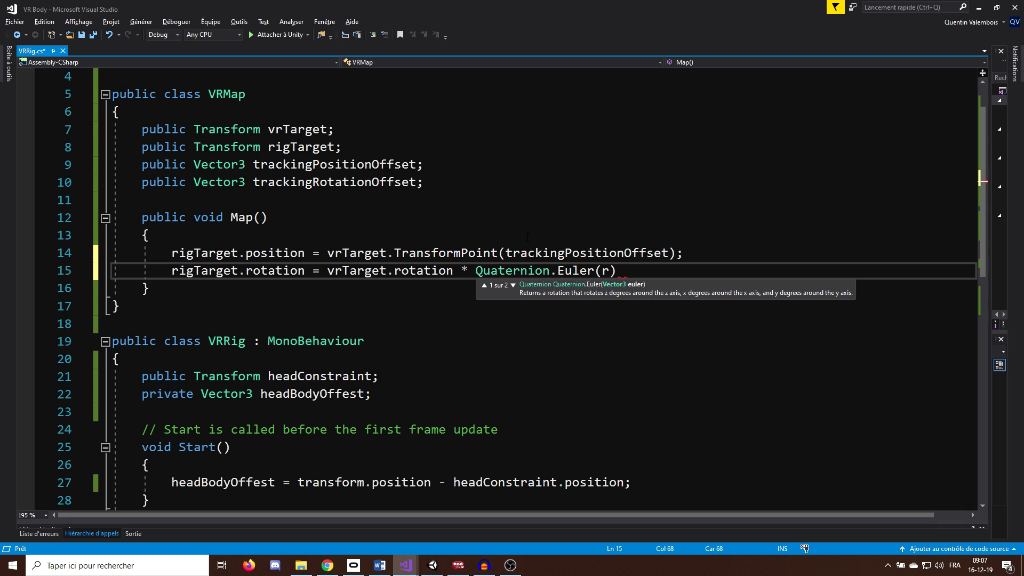
type("otati")
key("Tab")
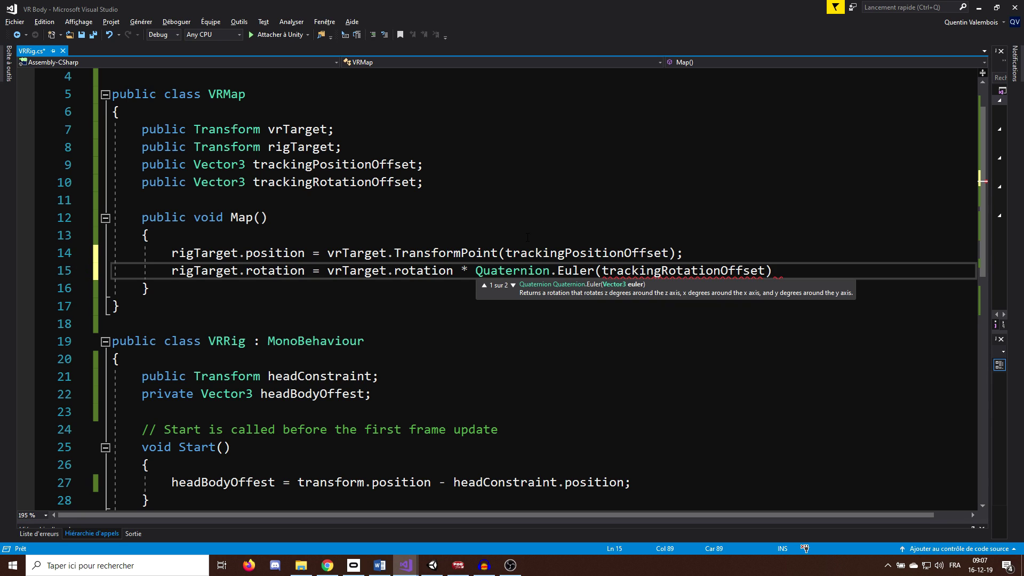
type(")")
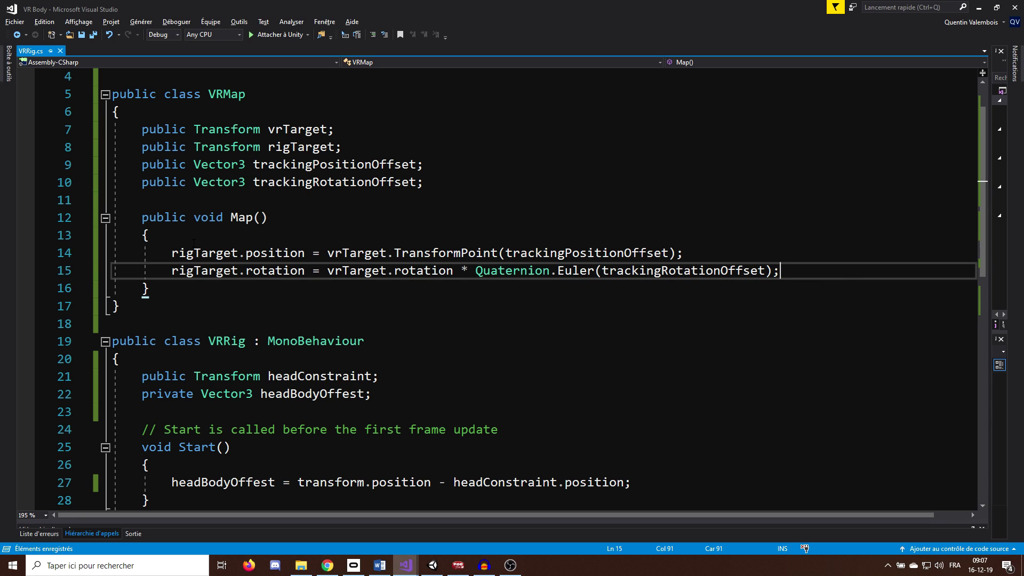
- Declare a public VRMap variable named head at the start of the VRRig class, above headConstraint
scroll(194, 242, "down", 2)
left_click(163, 255)
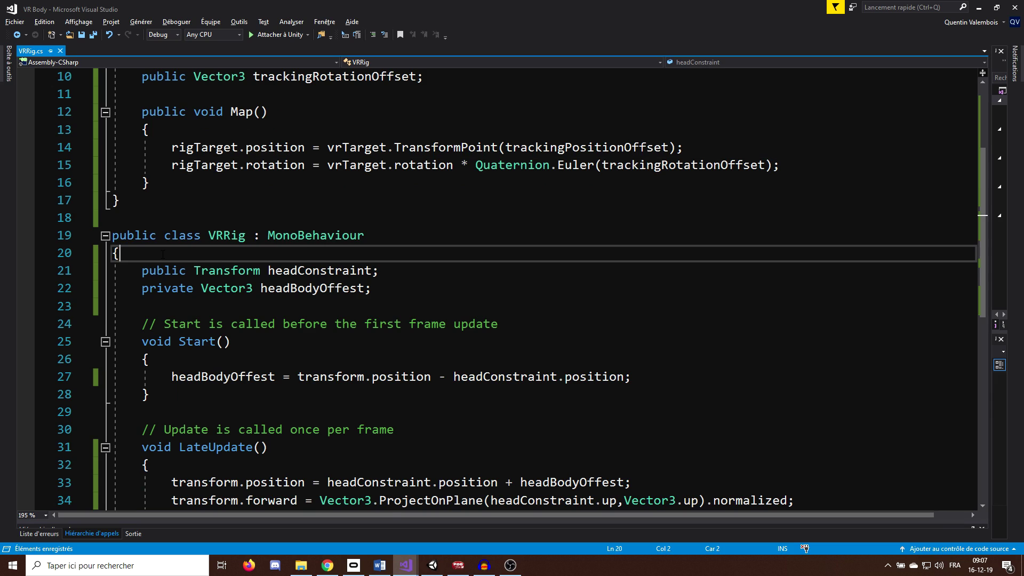
key("Return")
key("Return")
key("Up")
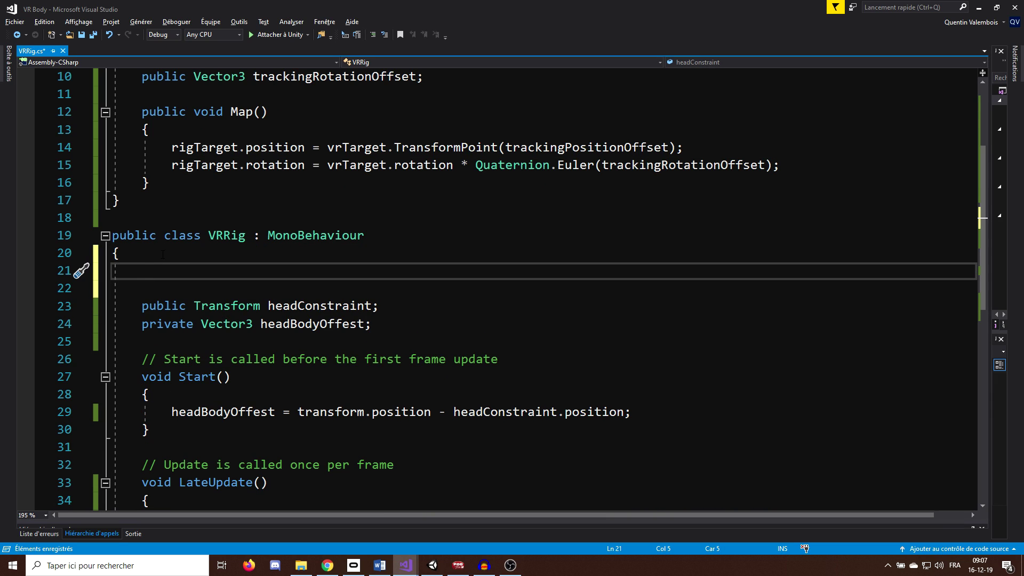
type("public VRMap head;")
key("Return")
- Declare the public VRMap variables leftHand and rightHand below head in the VRRig class
type("public VR")
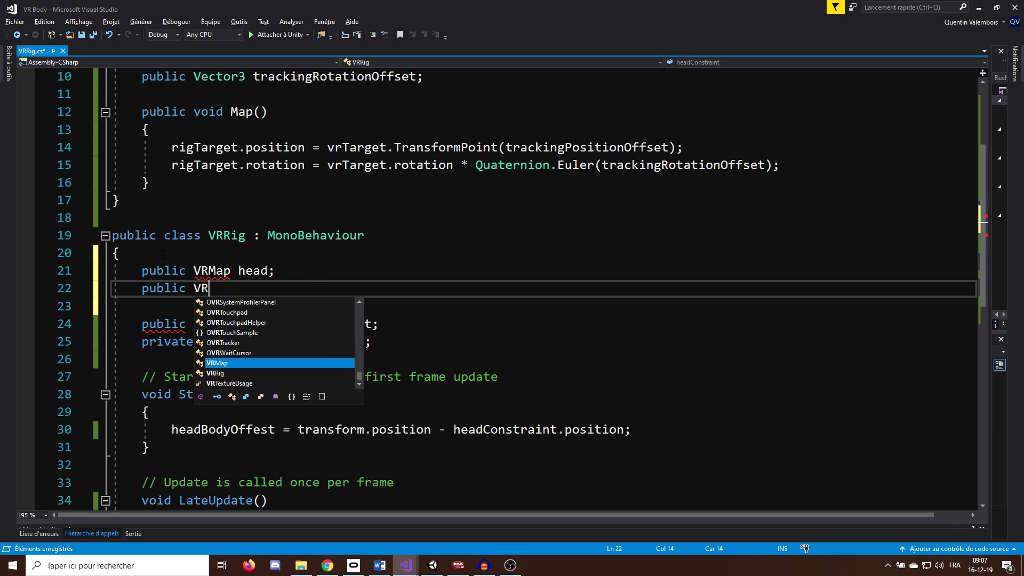
type("Map leftHa")
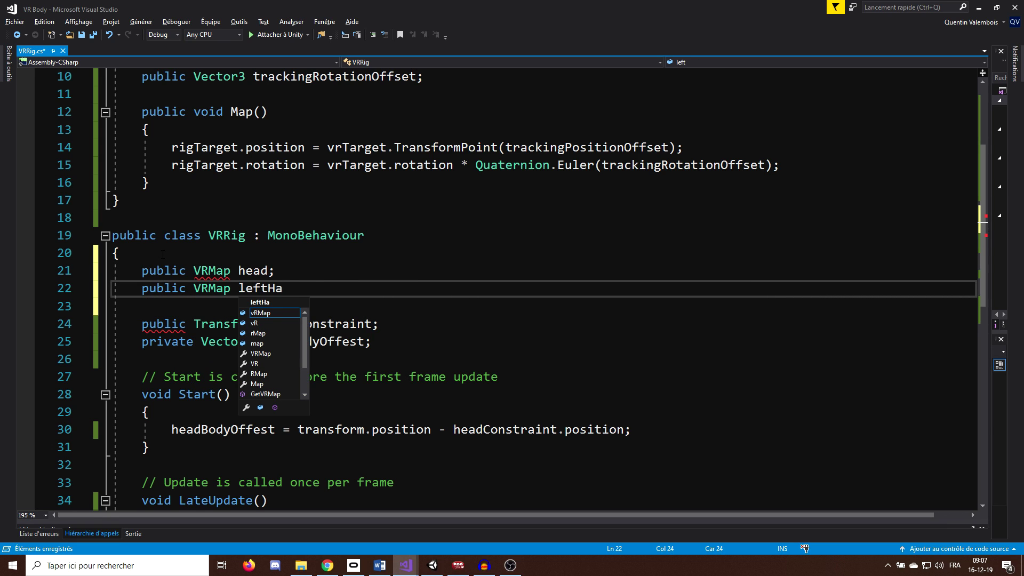
type("nd;")
key("Return")
type("public VRMa")
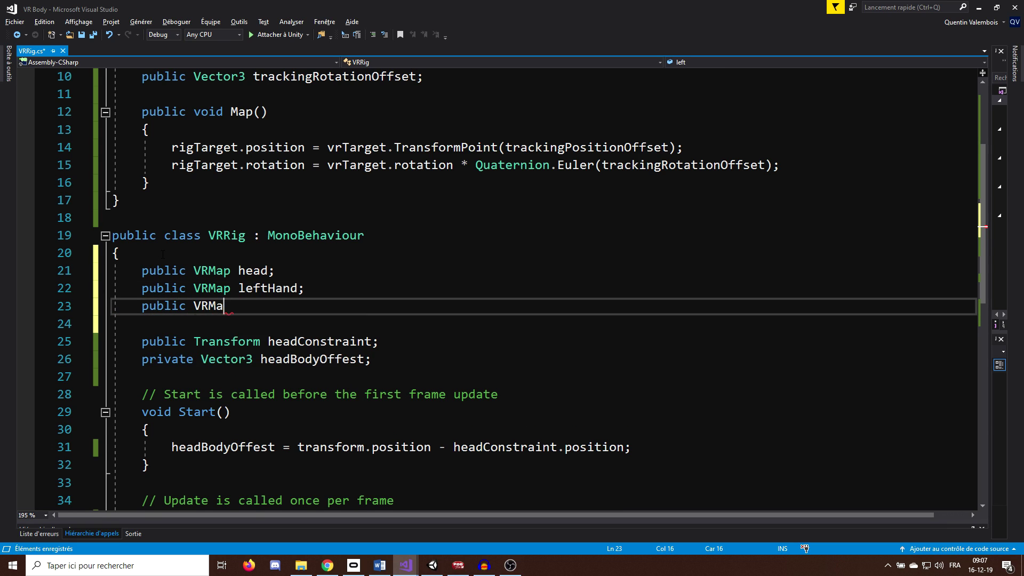
type("p rightHand;")
key("Return")
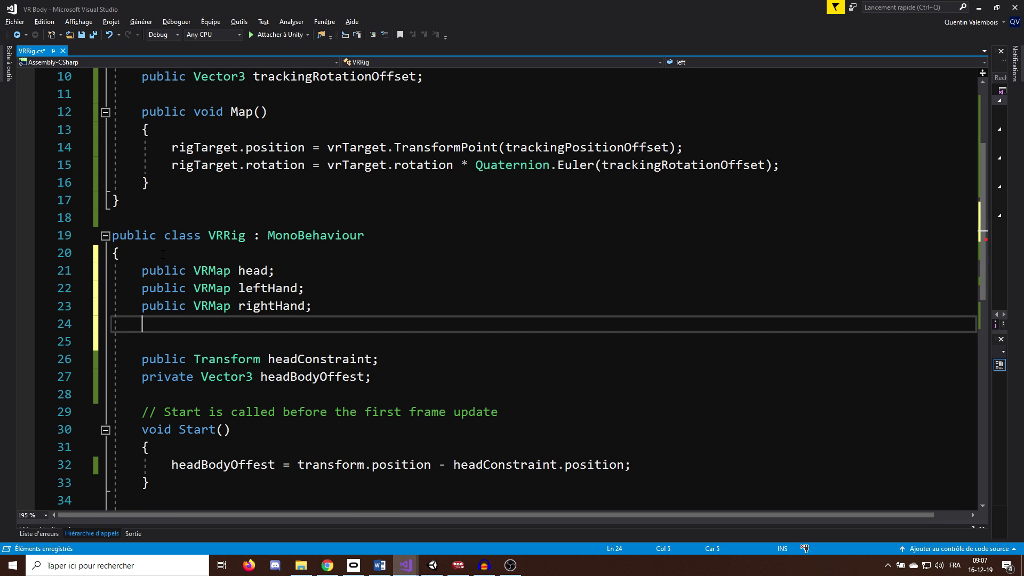
- At the end of LateUpdate, call Map() on head, leftHand and rightHand, leaving a blank line after the transform.forward line
scroll(163, 254, "down", 5)
left_click(809, 329)
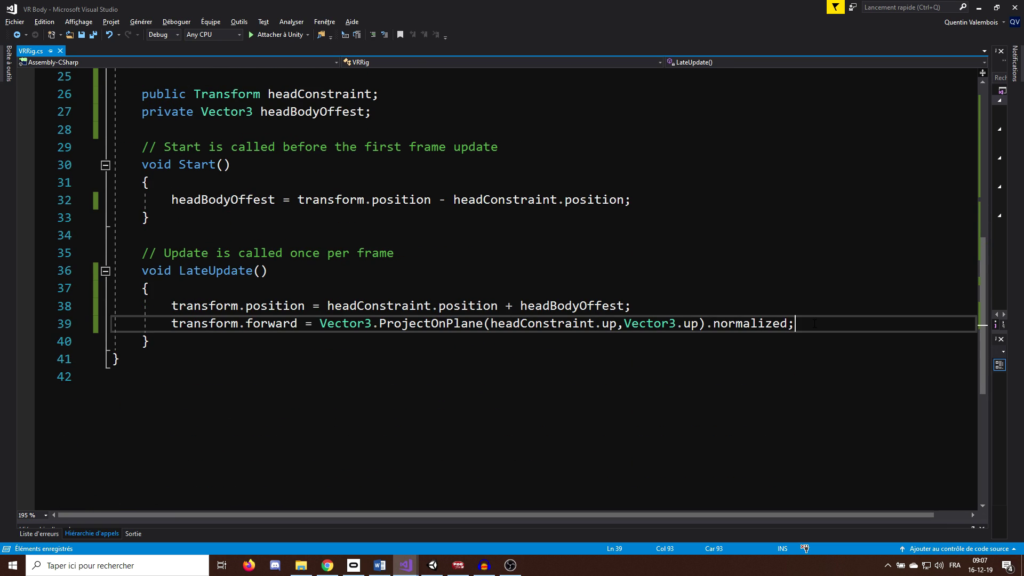
key("Return")
key("Return")
type("head.Map();")
key("Return")
type("leftHand.Map();")
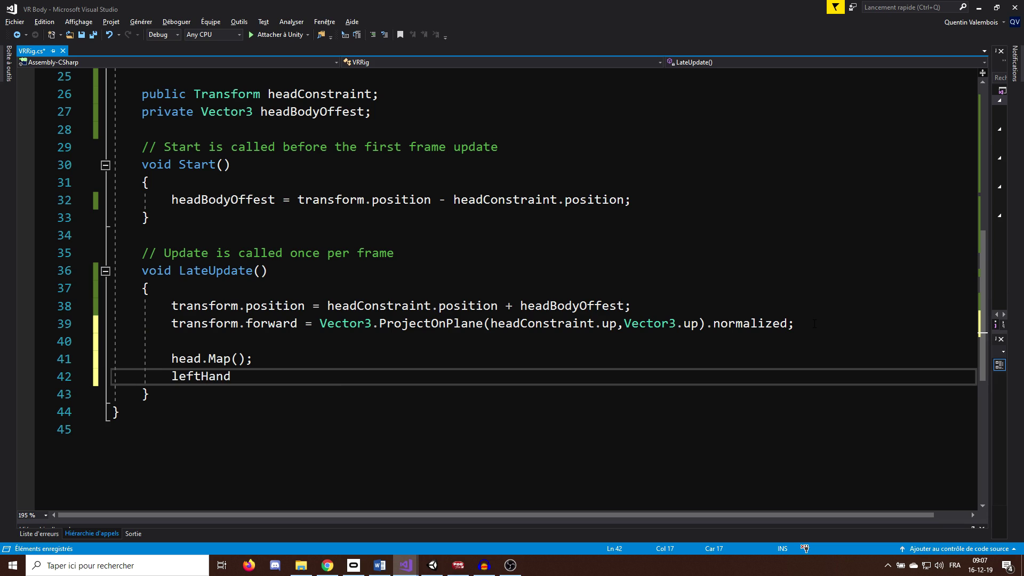
key("Return")
type("rightHand")
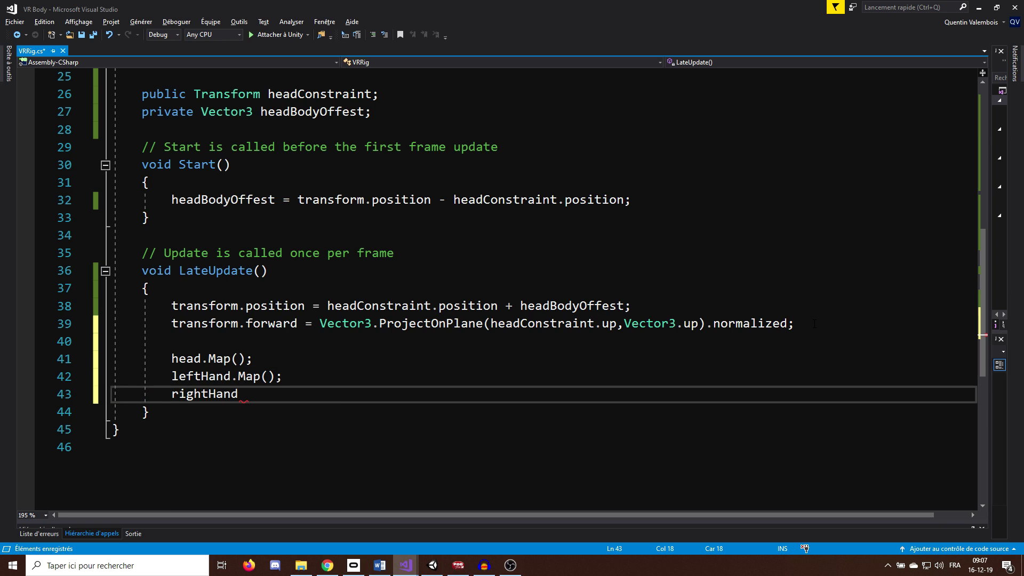
type("/")
key("BackSpace")
type(".Map();")
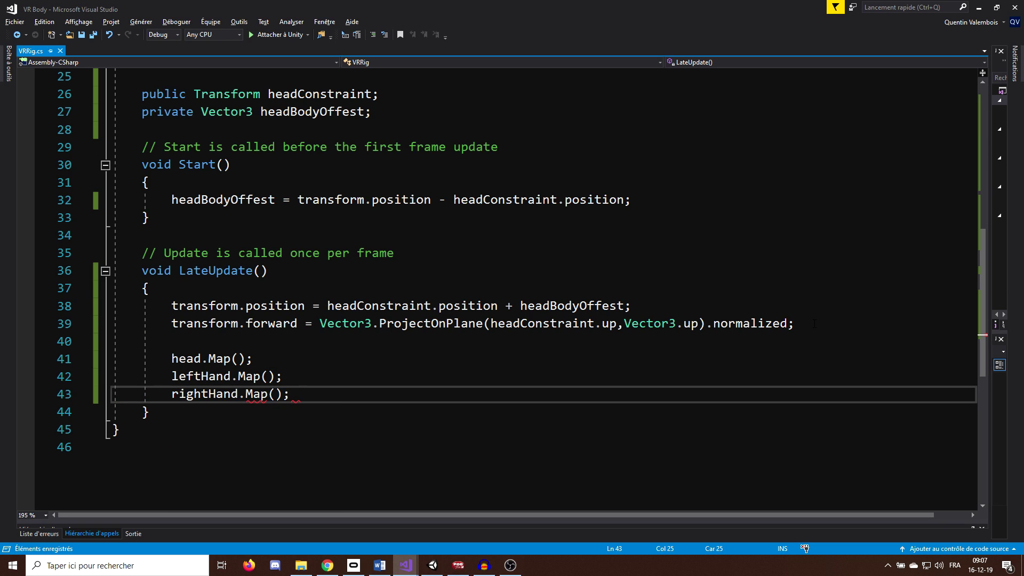
- Switch to Unity and select Robot Kyle to check the fields of its VR Rig component
left_click(479, 446)
left_click(433, 565)
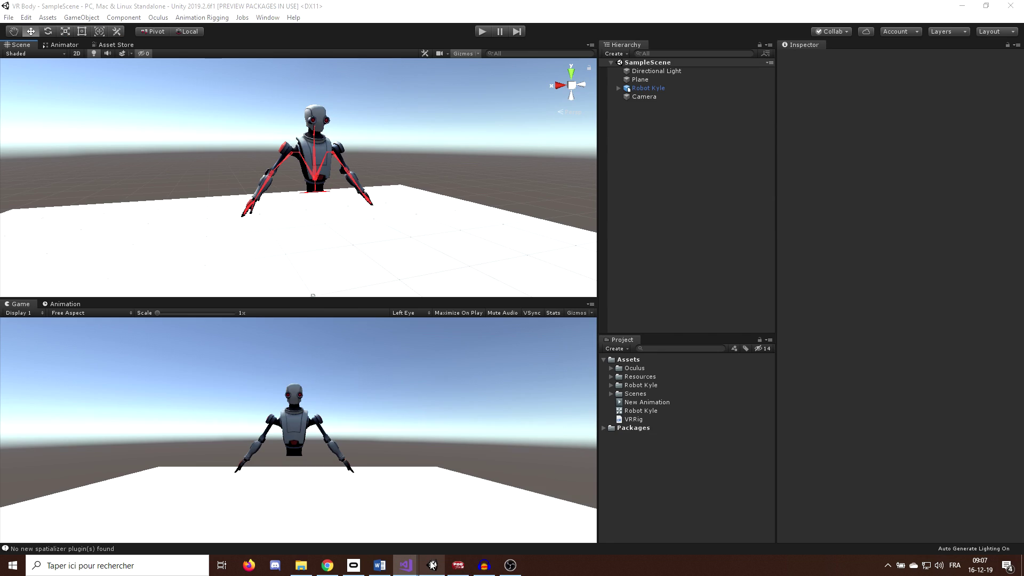
left_click(638, 89)
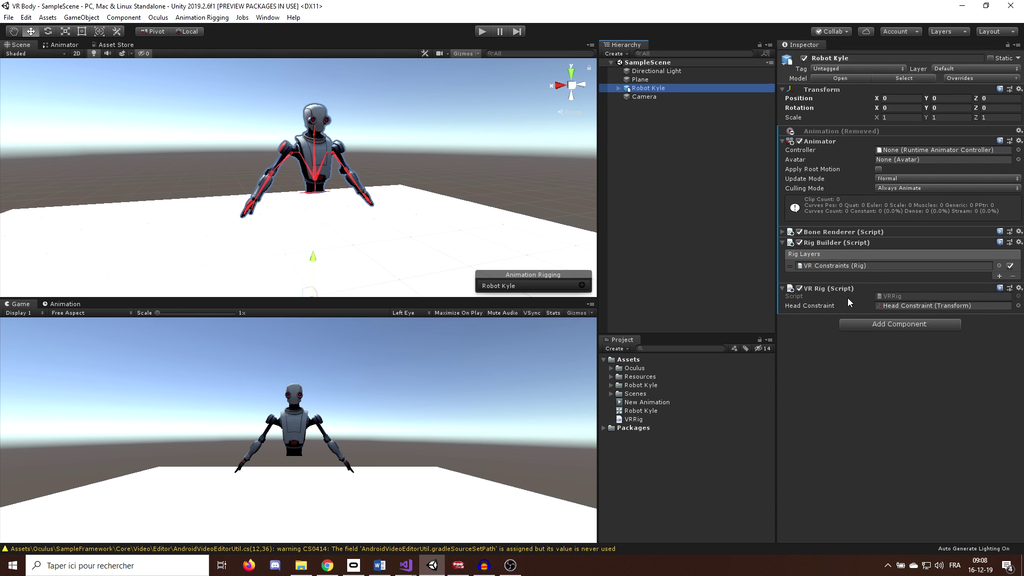
- Return to VRRig.cs in Visual Studio and add the [System.Serializable] attribute above the VRMap class
key("alt+Tab")
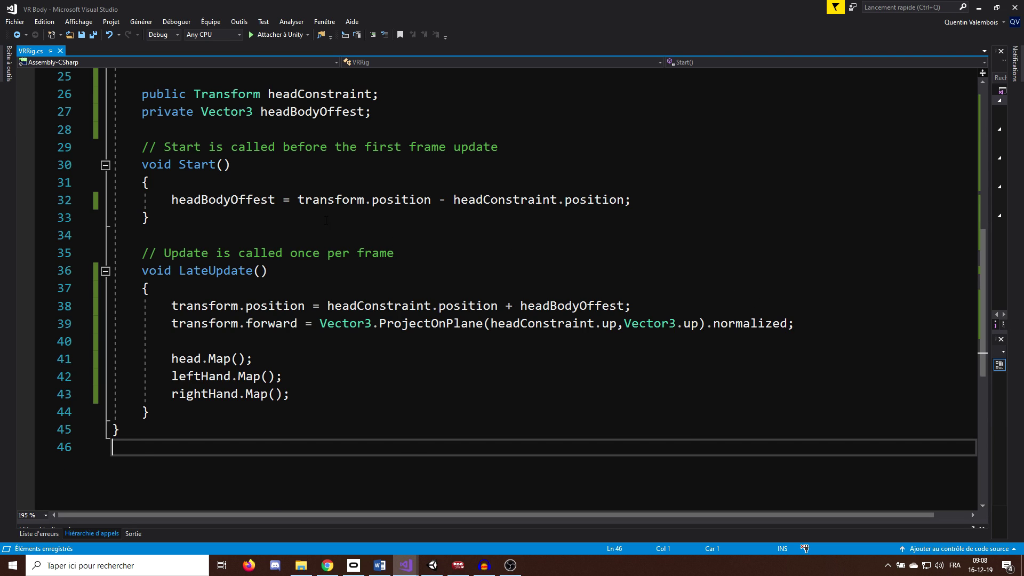
scroll(480, 224, "up", 8)
left_click(175, 133)
key("Return")
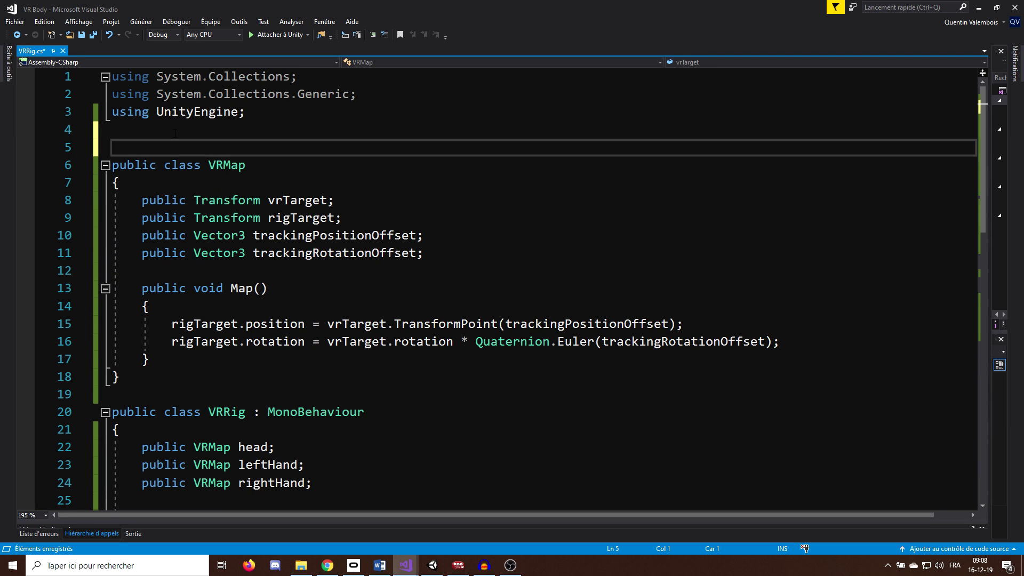
type("[Syste")
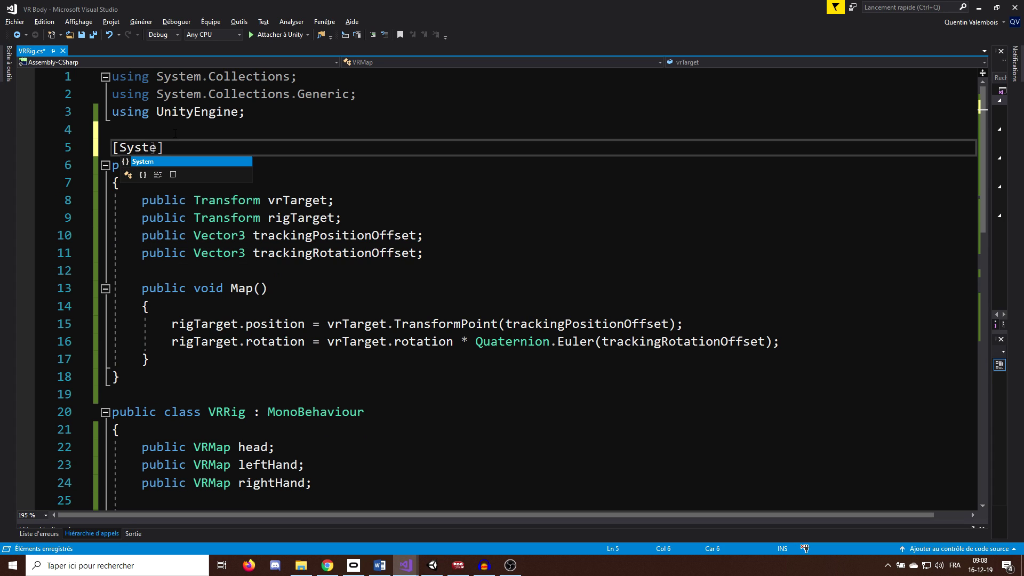
type("m.seri")
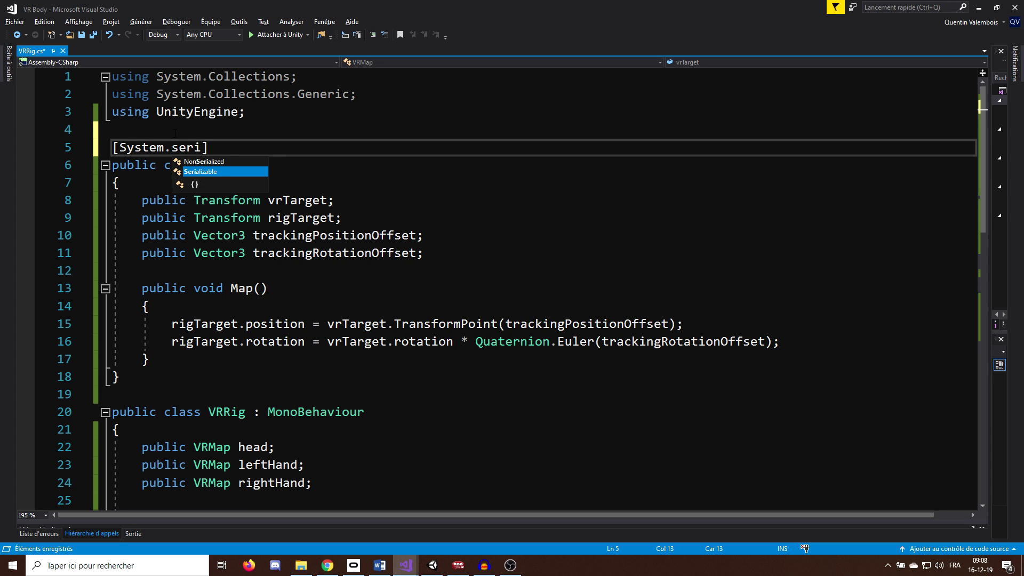
key("Tab")
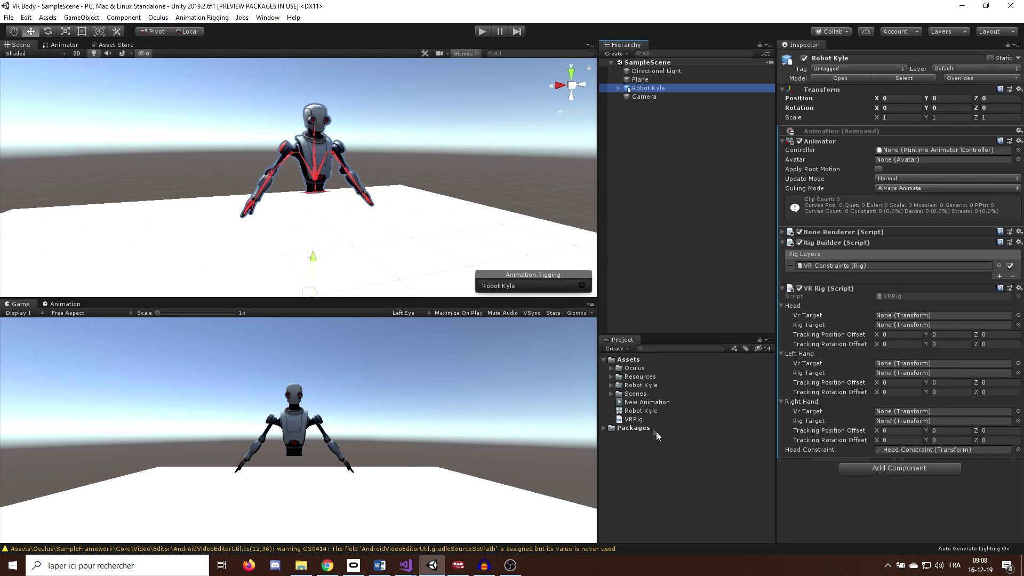
- Search the Unity project assets for OVRCamera and add the OVRCameraRig prefab to SampleScene
left_click(632, 367)
left_click(671, 349)
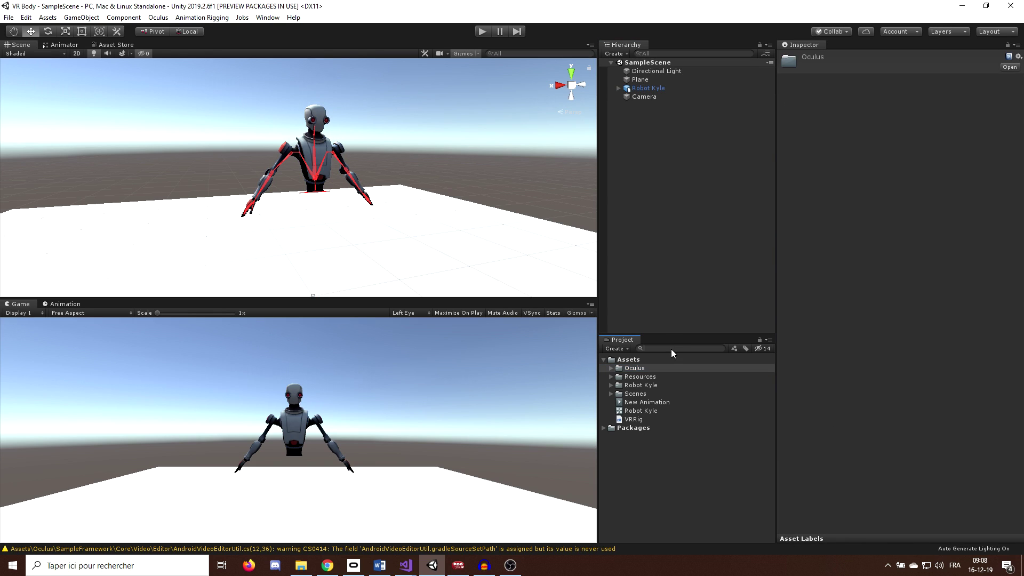
type("OVRCamera")
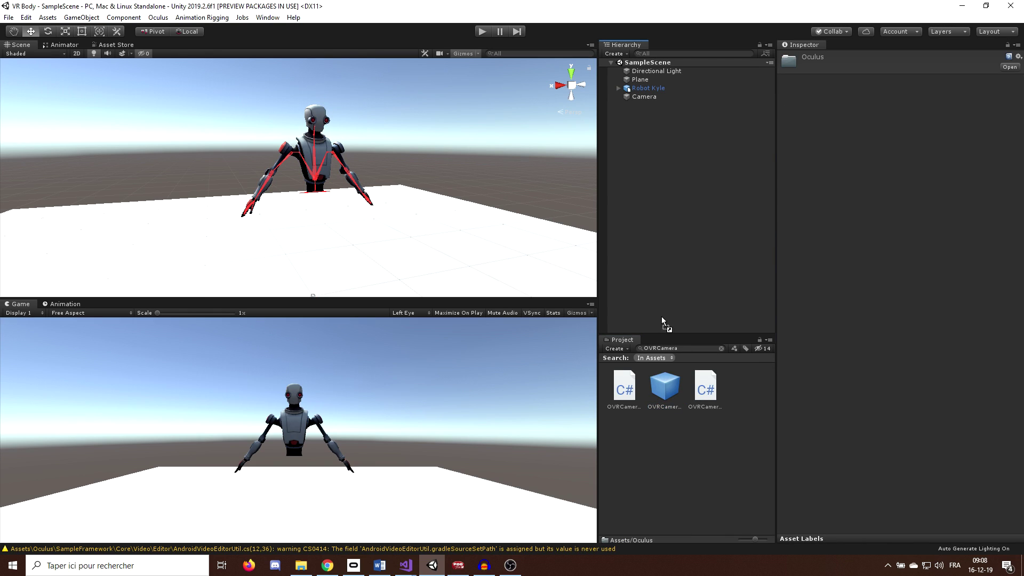
left_click_drag(662, 318, 663, 280)
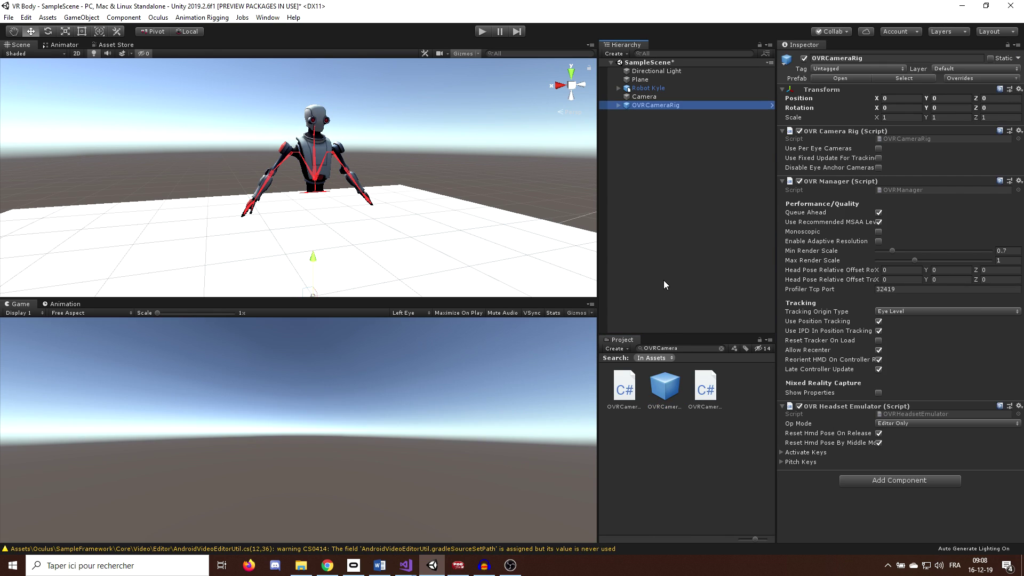
- Delete the standalone Camera object from SampleScene
scroll(497, 144, "down", 3)
left_click(642, 96)
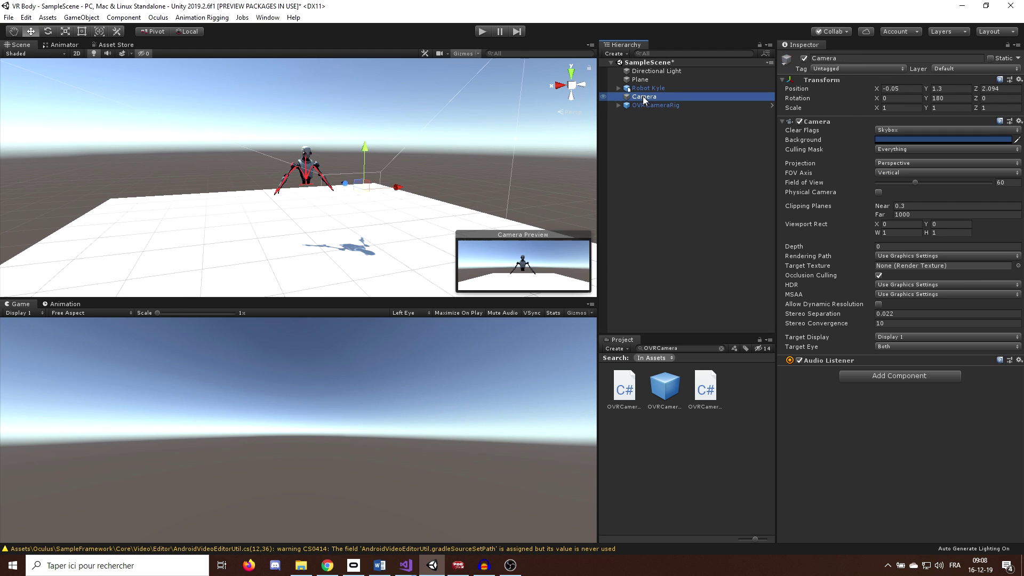
right_click(642, 96)
left_click(661, 153)
- Set the Tracking Origin Type of the OVRCameraRig's OVR Manager to Floor Level
left_click(649, 96)
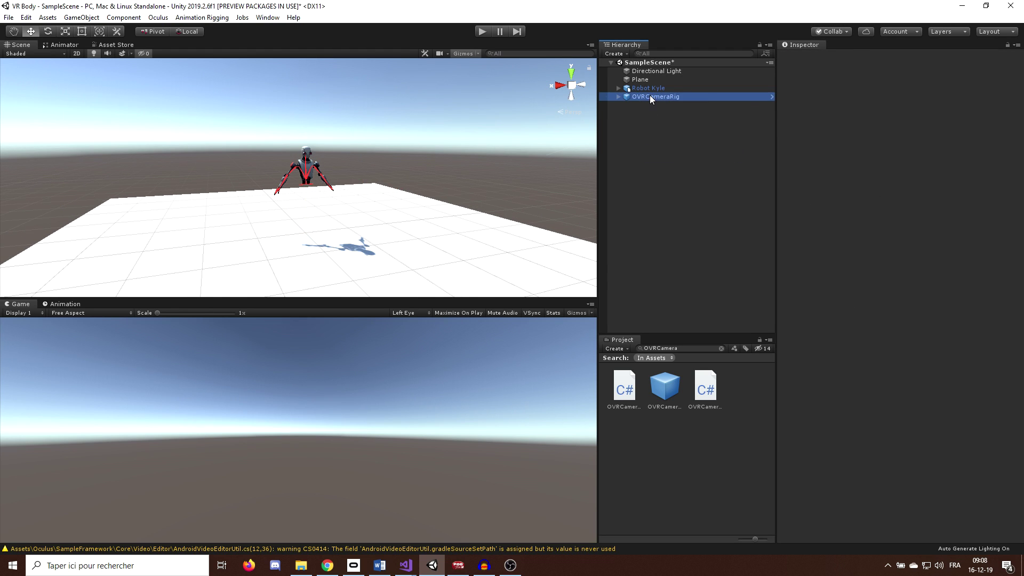
left_click(892, 311)
left_click(910, 335)
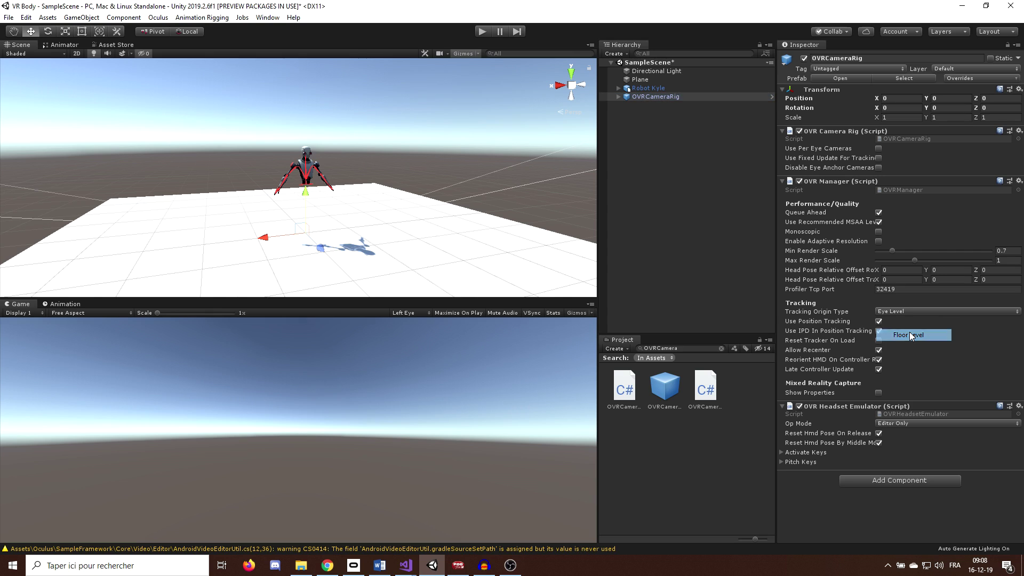
- Assign CenterEyeAnchor, LeftHandAnchor and RightHandAnchor as the head, left hand and right hand Vr Targets of Robot Kyle's VR Rig
left_click(631, 89)
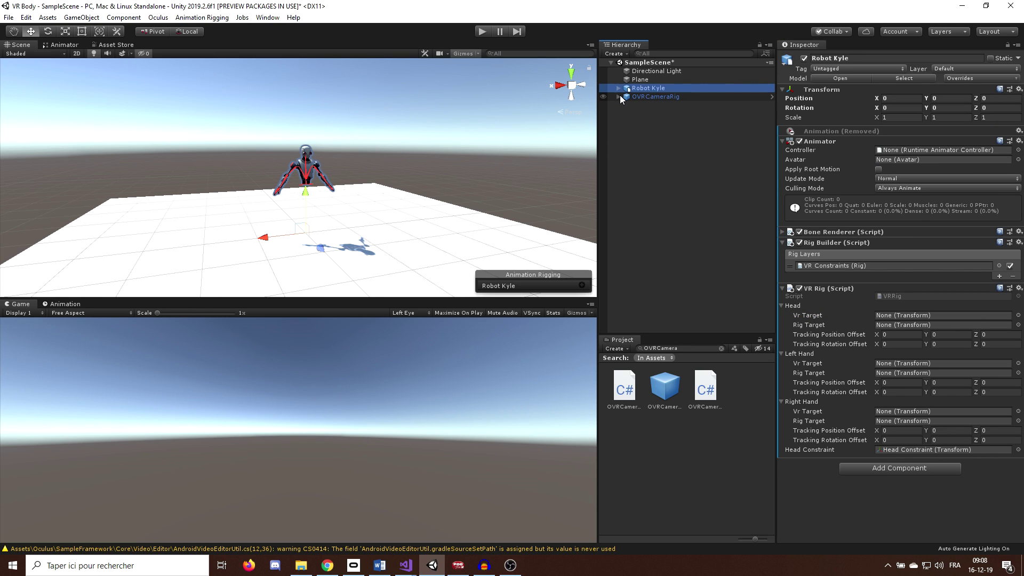
left_click(618, 97, "alt")
left_click_drag(668, 123, 895, 317)
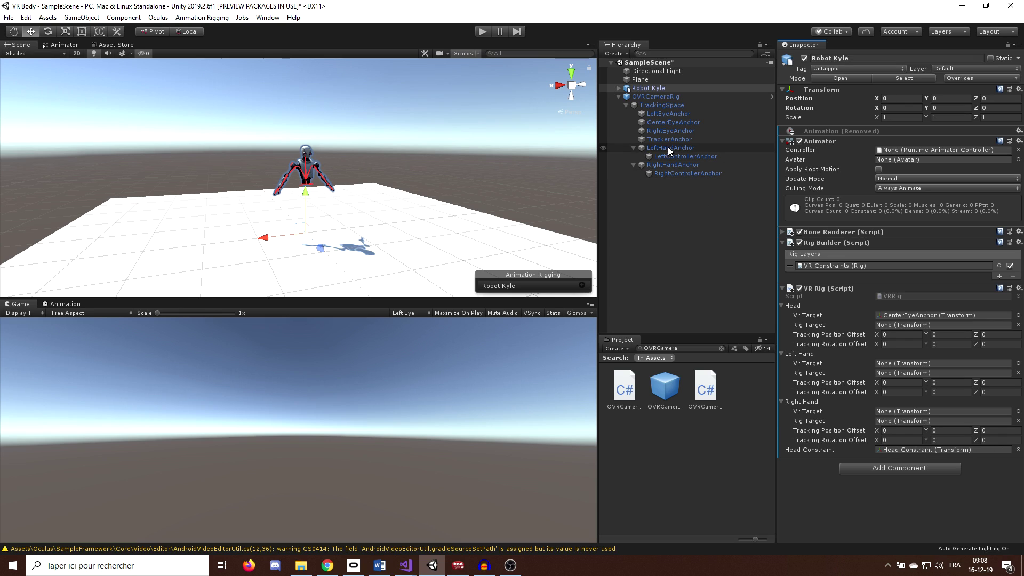
left_click_drag(668, 149, 900, 365)
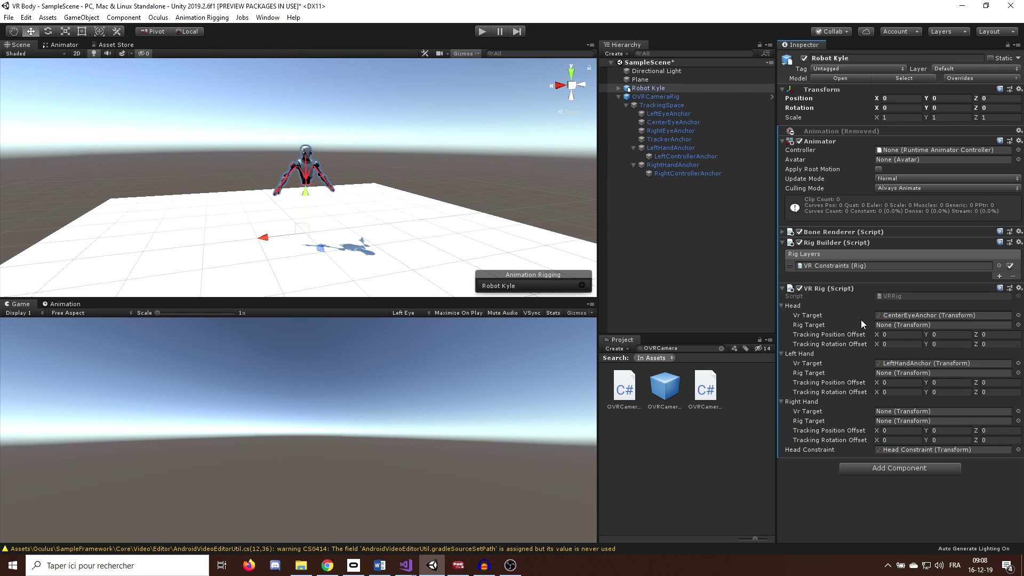
left_click_drag(667, 164, 933, 410)
- Assign Head Constraint, the Left Arm IK Target and the Right Arm IK Target as the matching Rig Targets in Robot Kyle's VR Rig
left_click(619, 89)
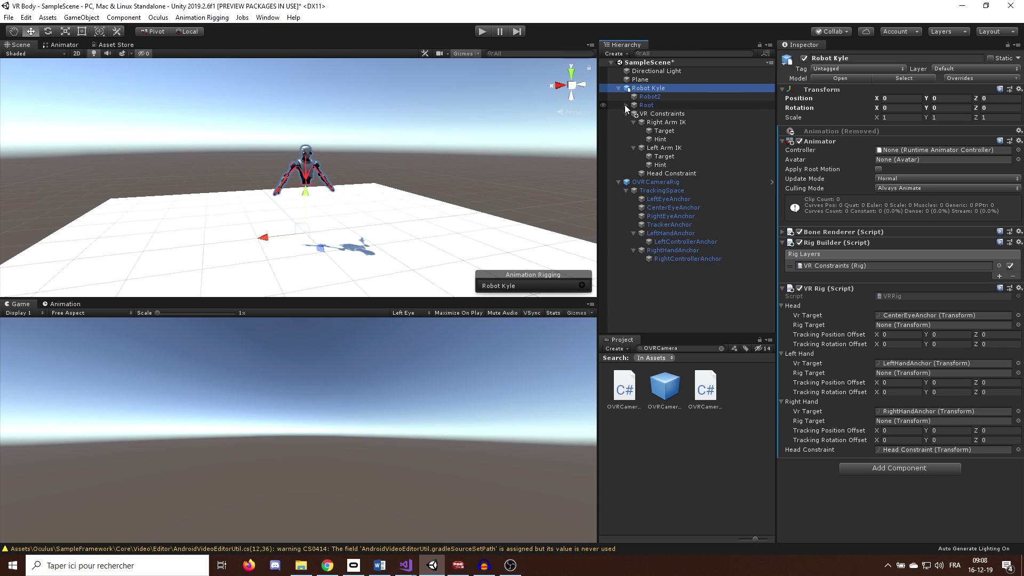
left_click(666, 173)
left_click_drag(664, 170, 907, 328)
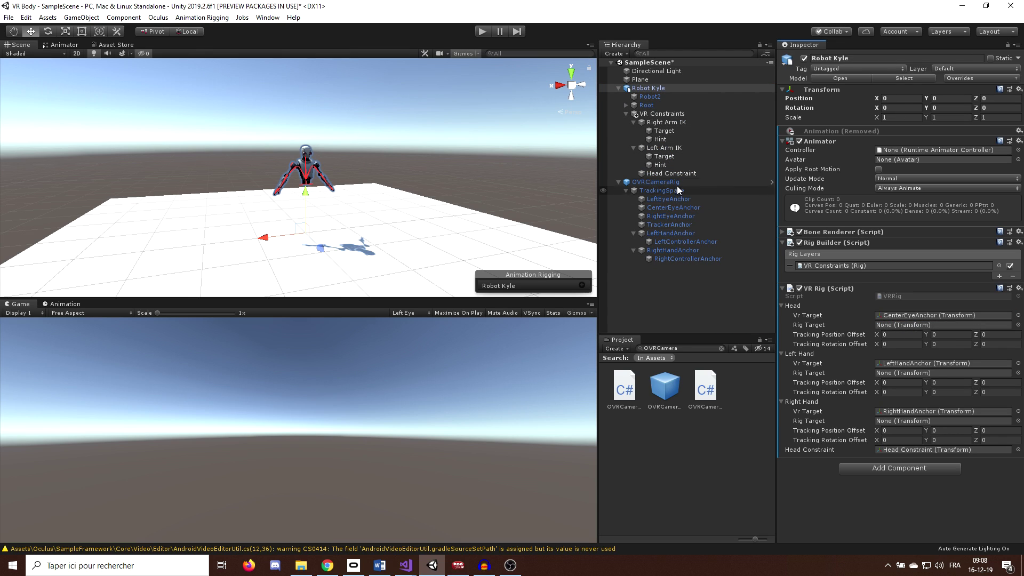
left_click_drag(672, 174, 900, 327)
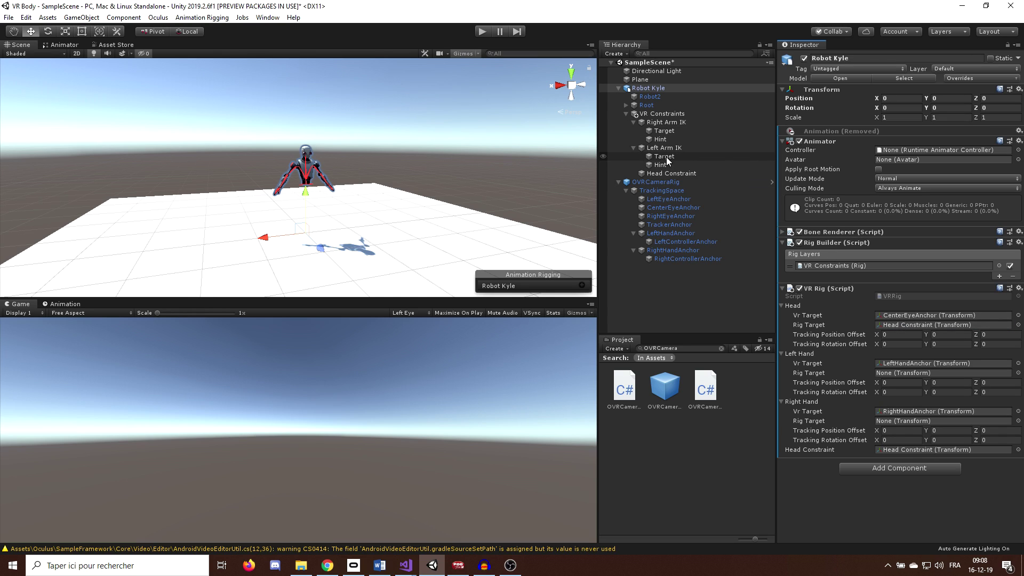
left_click_drag(665, 158, 903, 375)
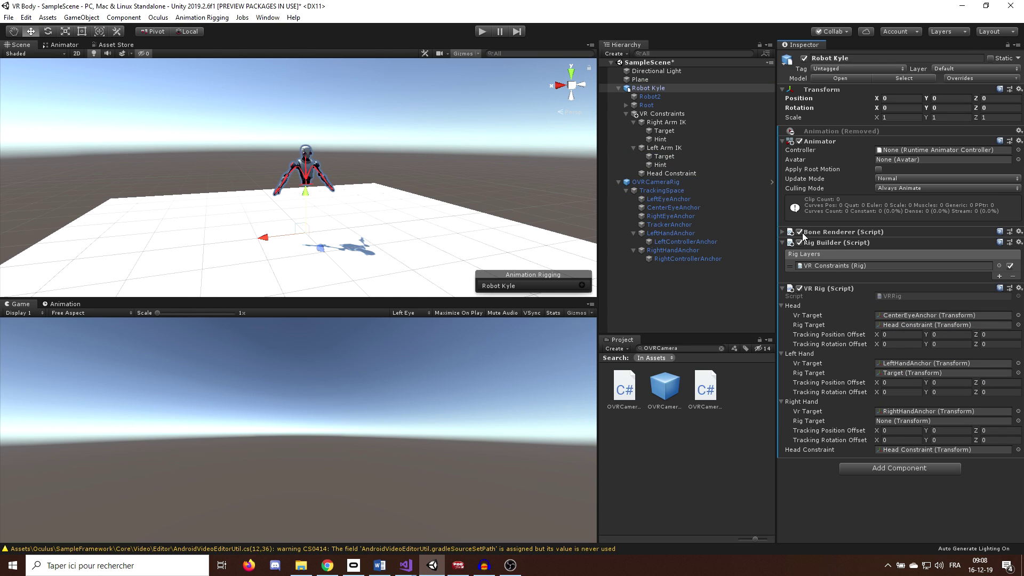
left_click_drag(668, 131, 917, 424)
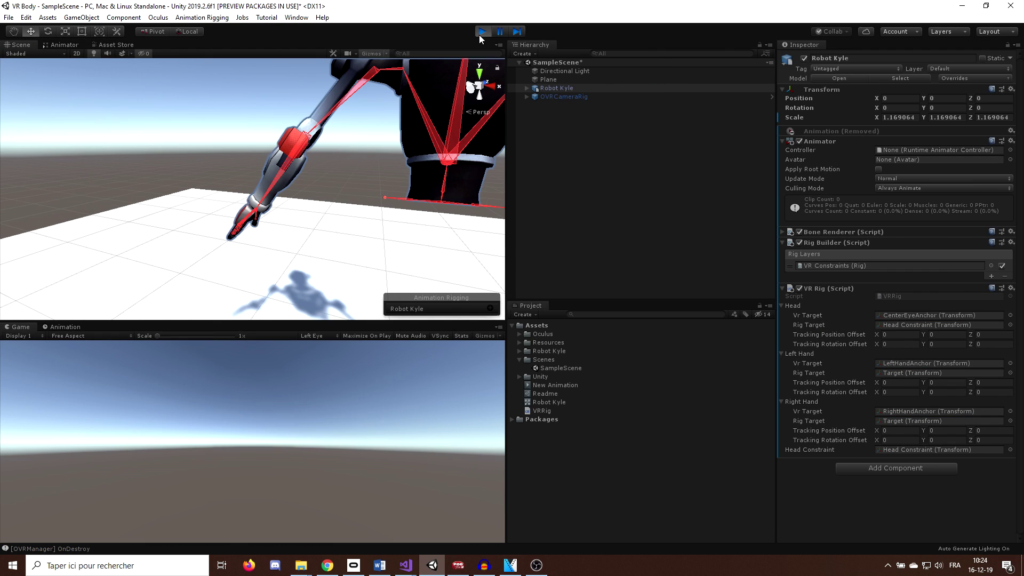
- Enter play mode and set the head's Tracking Rotation Offset to X 180, Y 90, Z 90
left_click(479, 34)
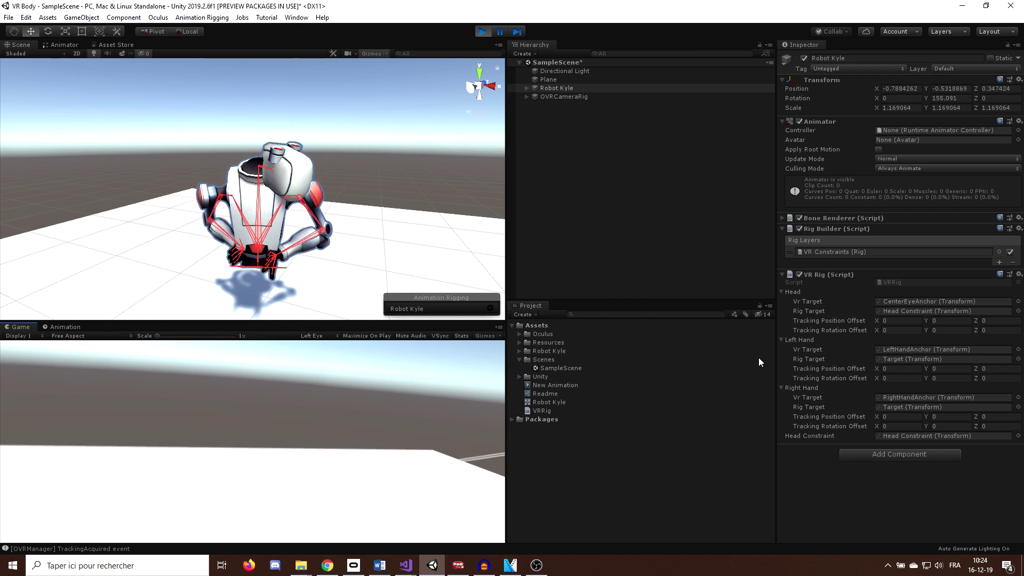
left_click(900, 330)
type("180")
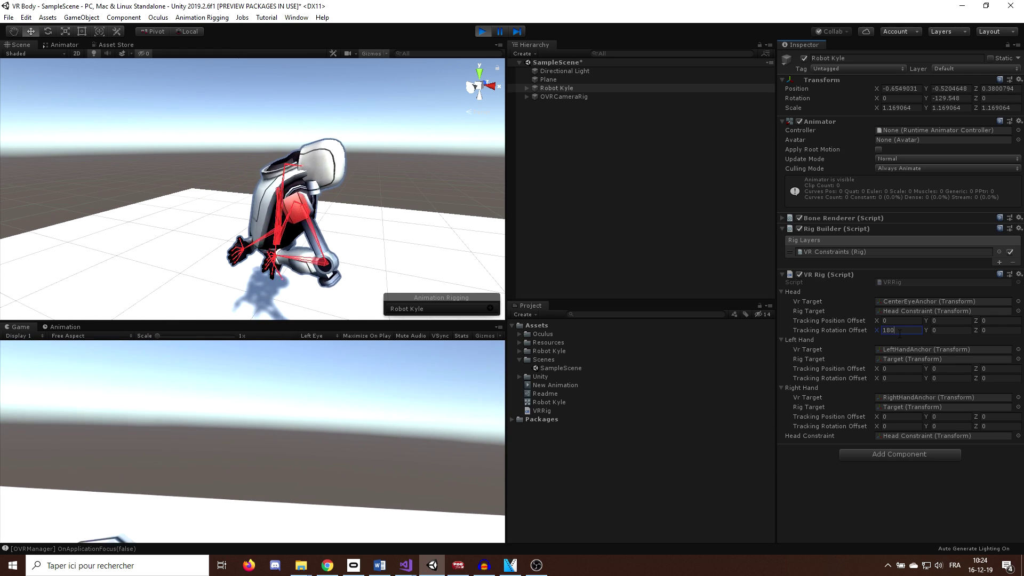
key("Tab")
type("9090")
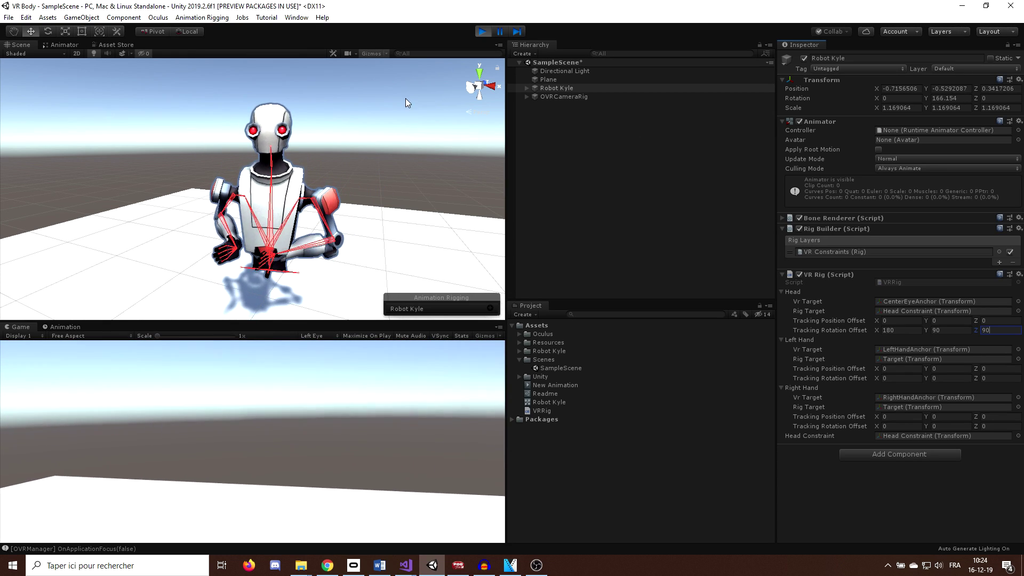
- Enlarge the 3D gizmo icons in the Scene view to show the camera icons near the robot's head
middle_click_drag(408, 102, 380, 179)
scroll(381, 178, "up", 3)
left_click_drag(380, 174, 395, 63, "alt")
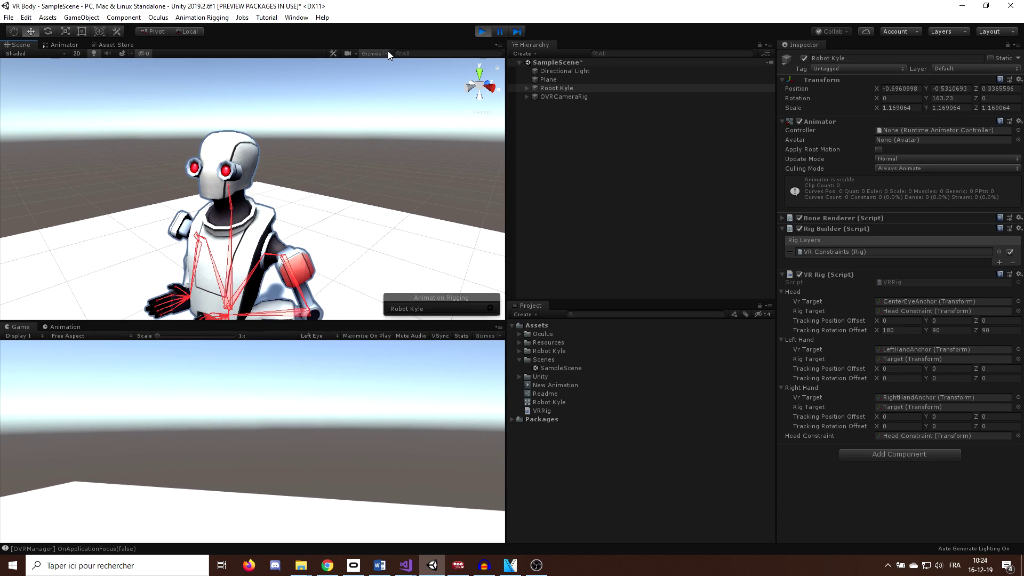
left_click(372, 54)
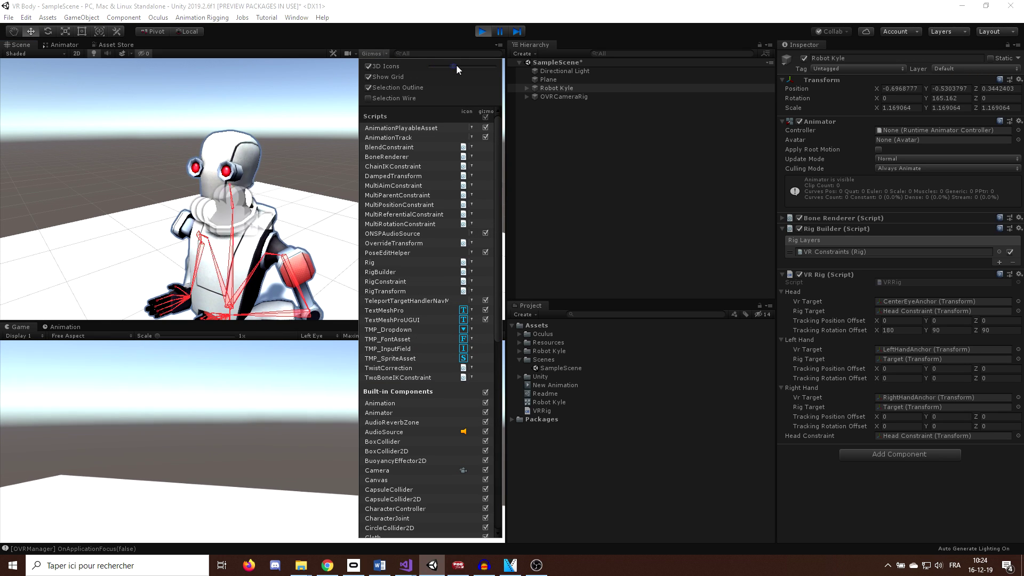
right_click_drag(330, 123, 250, 171)
scroll(251, 170, "up", 3)
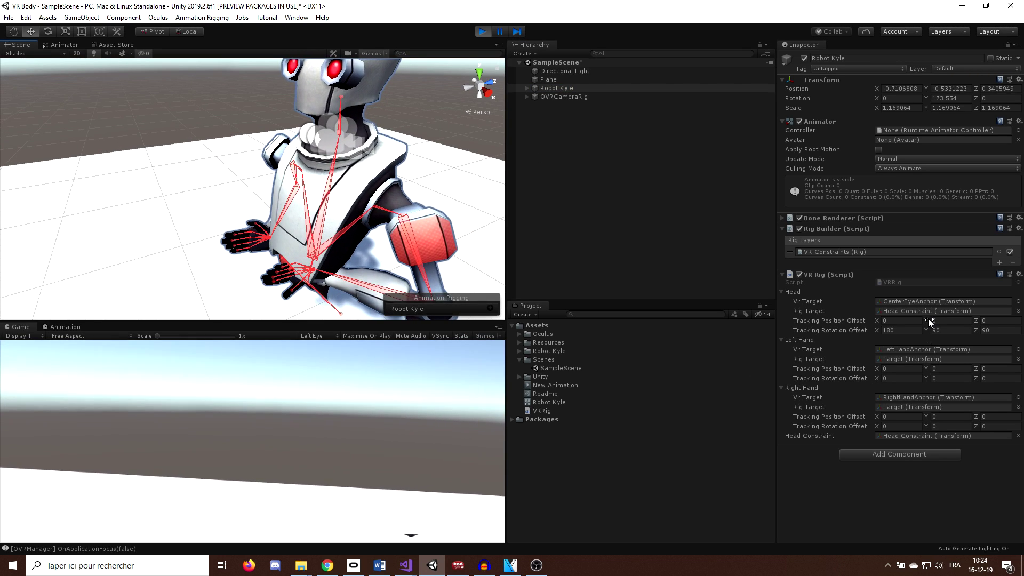
- Adjust the head's Tracking Position Offset to Y -0.23 and Z -0.18
left_click_drag(928, 319, 964, 323)
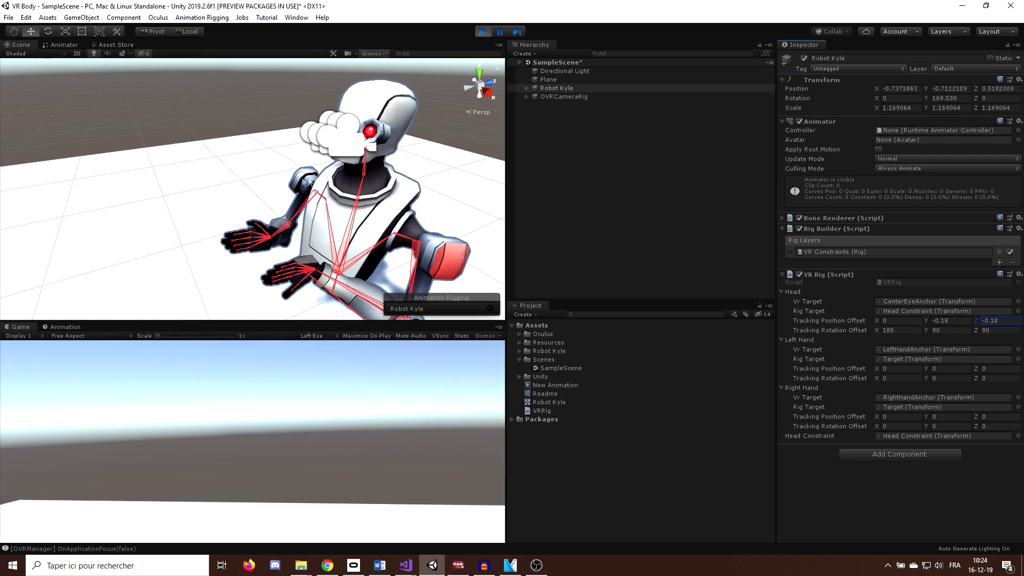
middle_click_drag(420, 179, 289, 162)
scroll(289, 162, "up", 3)
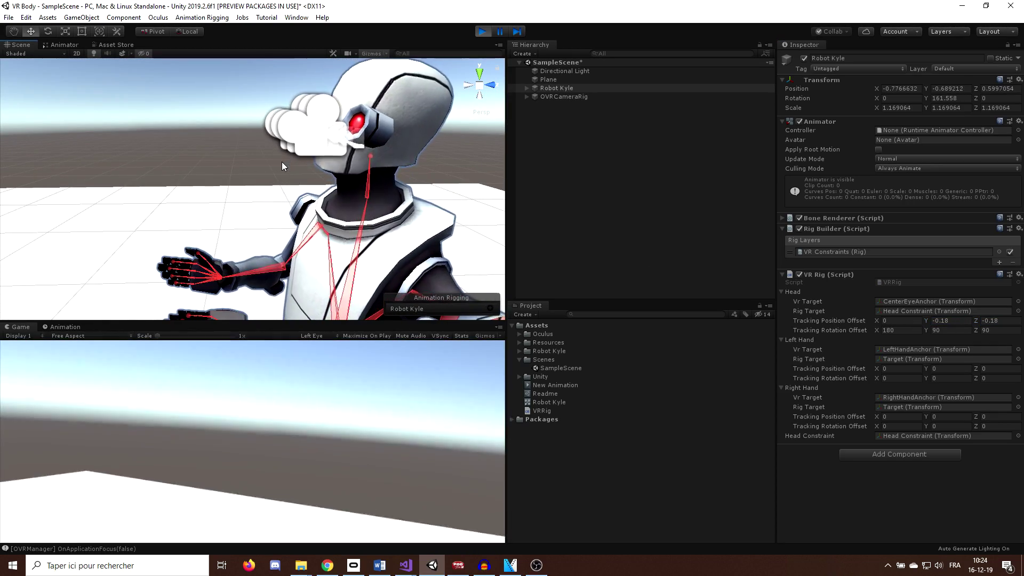
left_click_drag(927, 320, 920, 321)
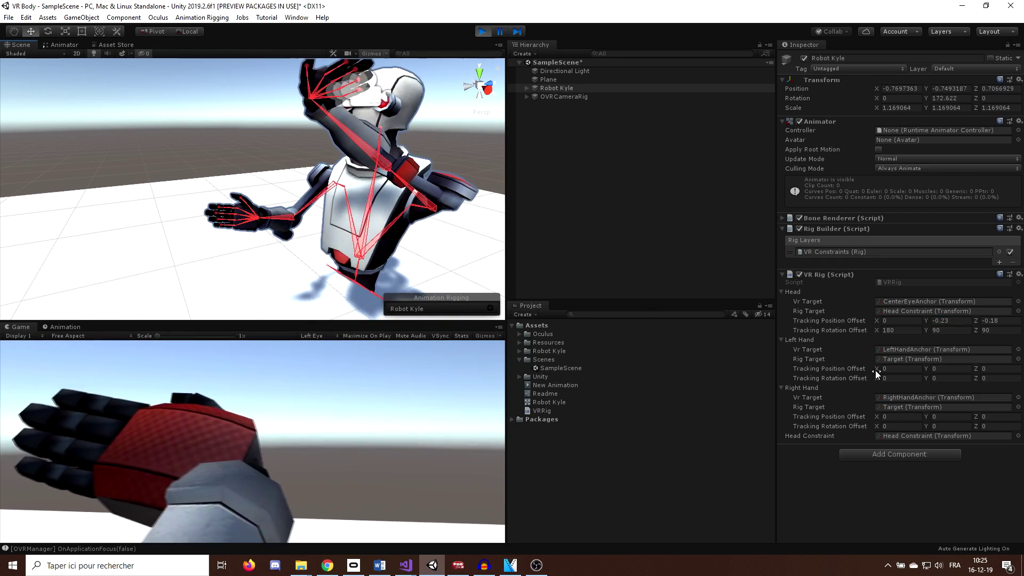
- Set the left hand's Tracking Rotation Offset to X -90 and Y 90
left_click(906, 378)
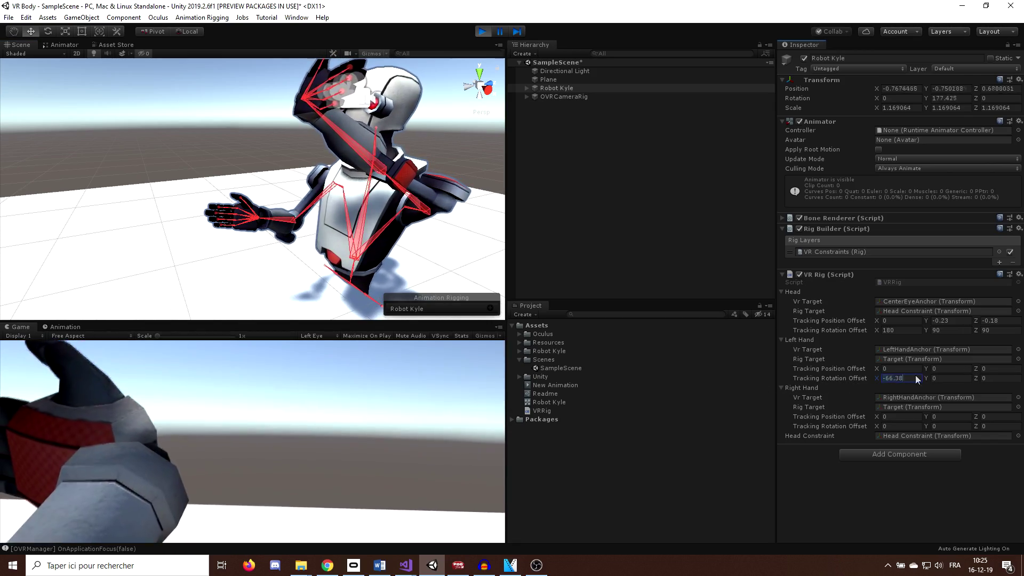
type("-90")
key("Tab")
type("90")
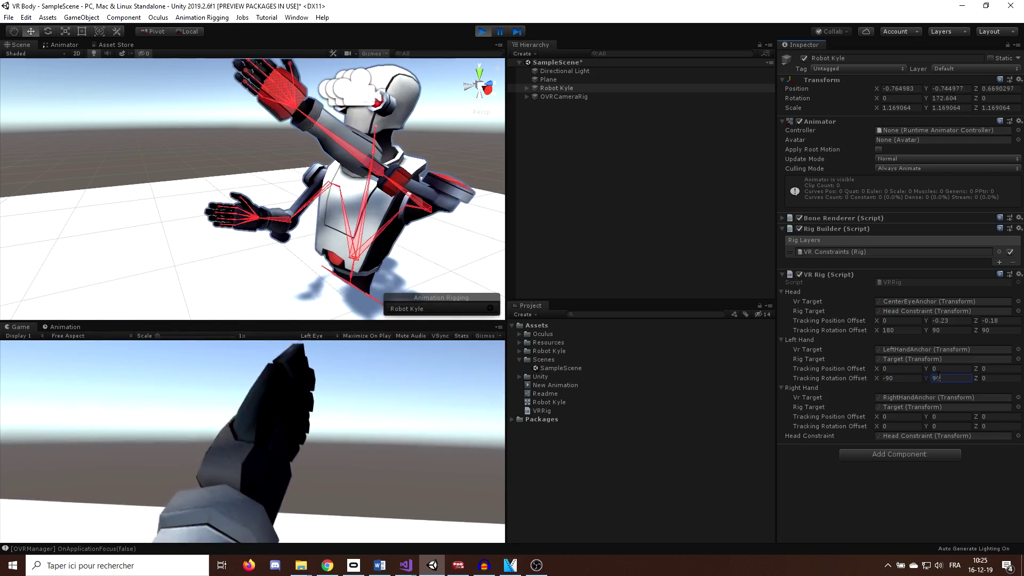
- Set the right hand's Tracking Rotation Offset to X 90 and Y -90
left_click(900, 426)
type("90")
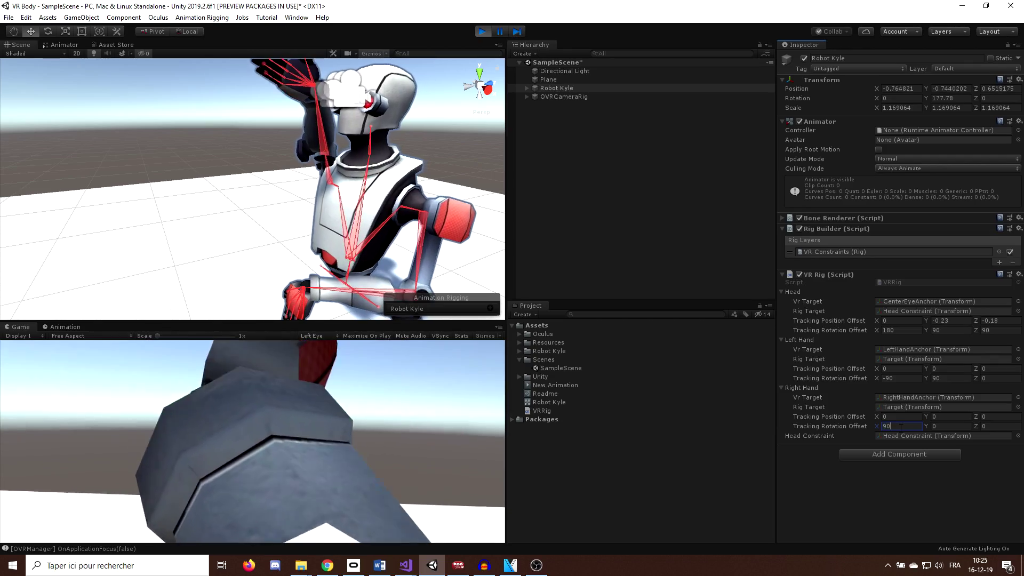
left_click(945, 426)
type("-90")
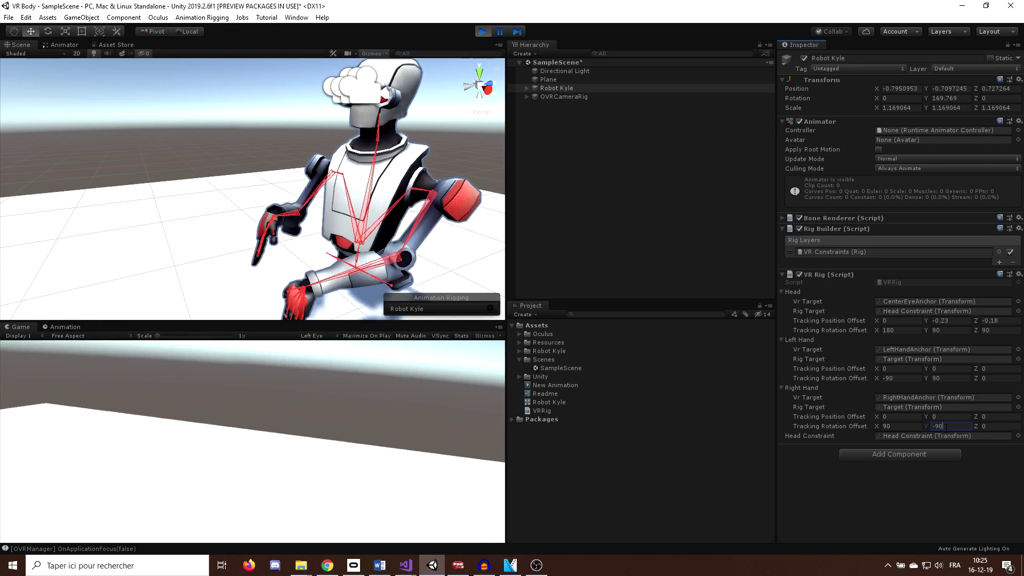
left_click_drag(277, 160, 356, 154, "alt")
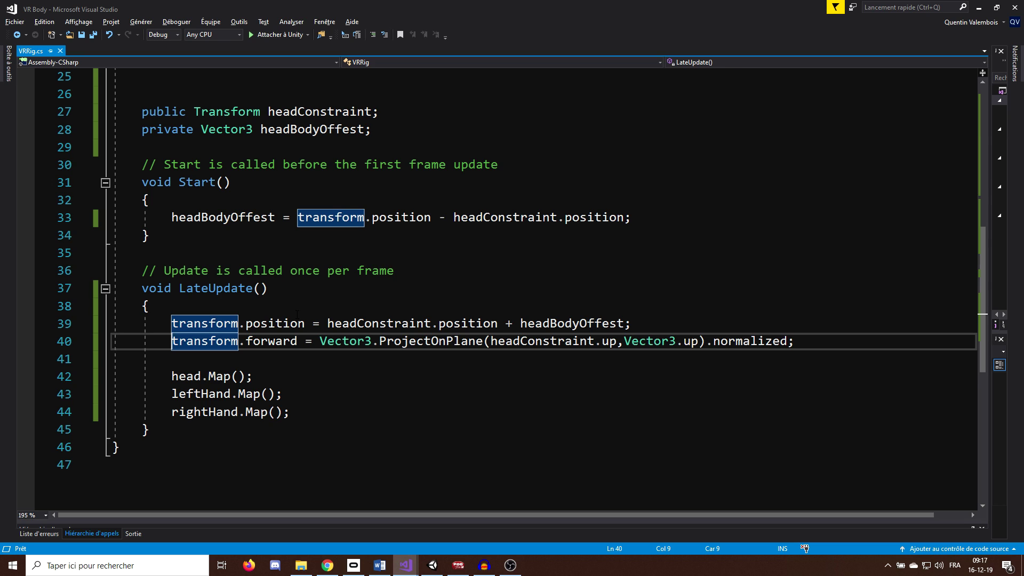
- In VRRig.cs in Visual Studio, wrap the projected forward vector in a Vector3.Lerp starting from transform.forward and using Time.deltaTime
type("r3.Lerp(transform.forward,")
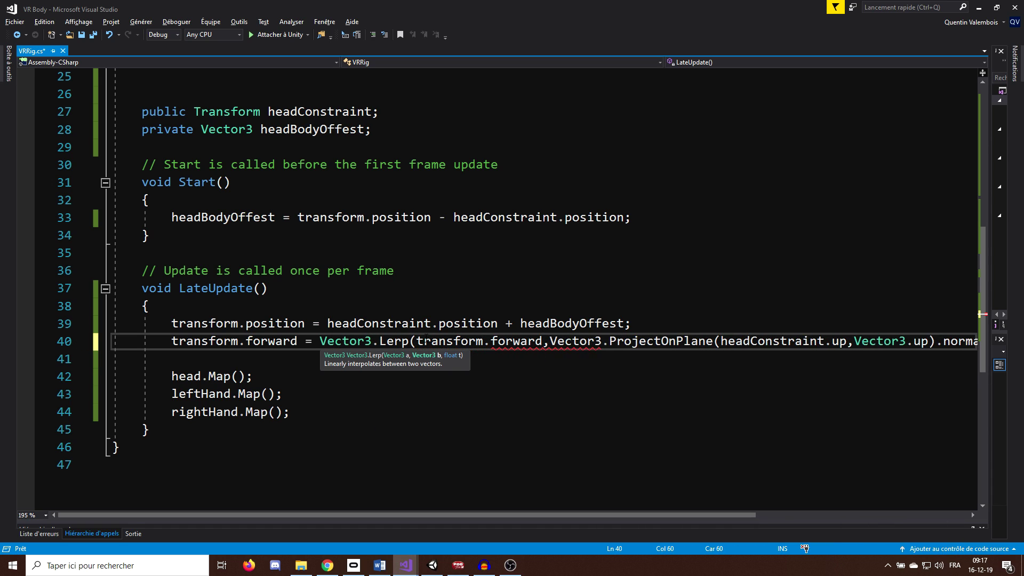
key("Return")
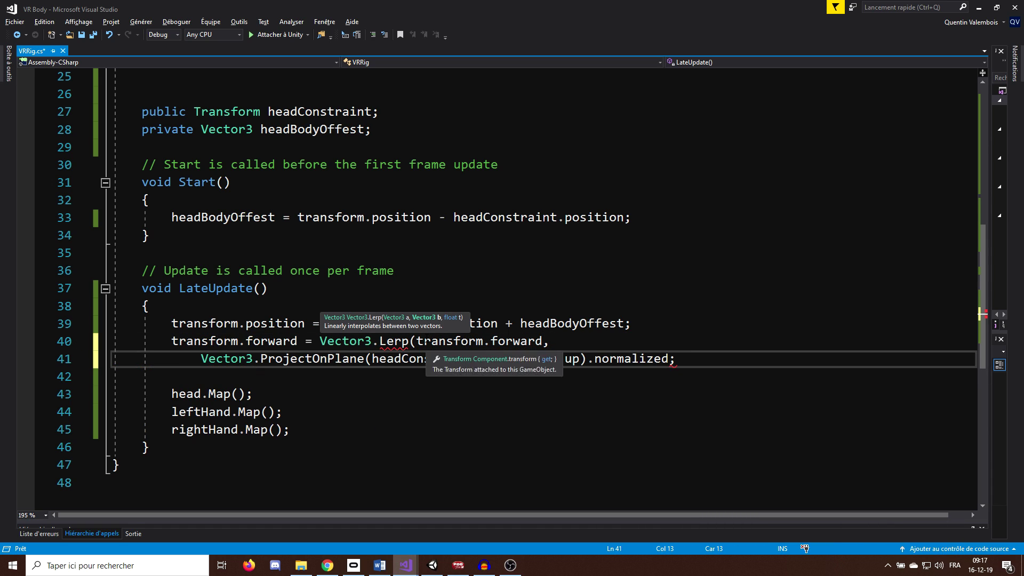
type("Time.del")
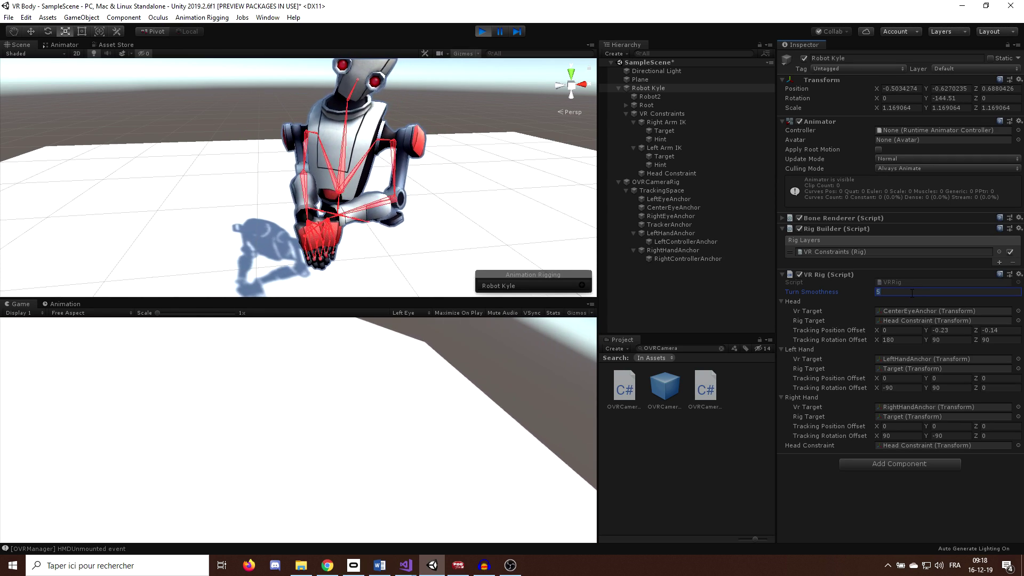
- Switch to Unity and set the VR Rig's Turn Smoothness to 3 in play mode
type("3")
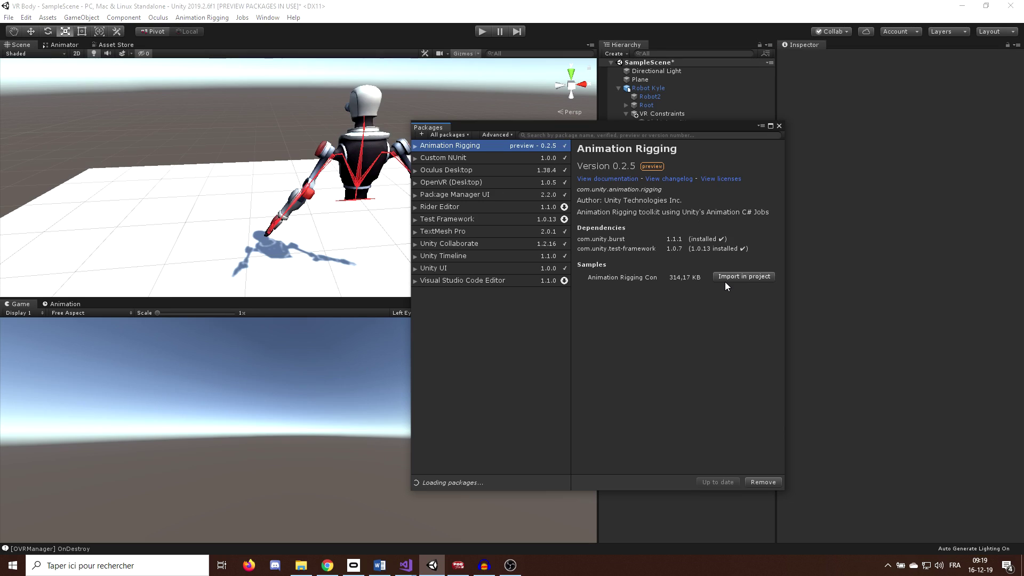
- Import the Animation Rigging 0.2.5 package's constraint samples into the project
left_click(725, 280)
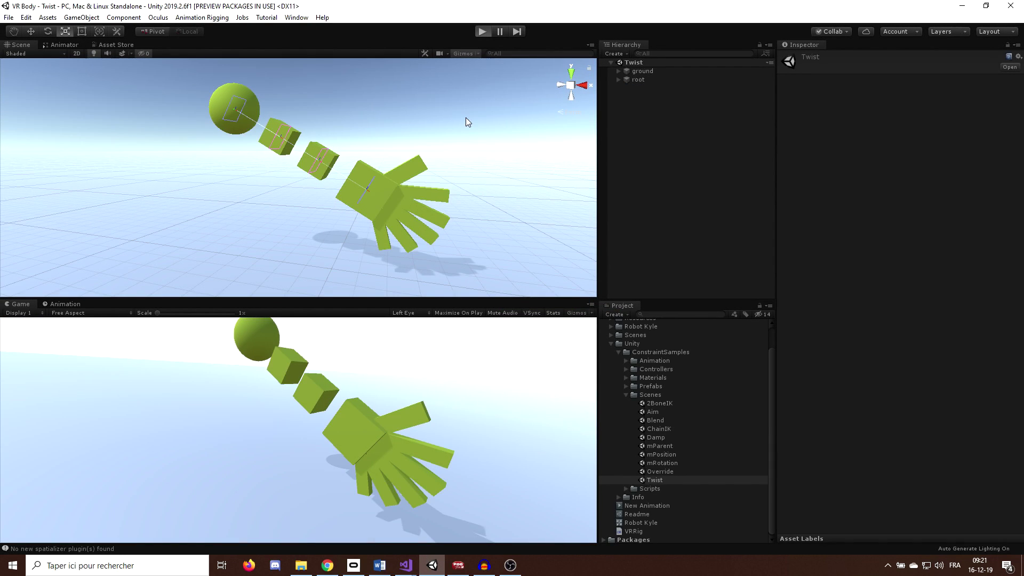
- Run the Twist and mRotation sample scenes in play mode and examine how their constraints move the models
key("ctrl+p")
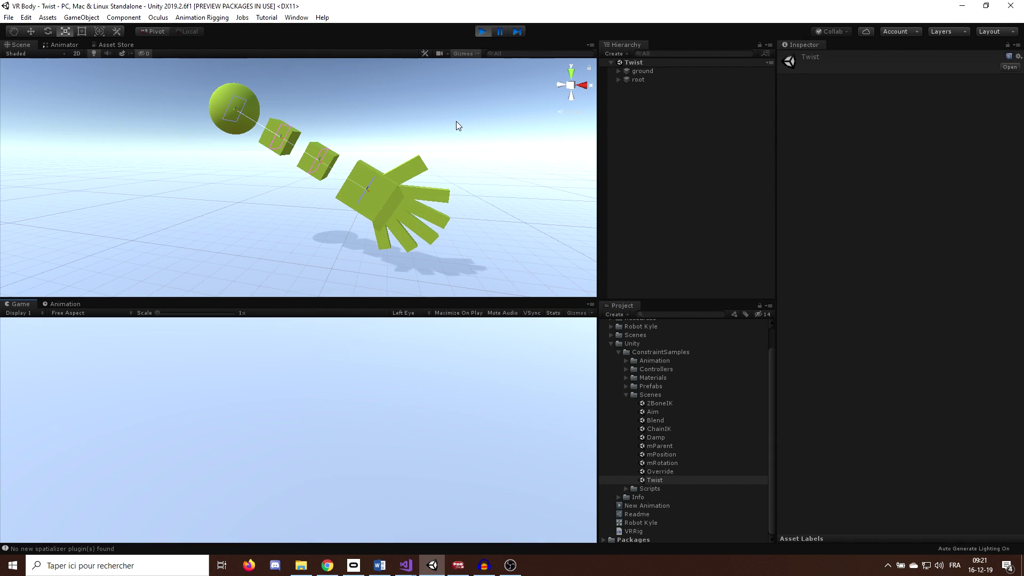
scroll(435, 128, "up", 2)
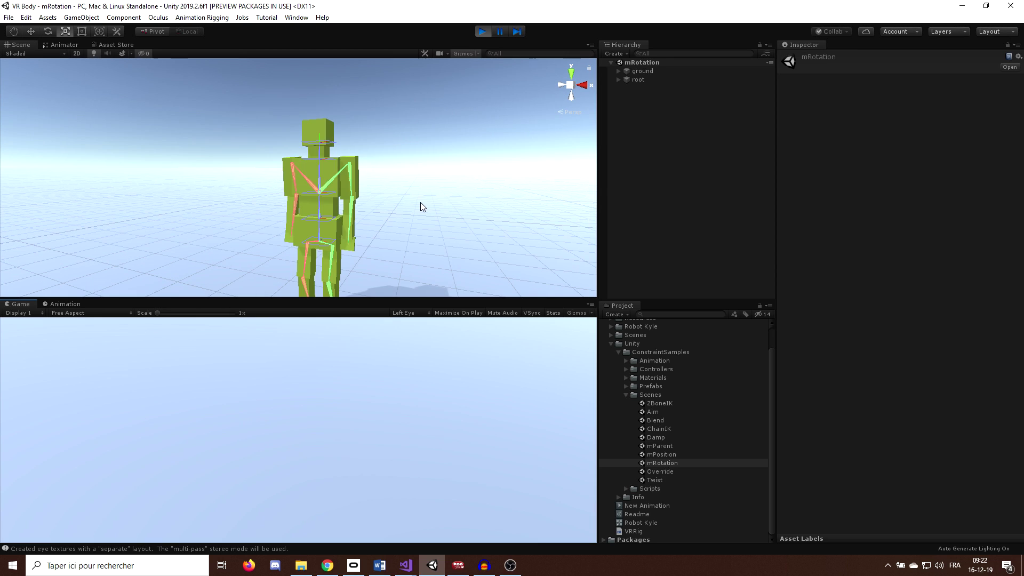
scroll(421, 202, "up", 3)
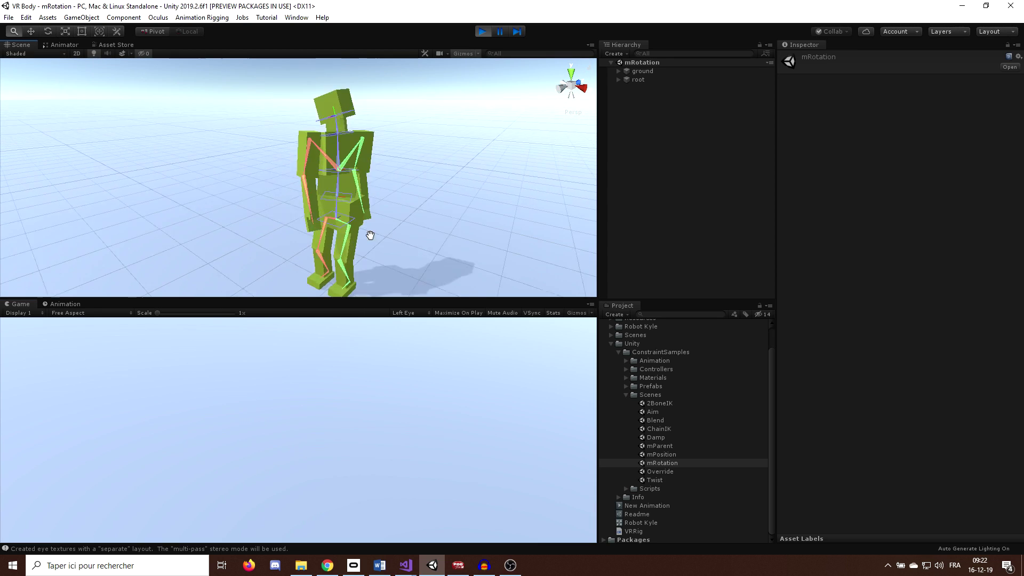
scroll(366, 238, "up", 2)
middle_click_drag(370, 235, 456, 194)
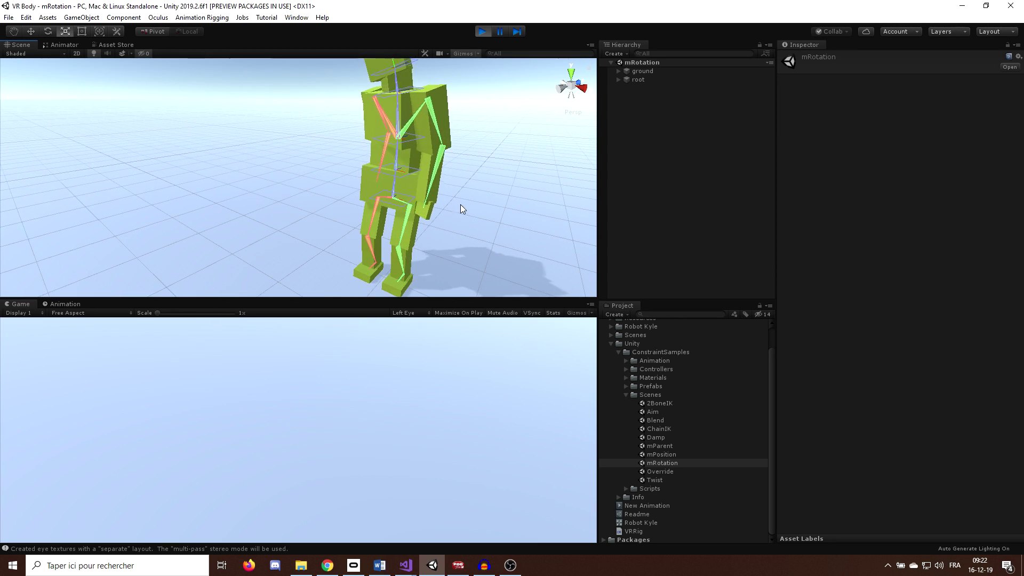
scroll(459, 203, "down", 3)
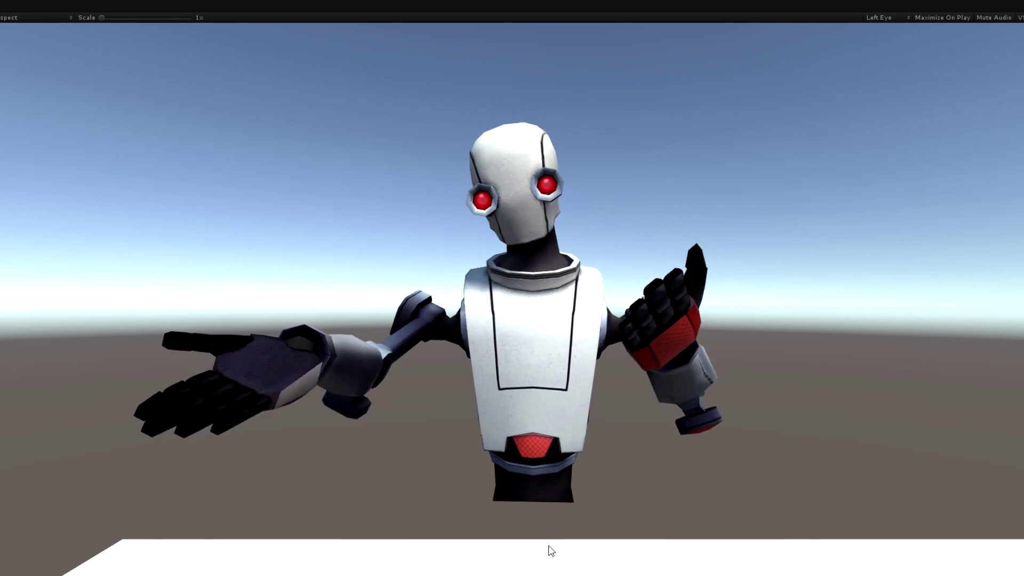